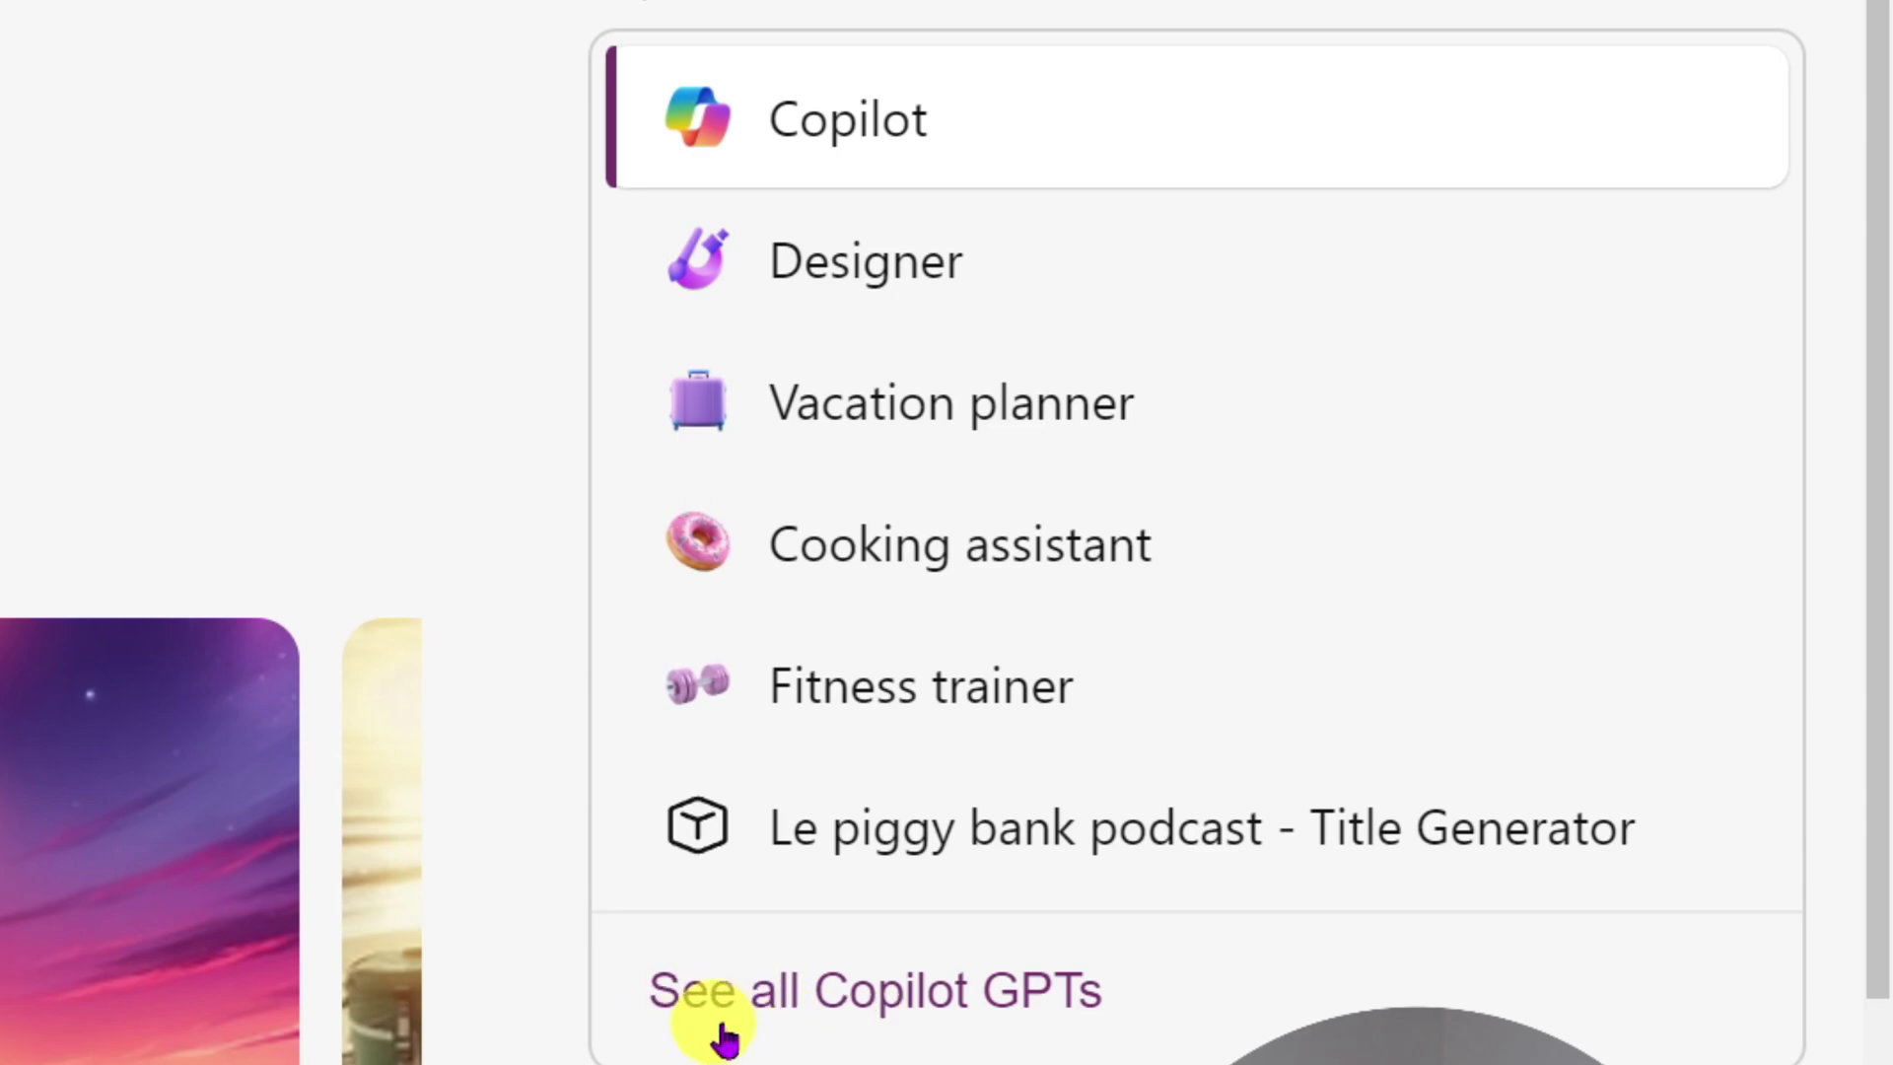
- Open the full list of Copilot GPTs and preview the Designer and Vacation planner entries
left_click(801, 1021)
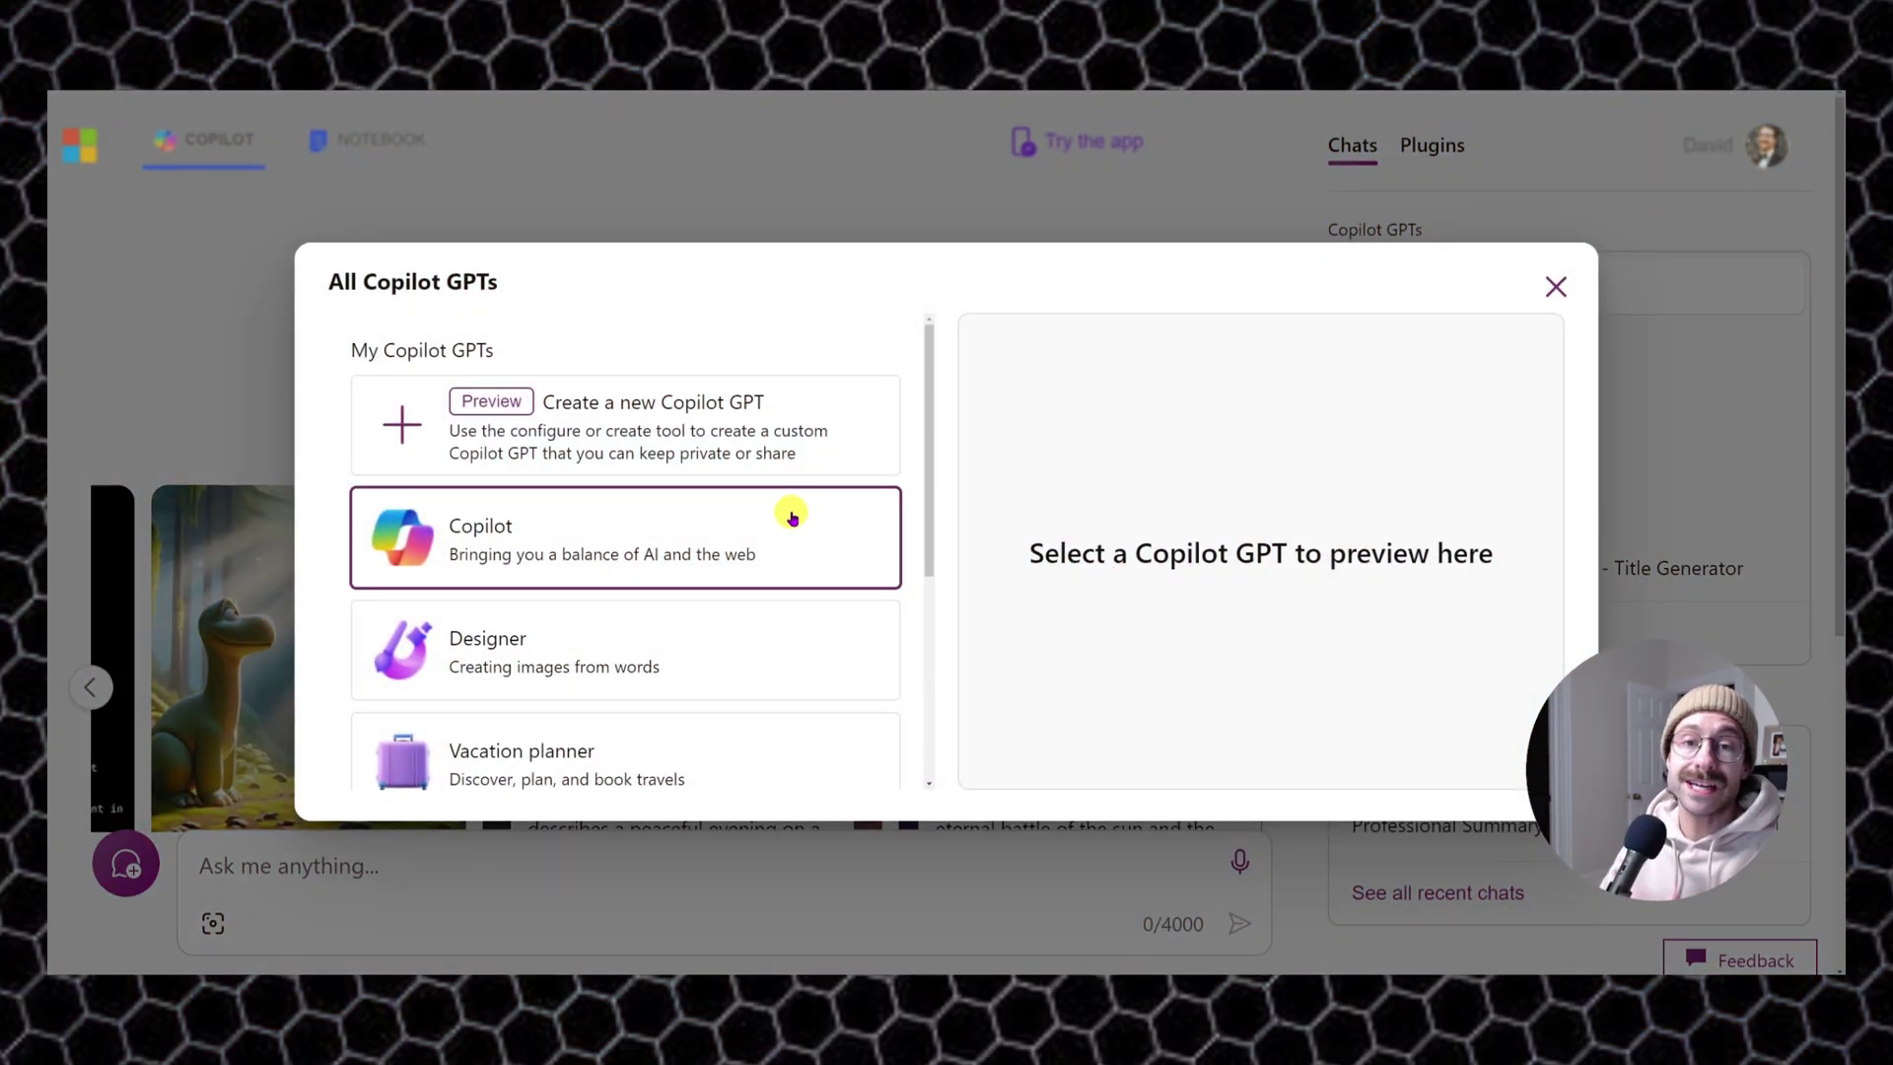
scroll(790, 423, "down", 2)
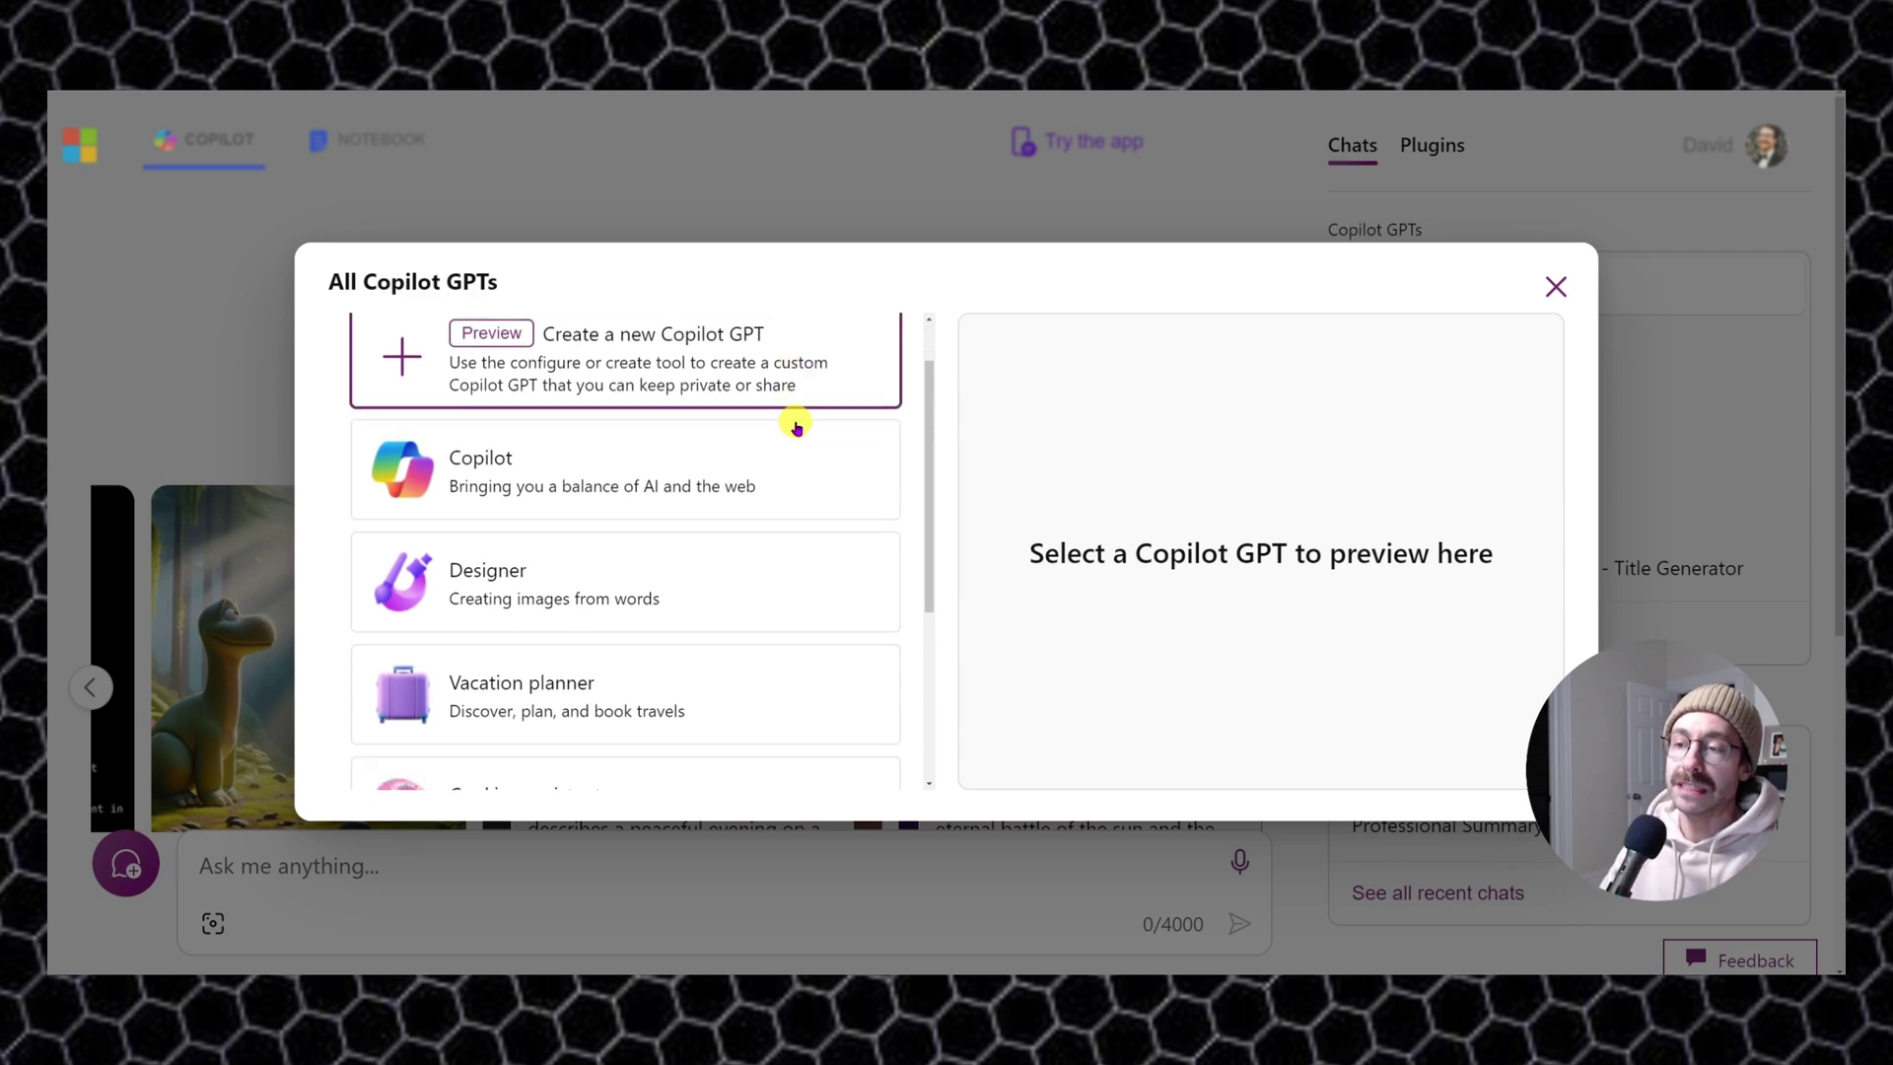
left_click(618, 505)
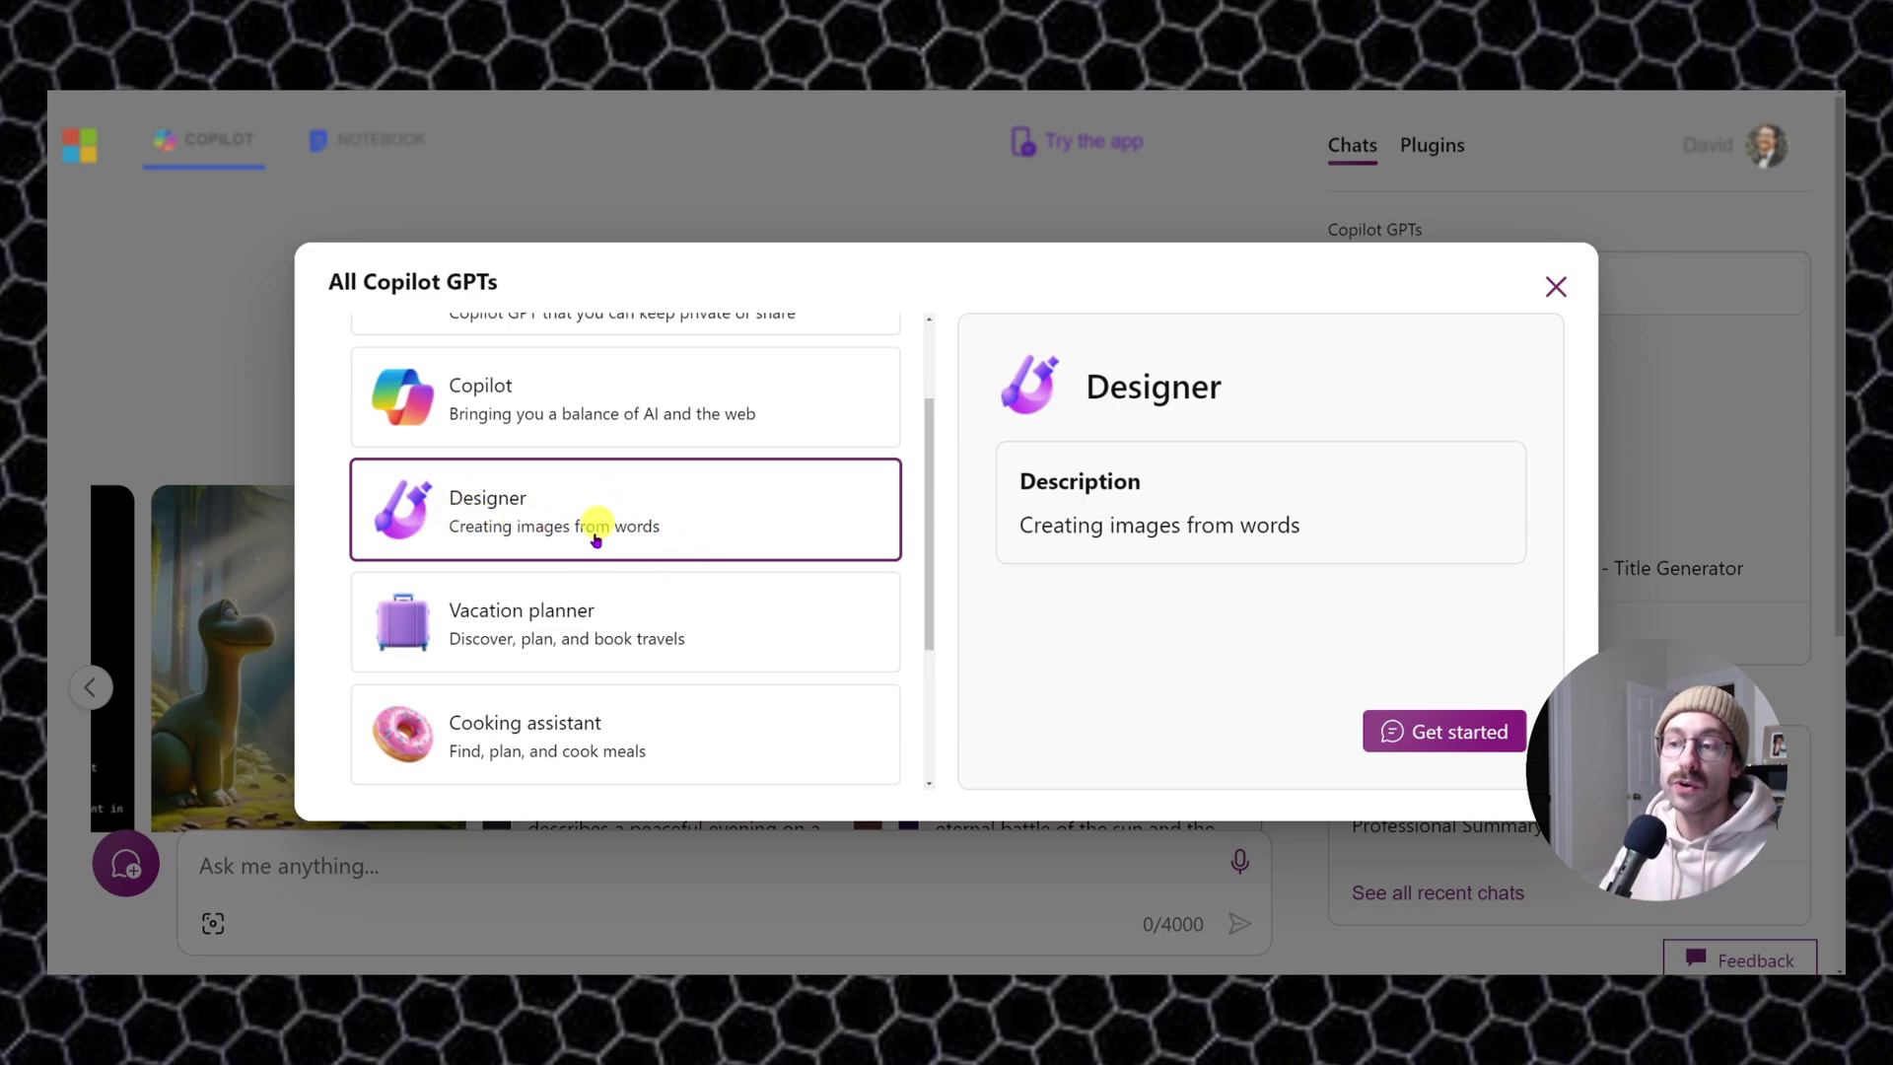
left_click(610, 629)
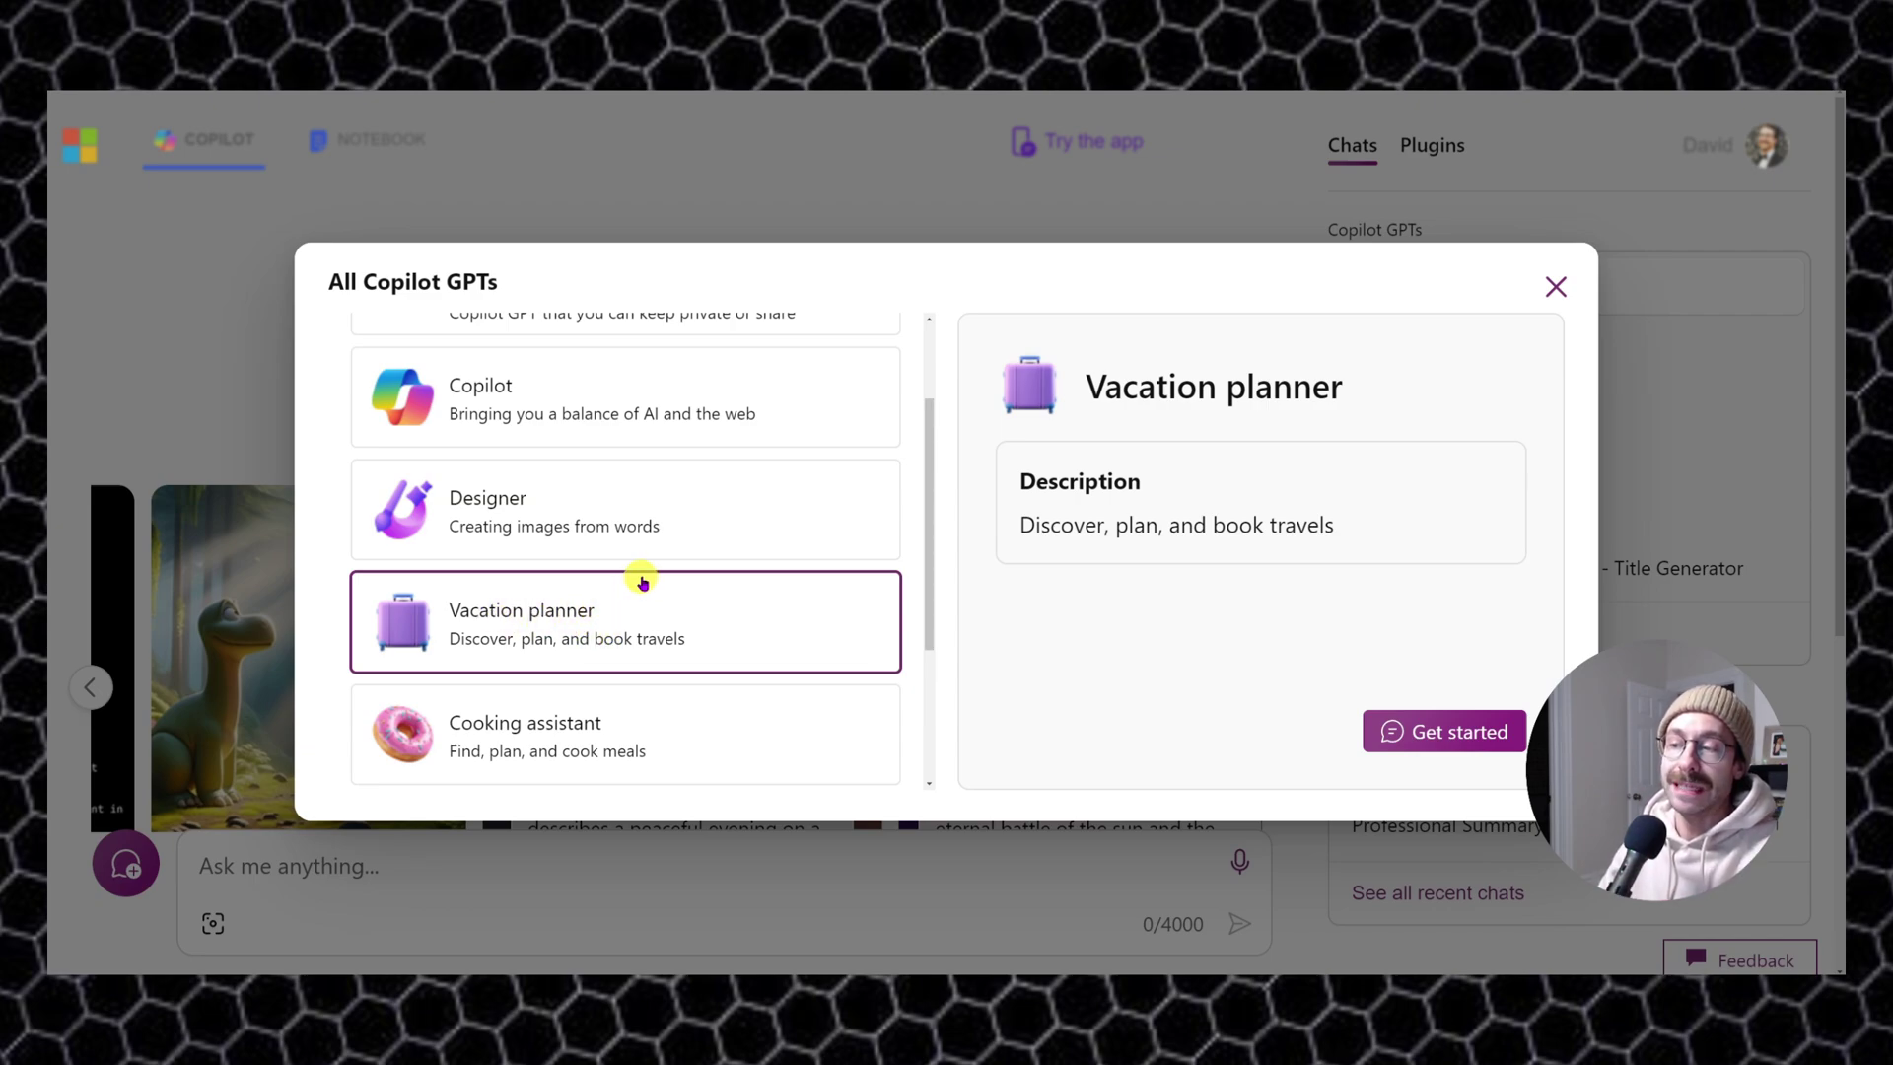
scroll(646, 575, "down", 2)
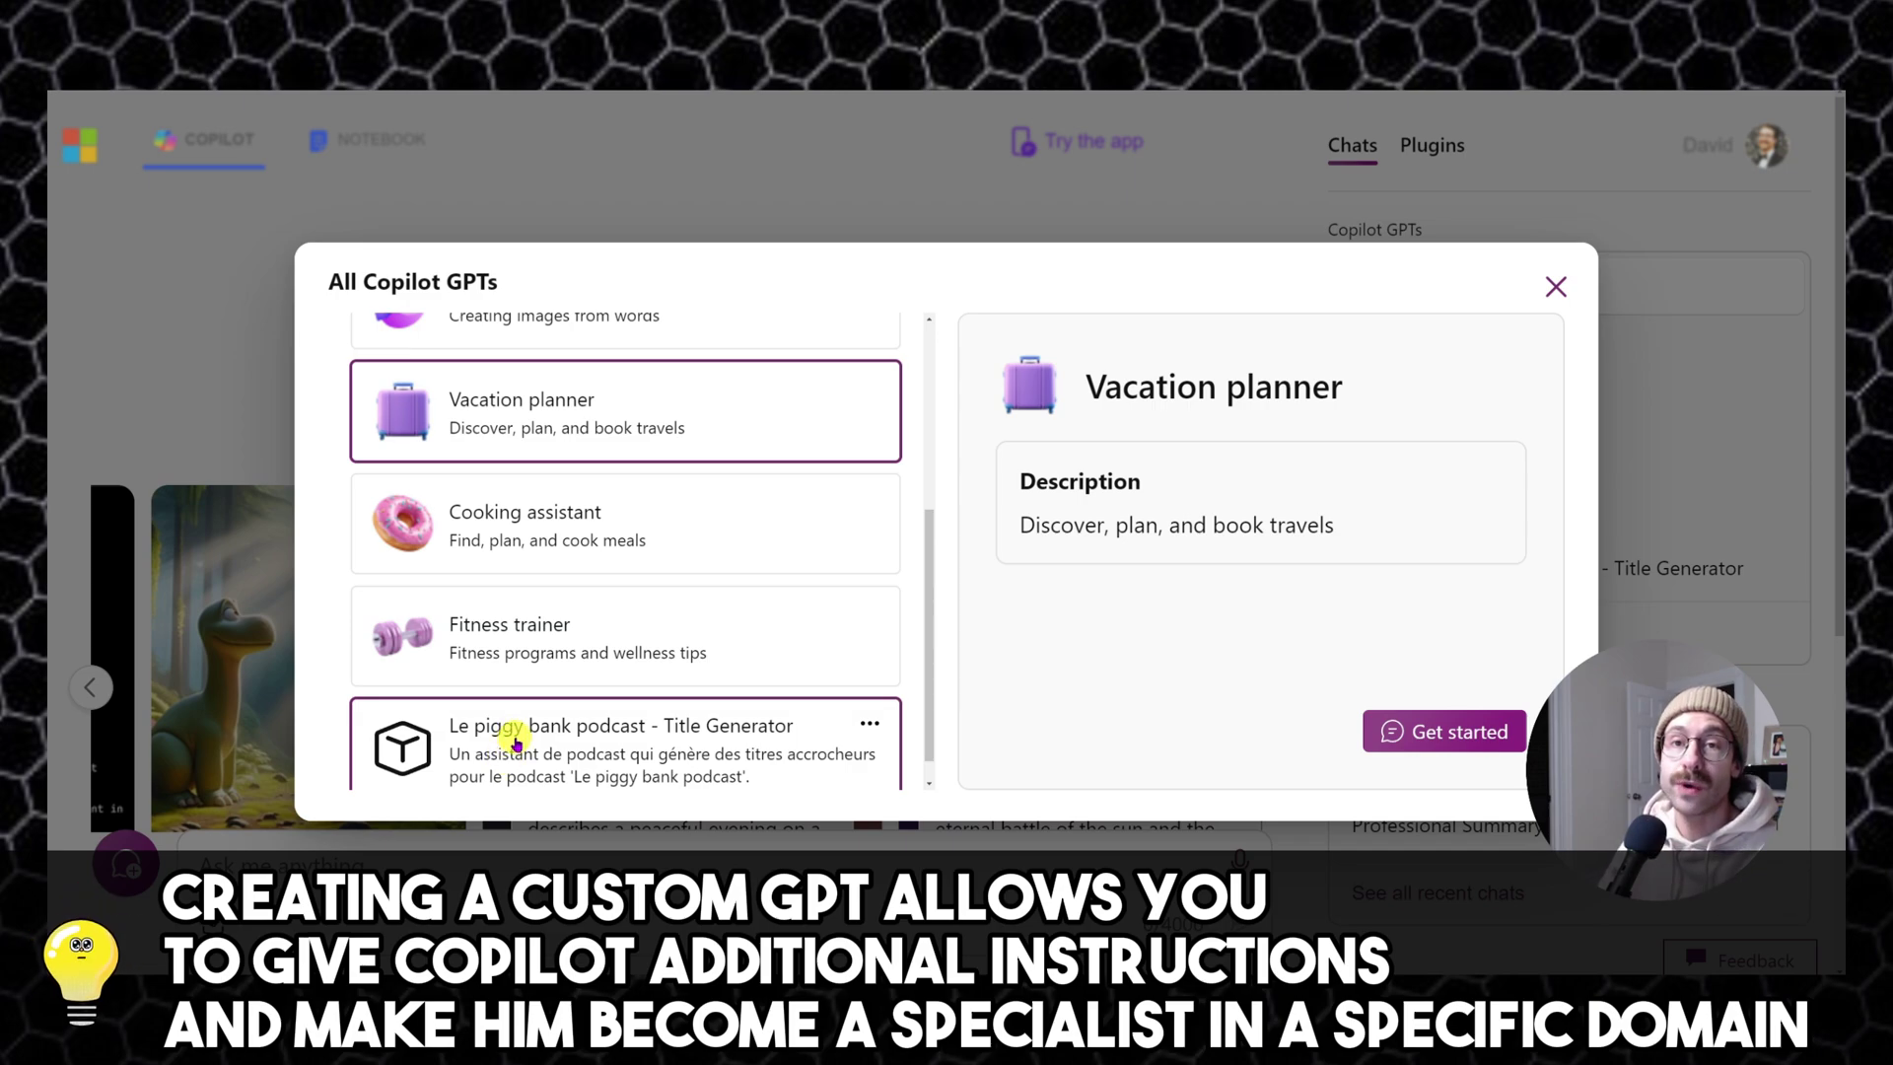
scroll(538, 710, "up", 2)
scroll(538, 710, "up", 2)
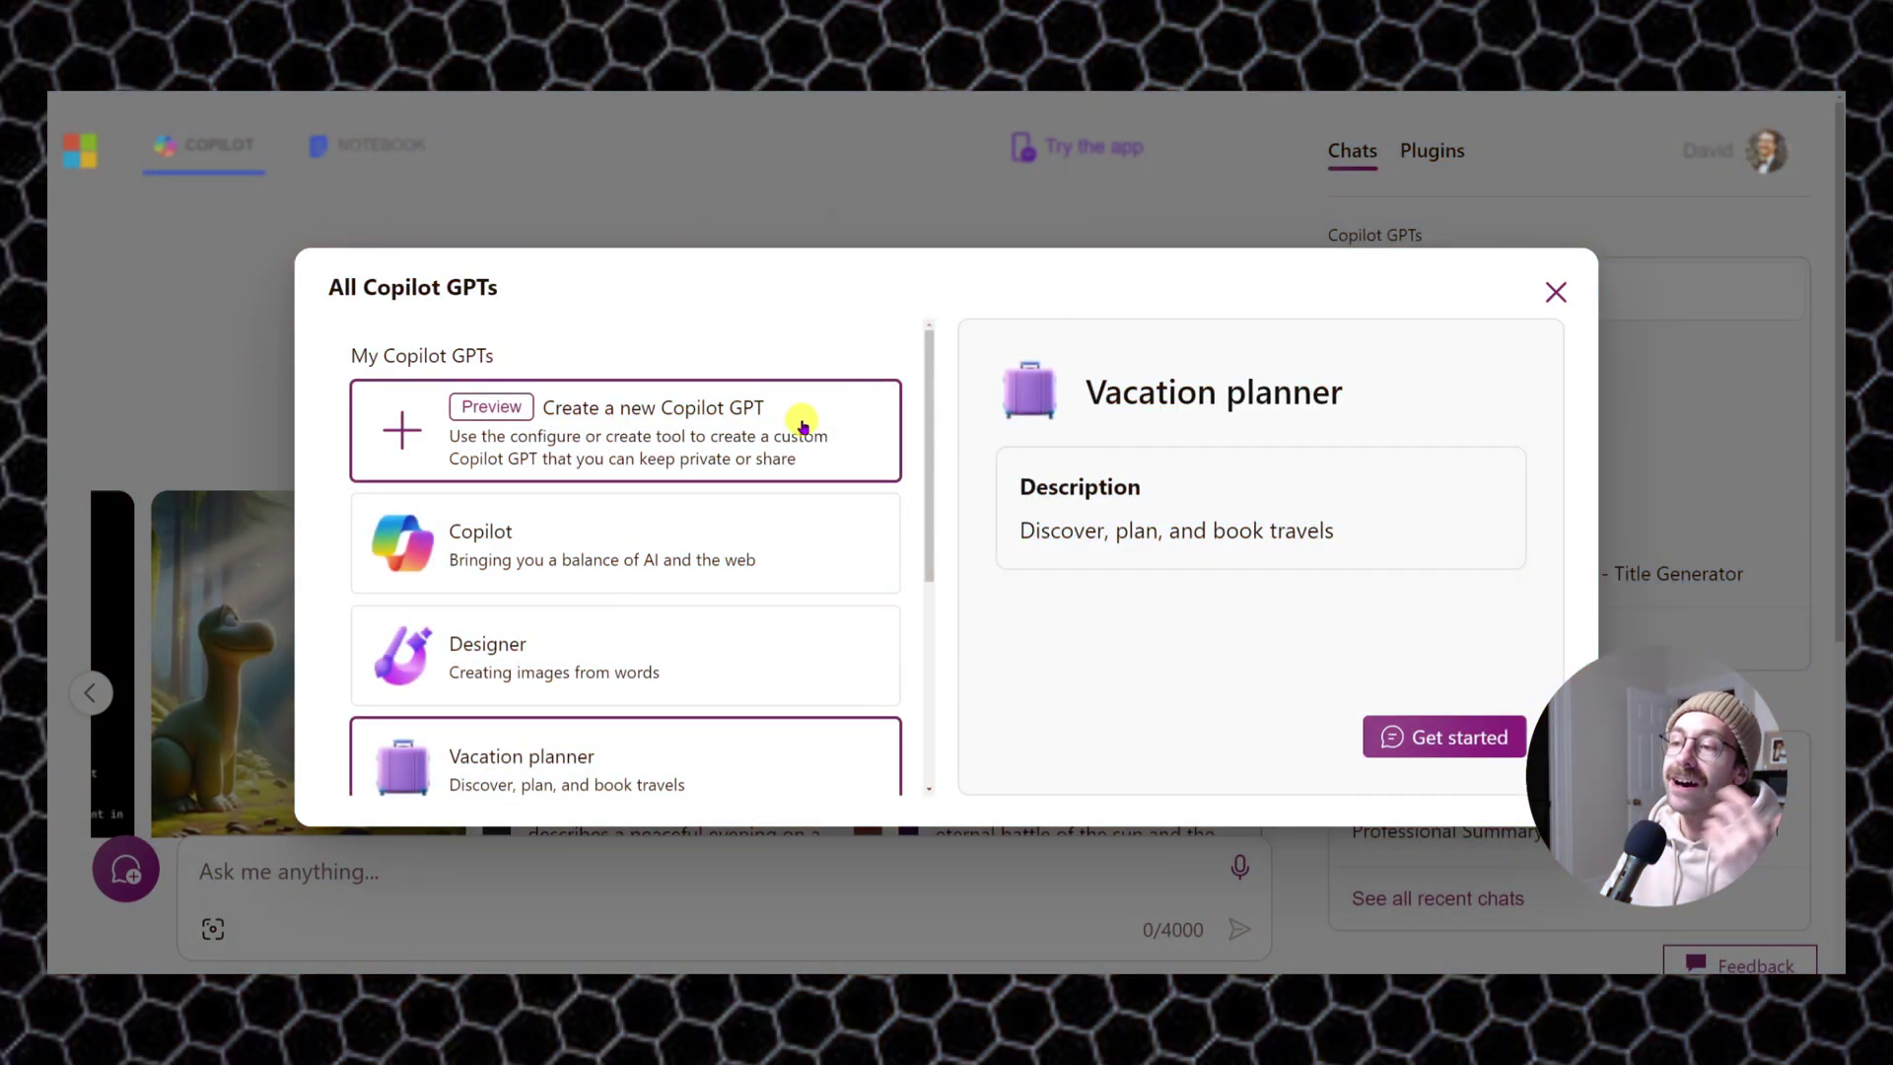
- Start creating a new Copilot GPT and look at its configuration form before returning to the builder chat
left_click(804, 426)
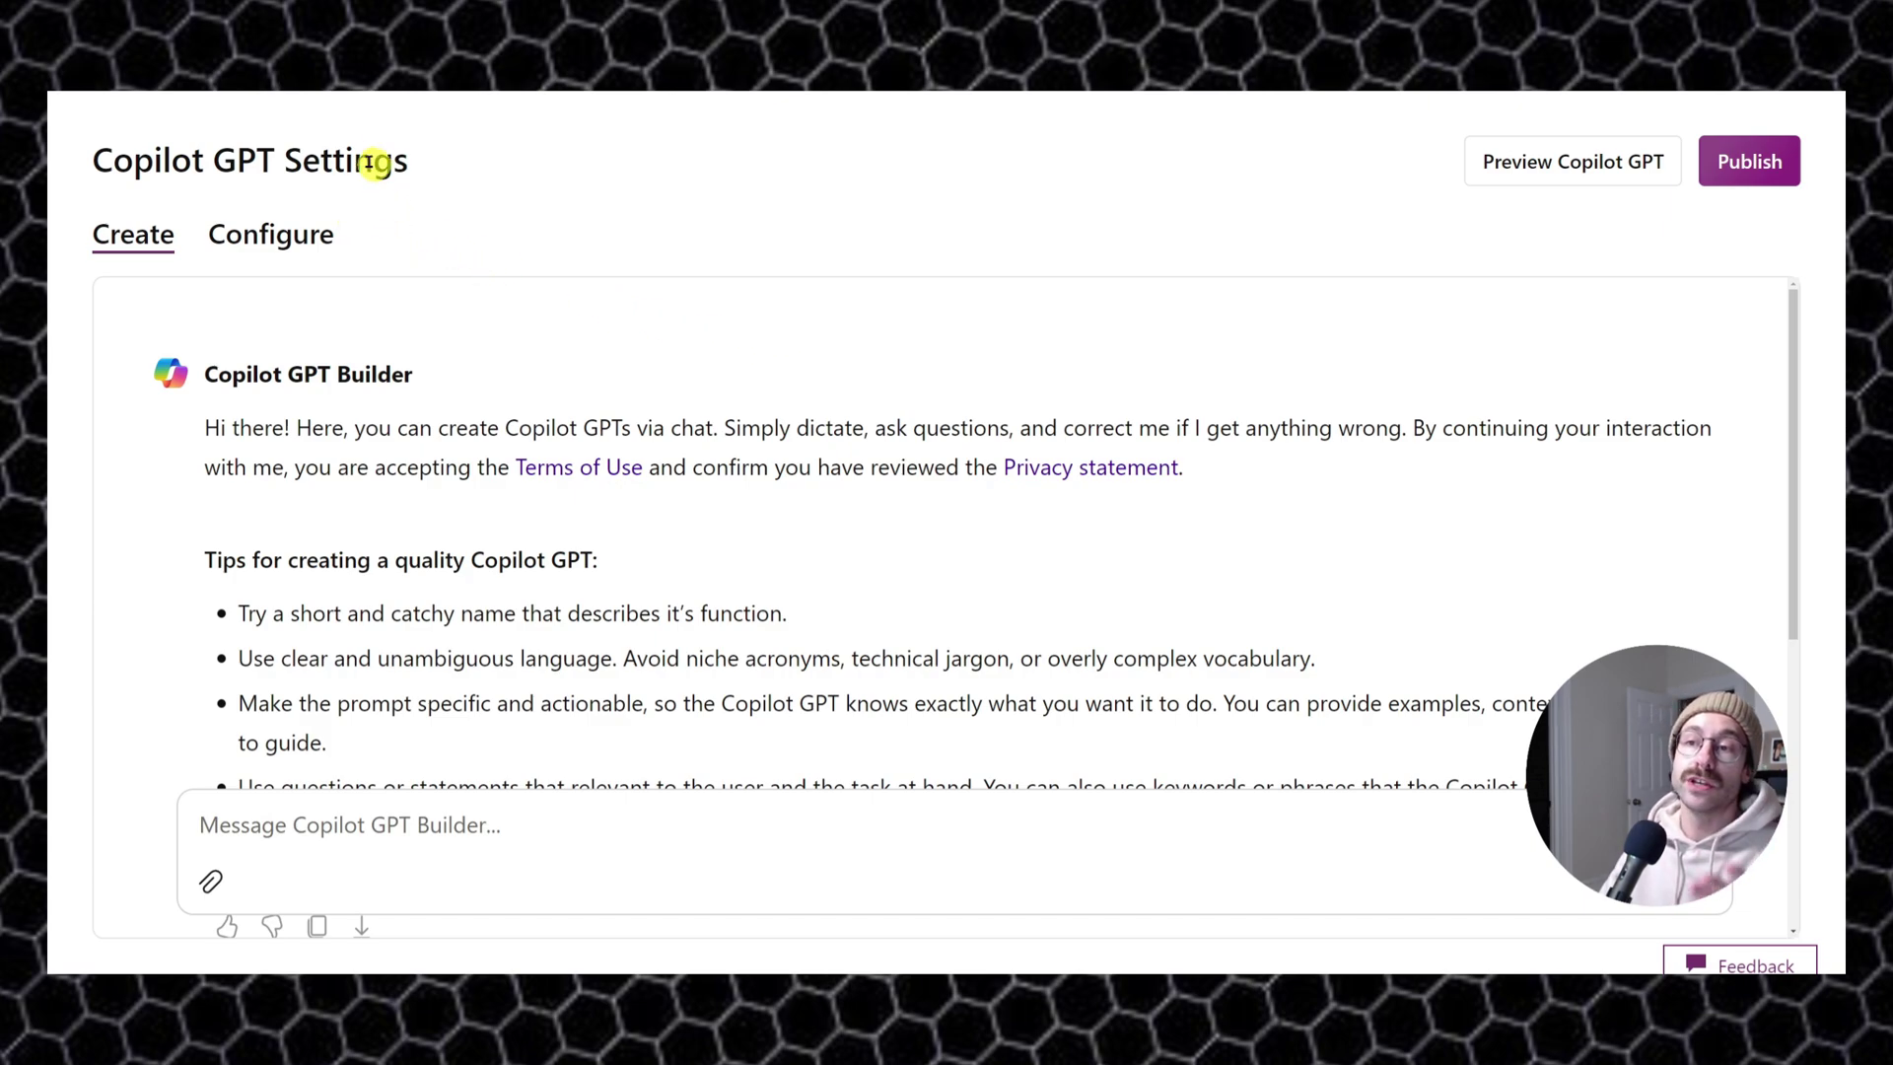
left_click(301, 233)
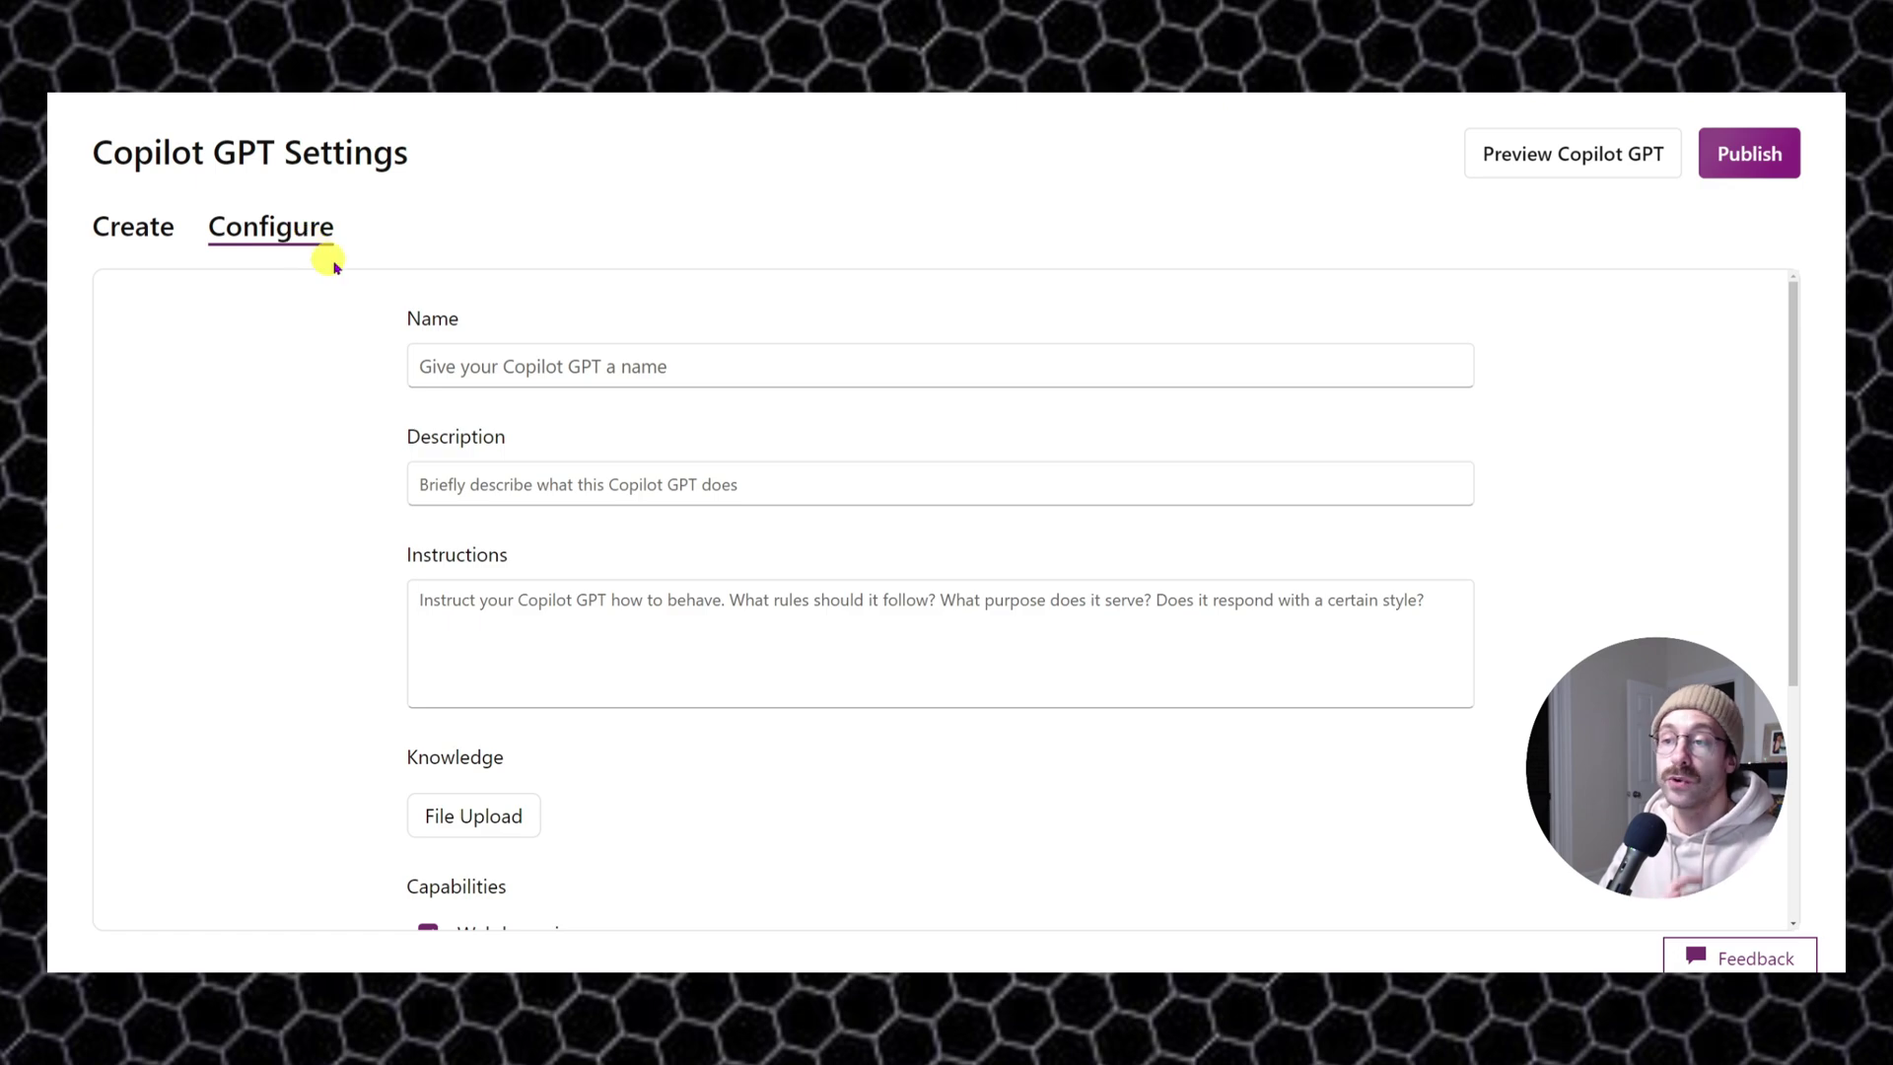
left_click(155, 244)
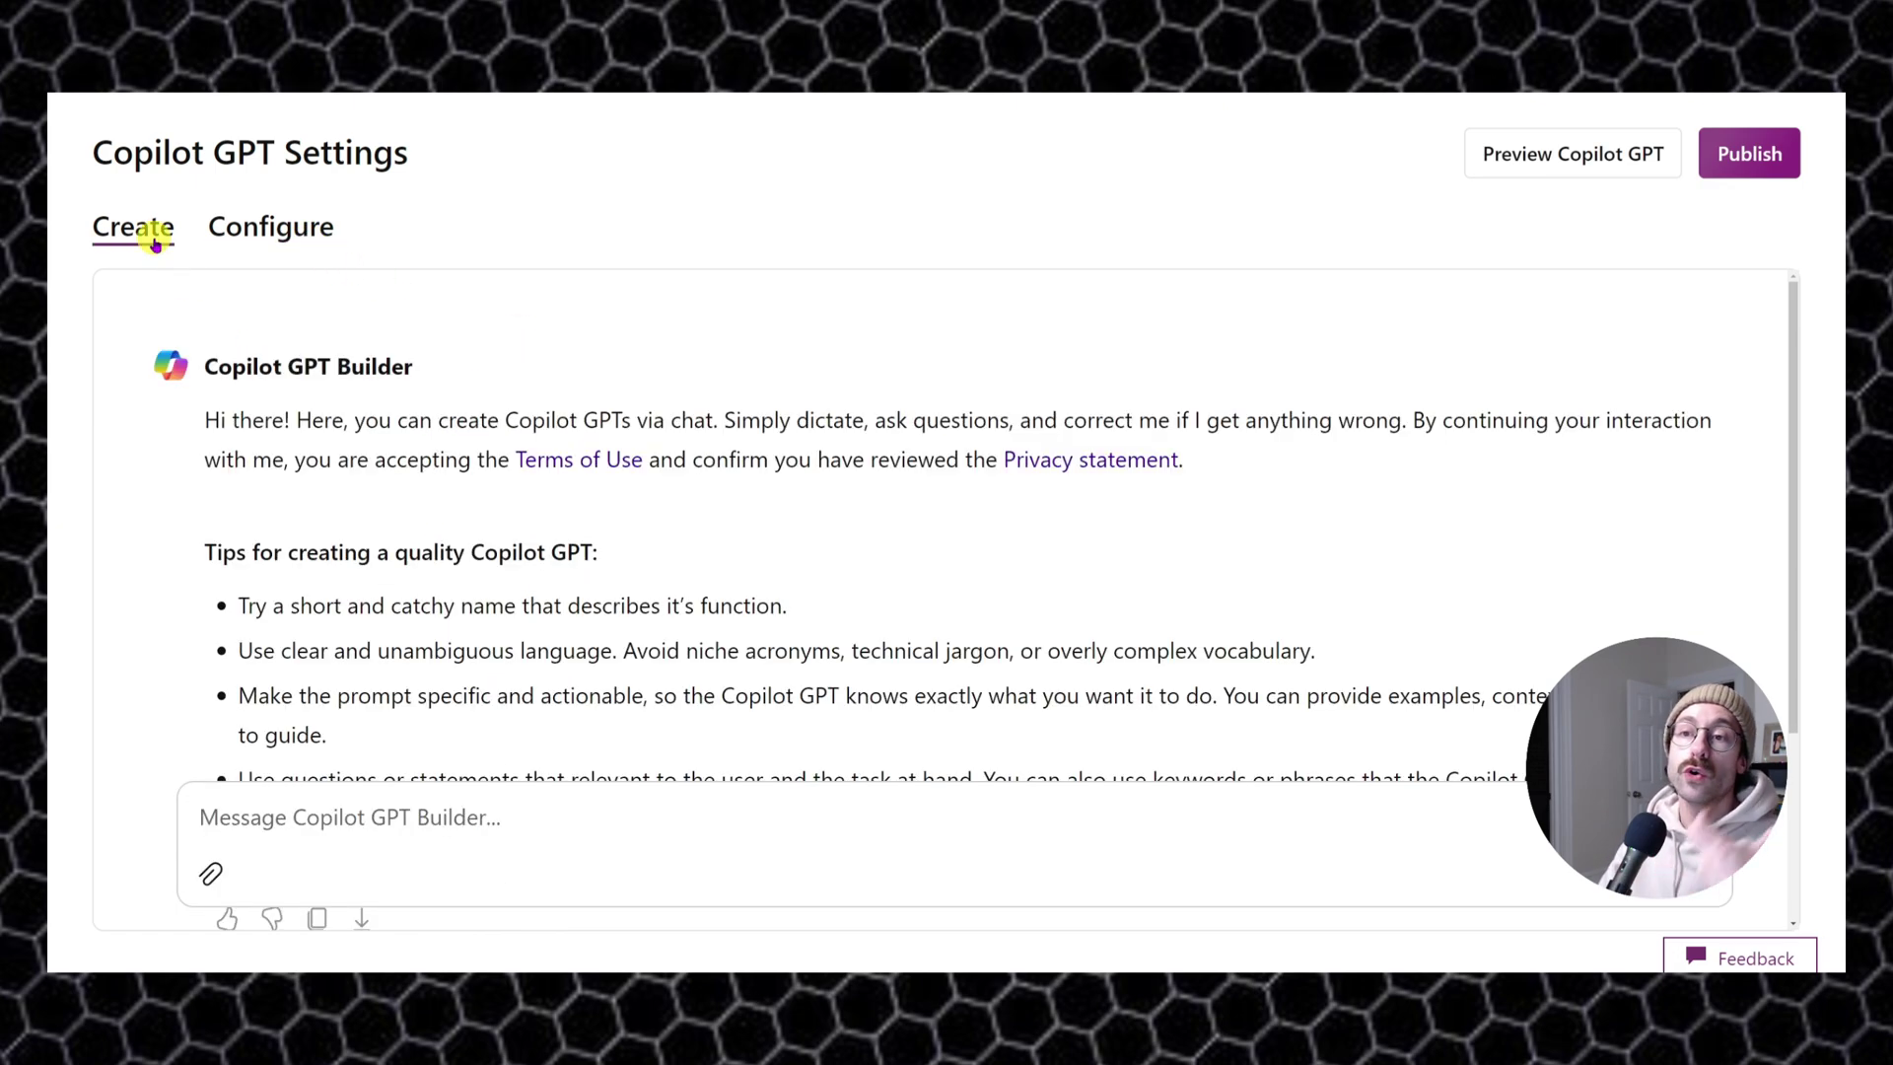
- Read through the builder's tips for creating a quality Copilot GPT, from naming advice to content rights
scroll(452, 434, "down", 2)
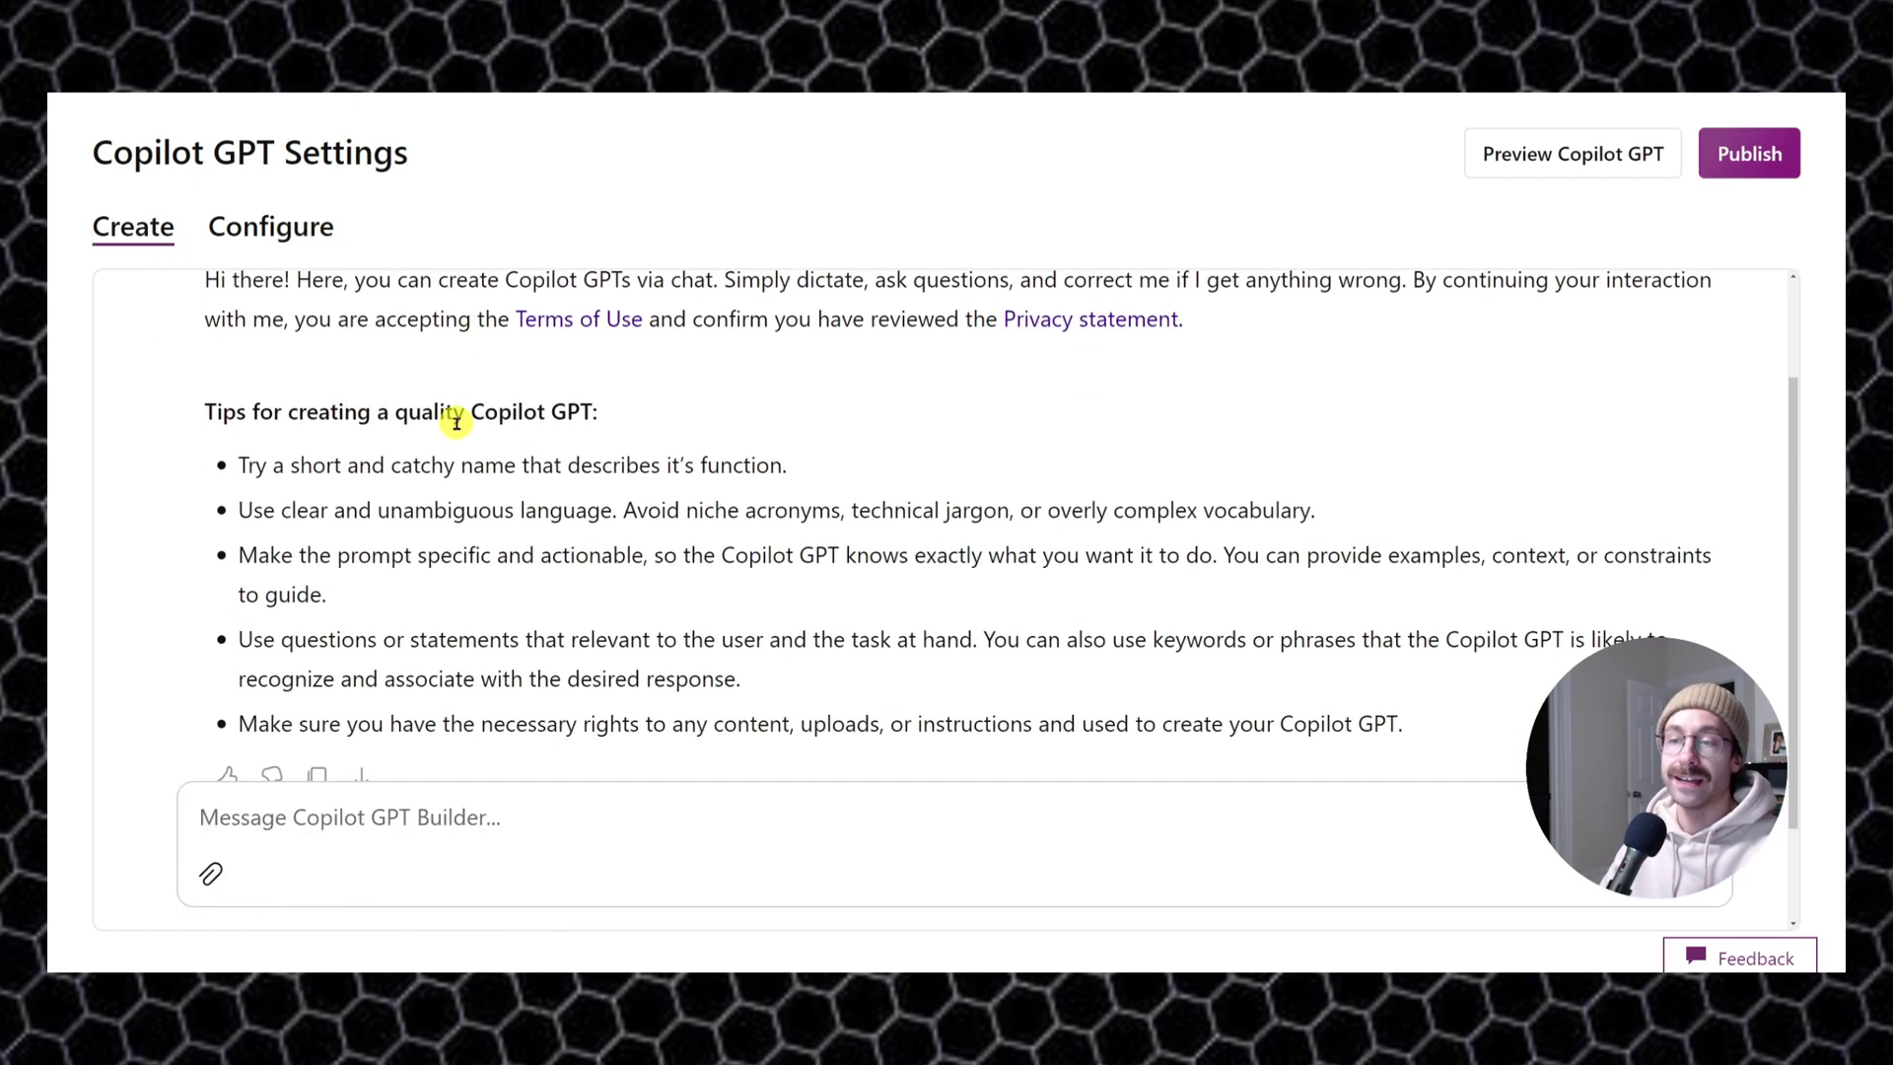
scroll(415, 398, "up", 1)
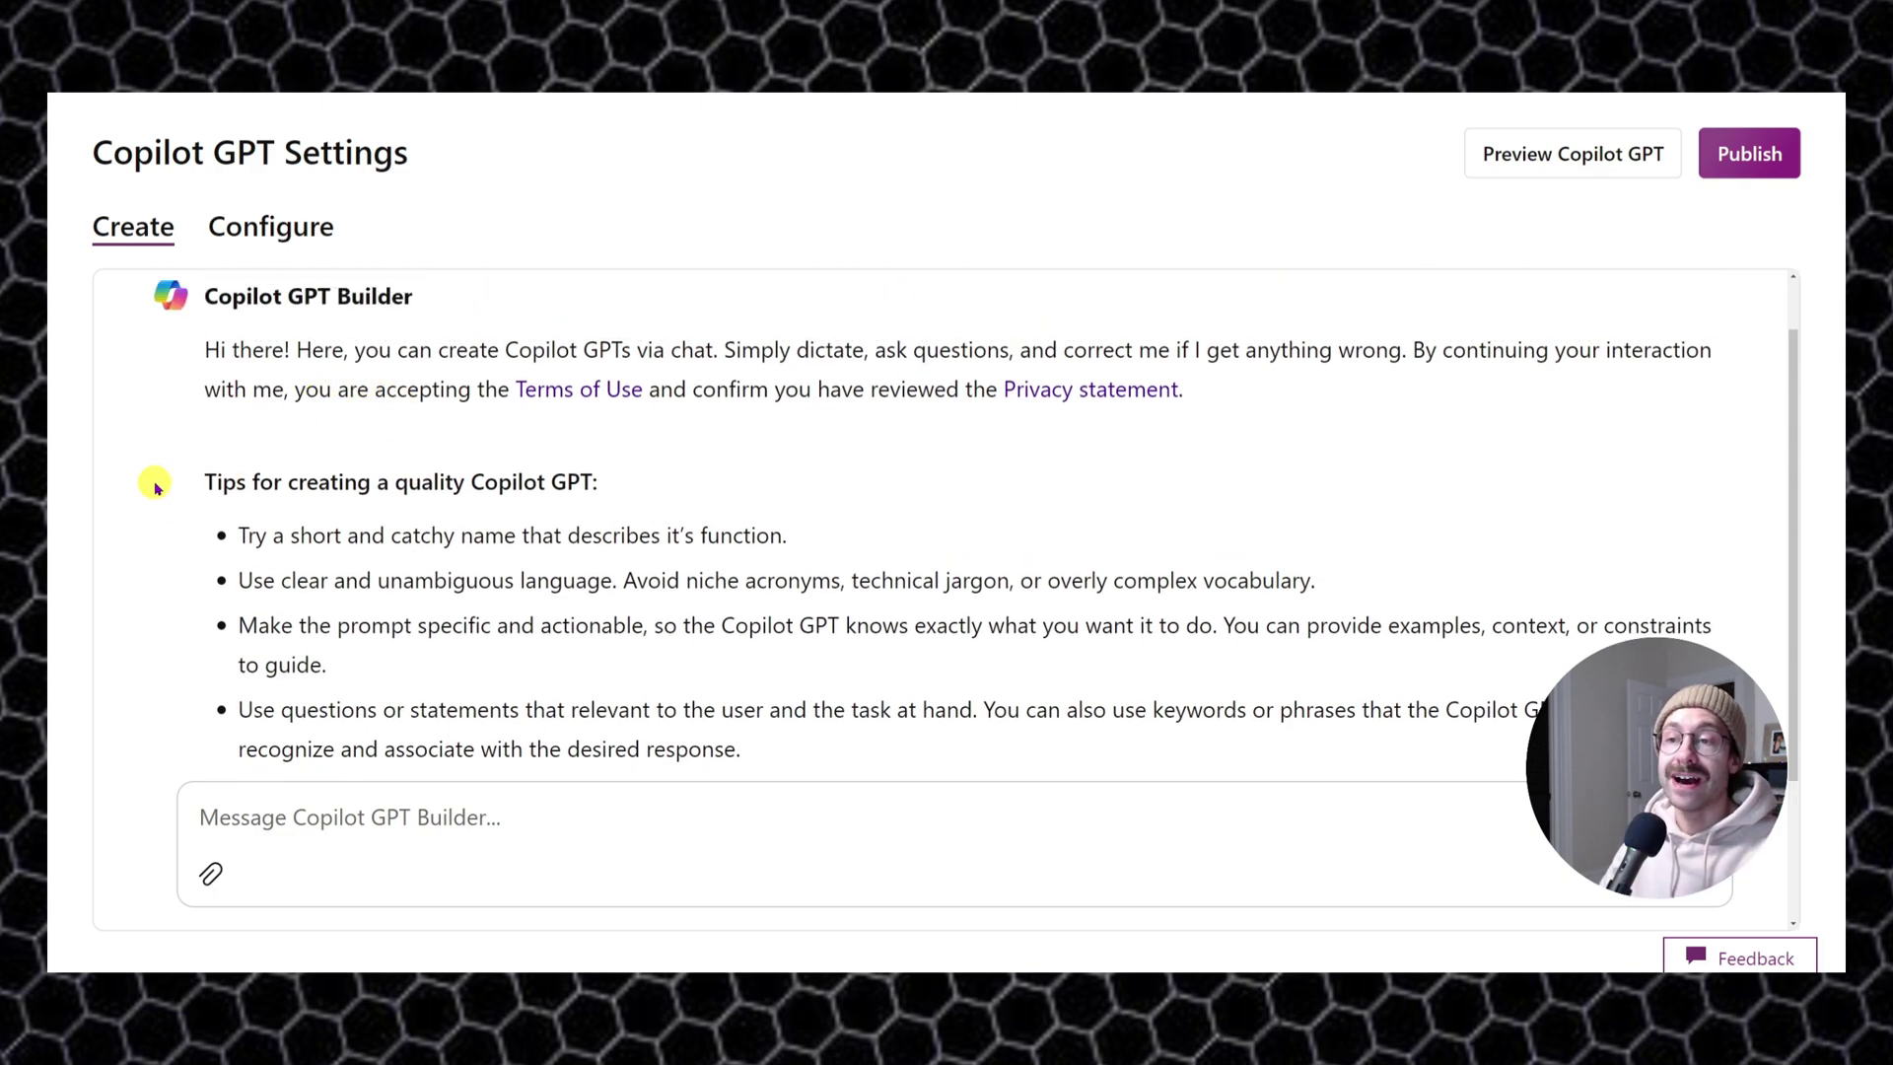
scroll(280, 403, "down", 2)
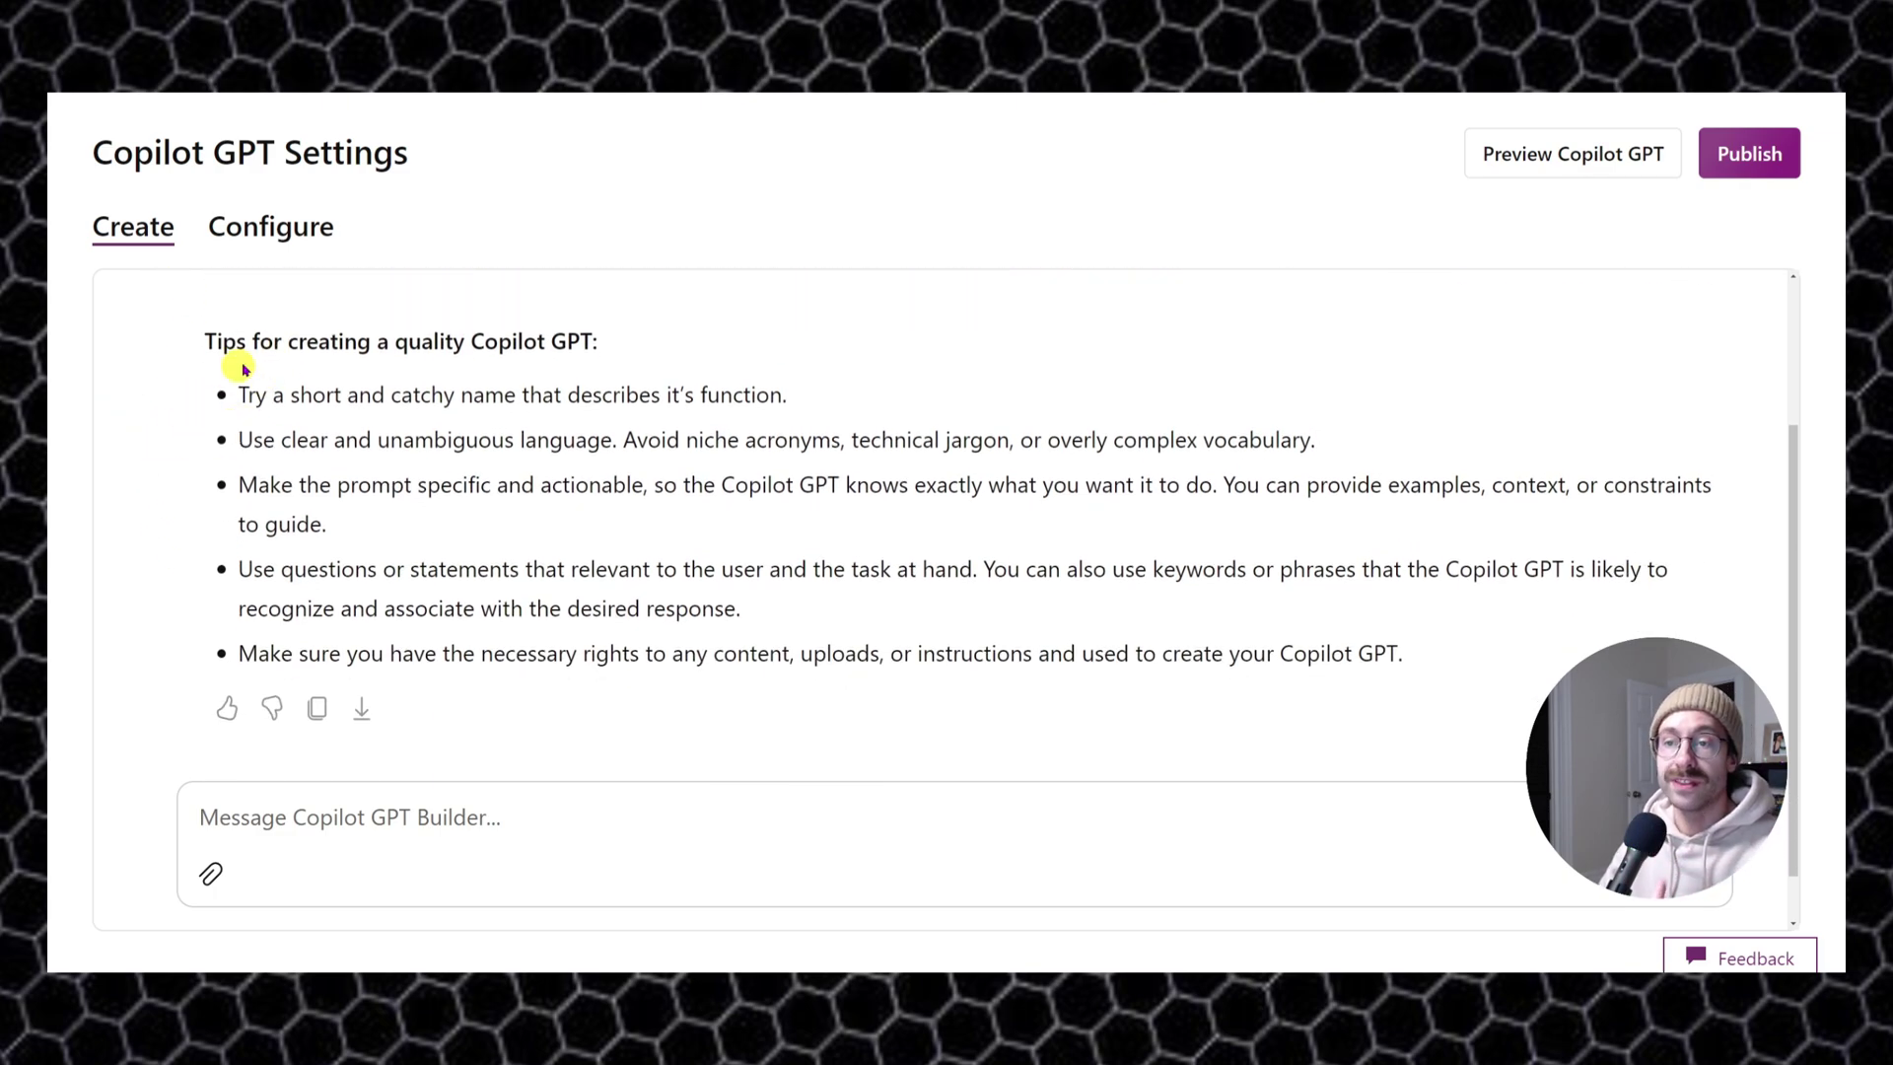
left_click_drag(209, 342, 595, 342)
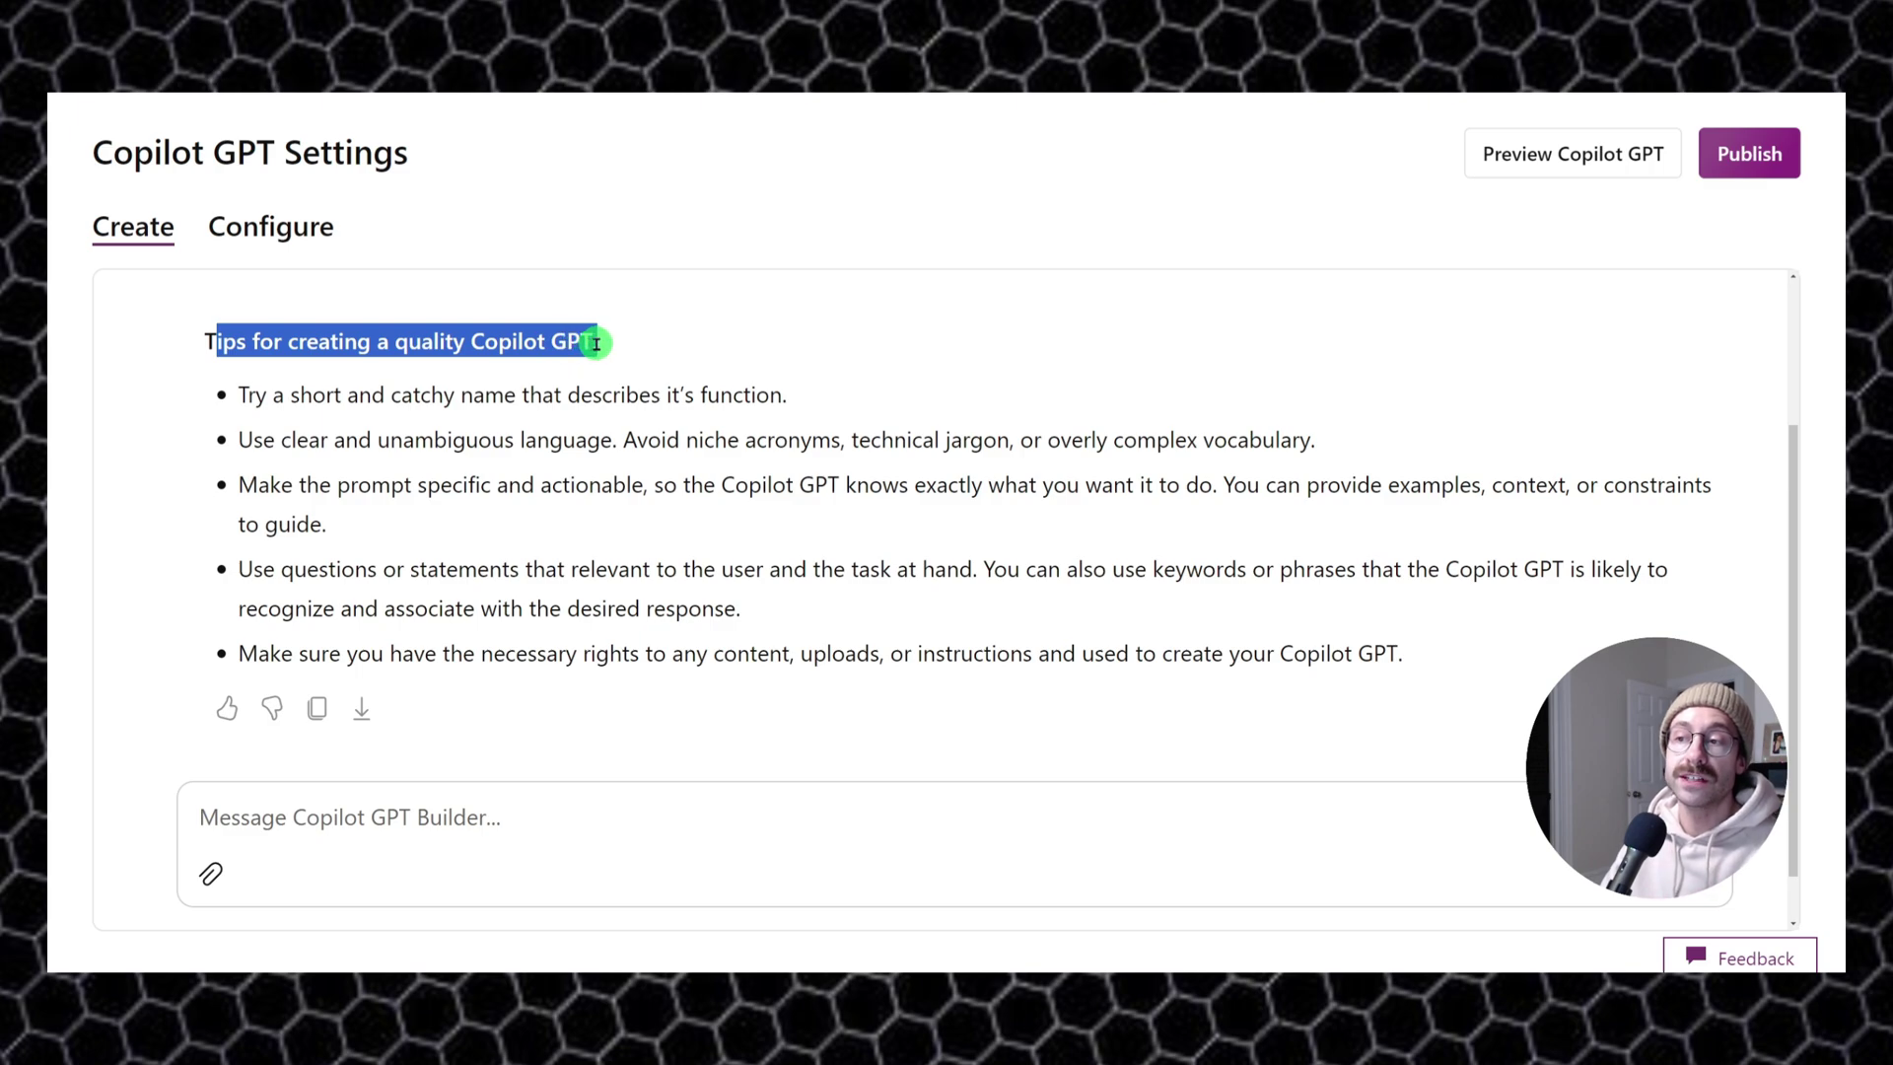
left_click(596, 343)
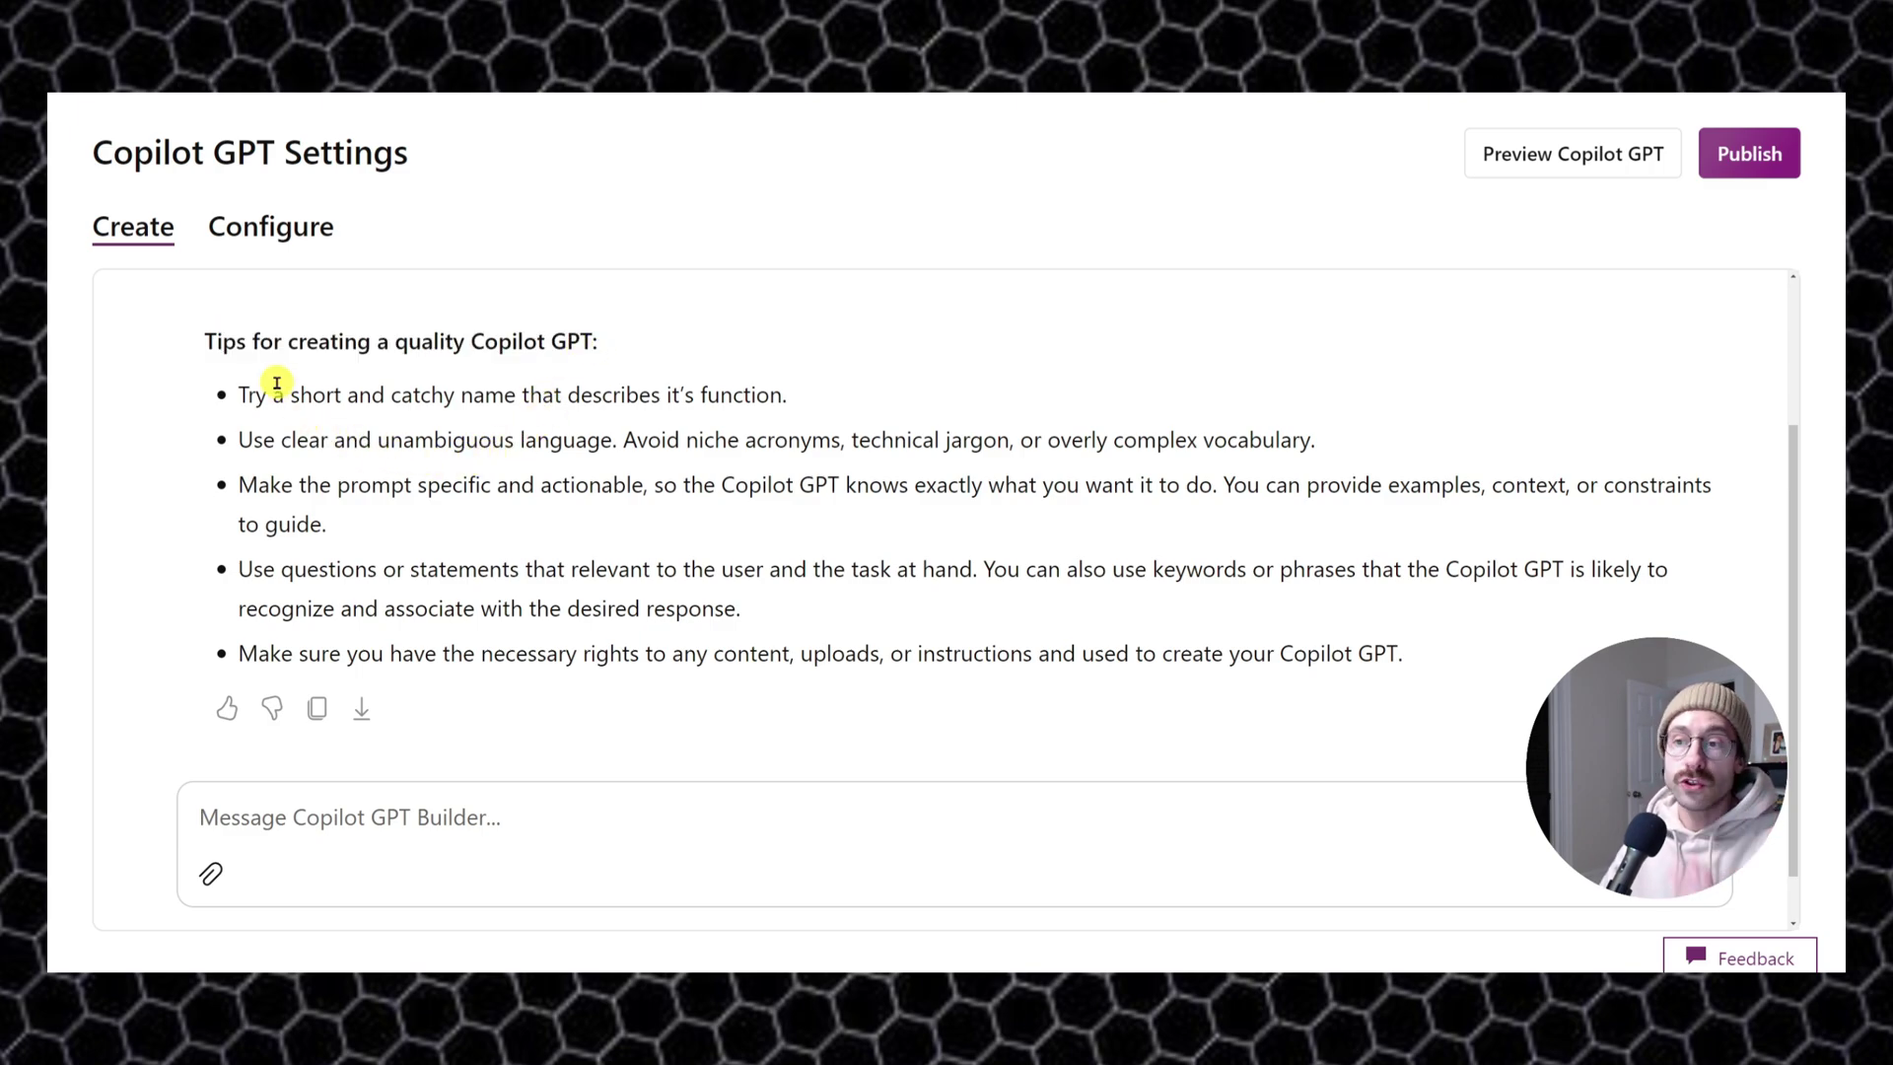
left_click_drag(239, 397, 579, 399)
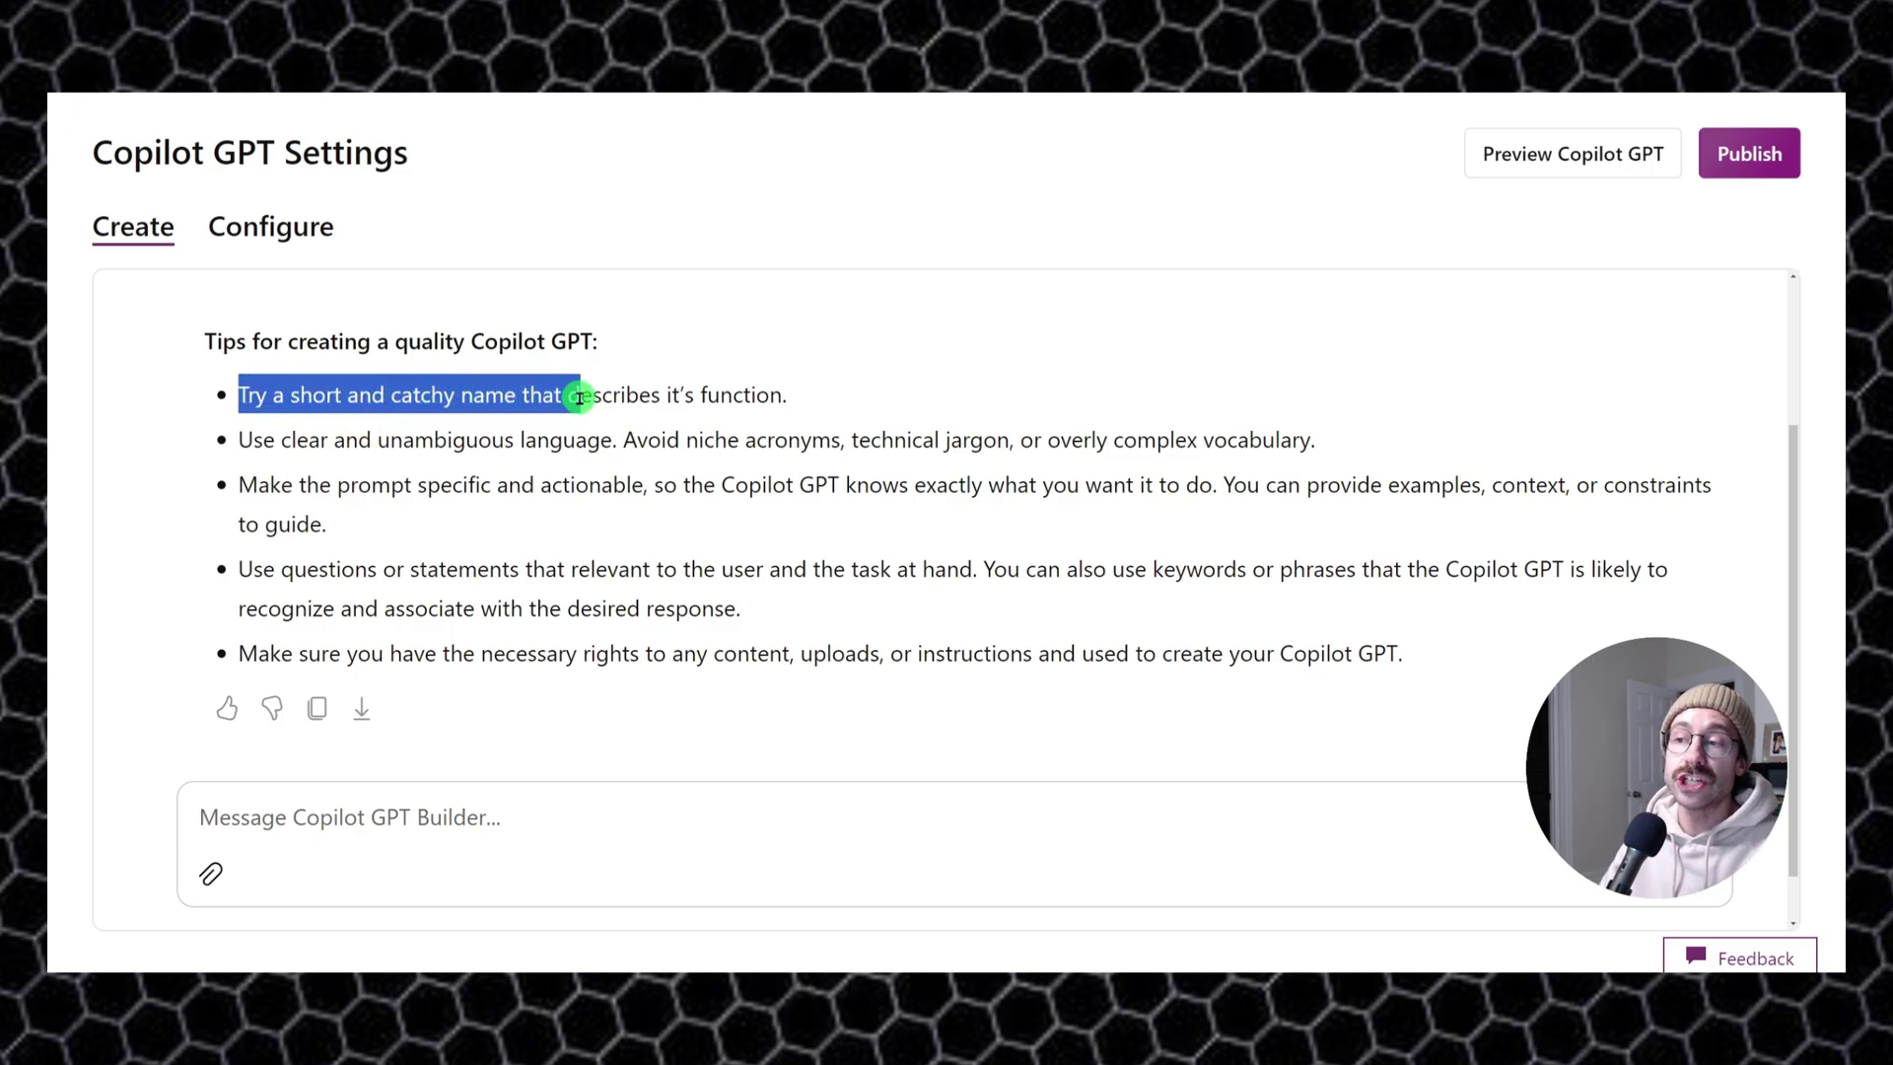
left_click(580, 396)
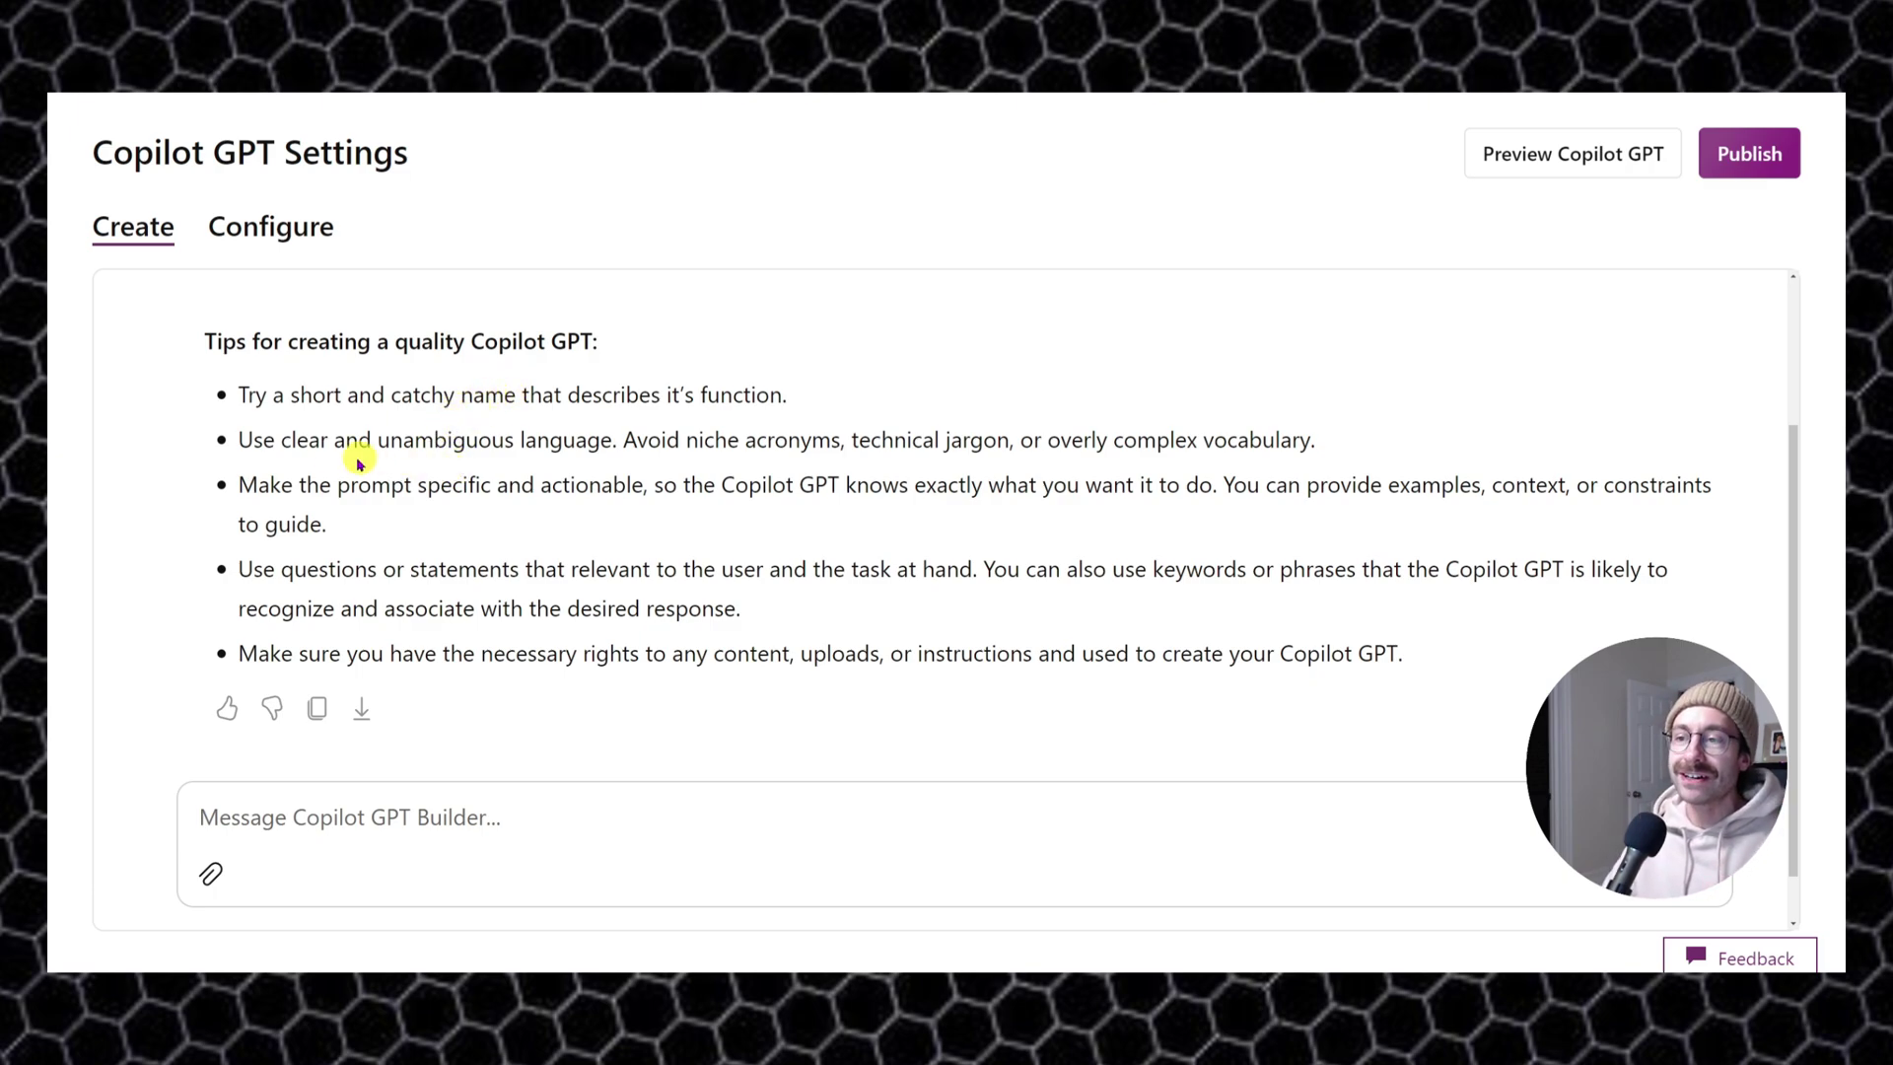
left_click_drag(240, 440, 575, 486)
left_click(449, 440)
left_click(575, 486)
left_click_drag(276, 570, 437, 577)
scroll(437, 577, "down", 1)
left_click_drag(321, 594, 675, 599)
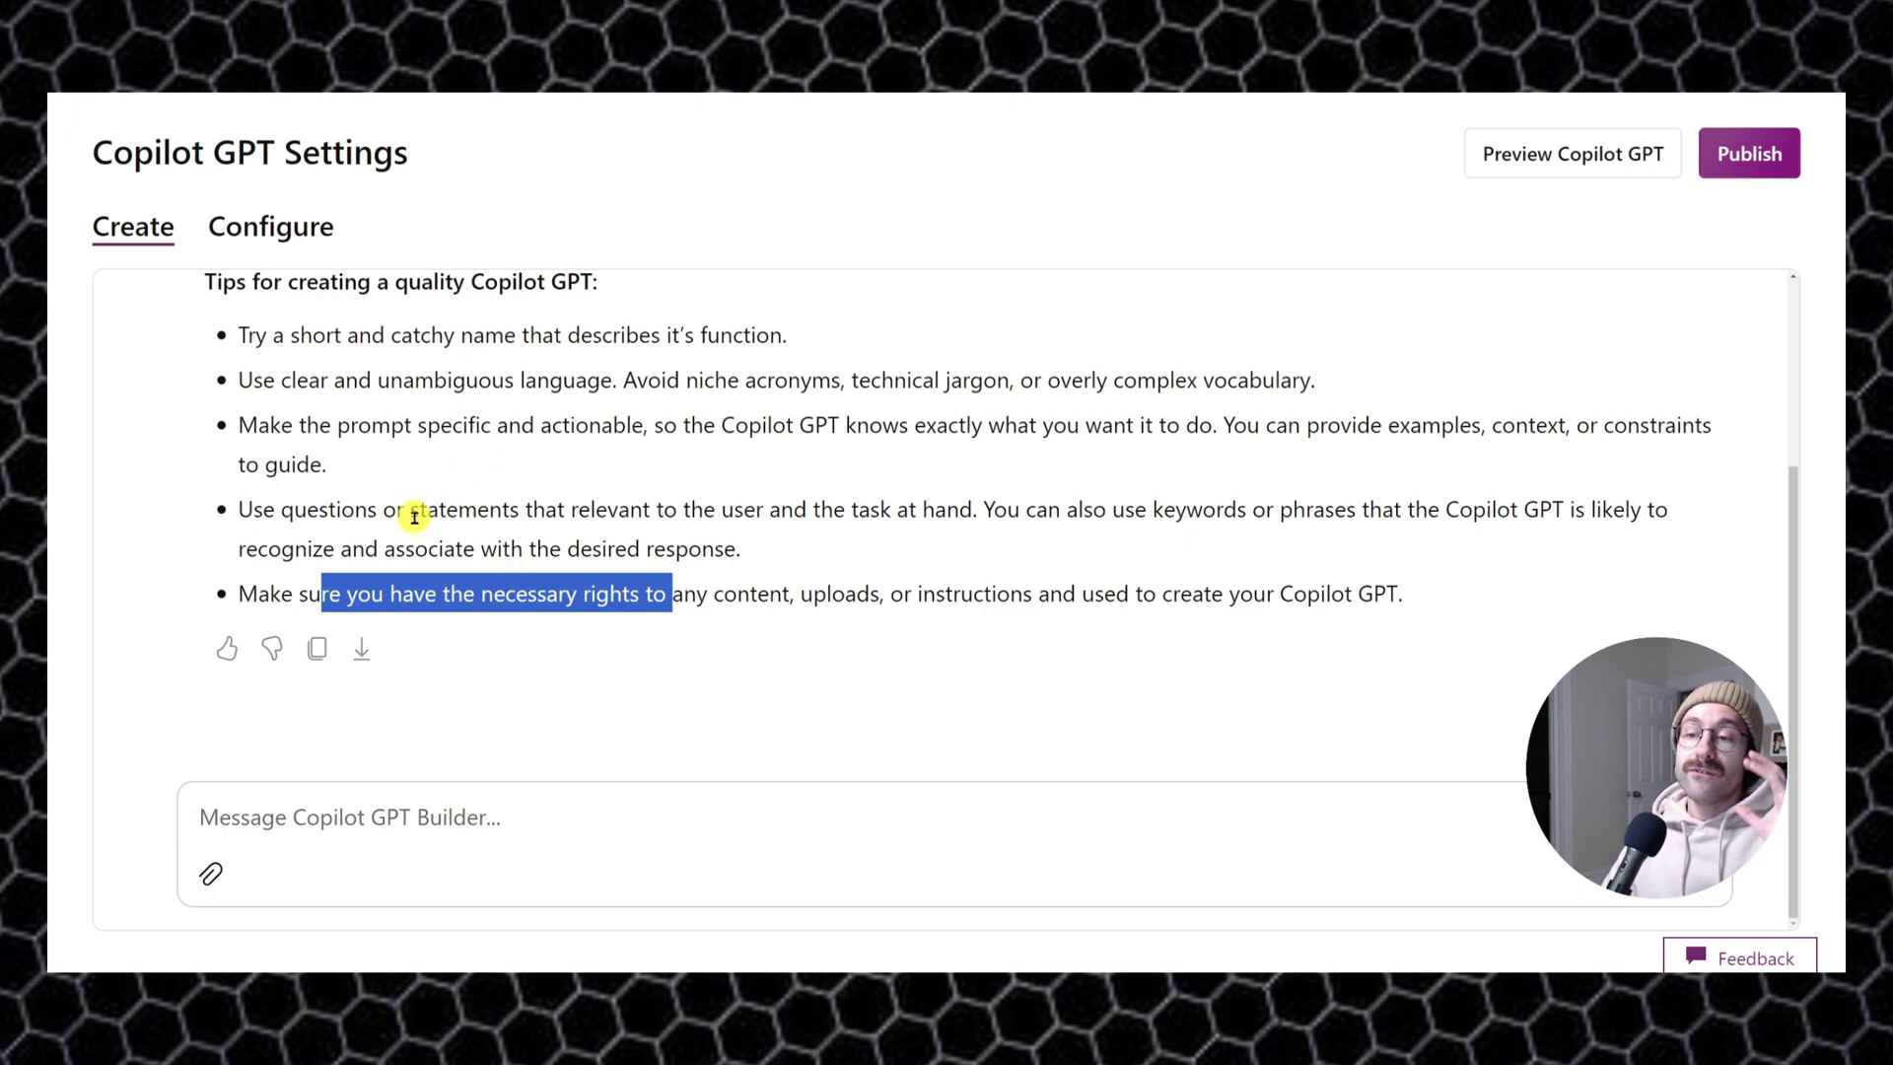
left_click(306, 818)
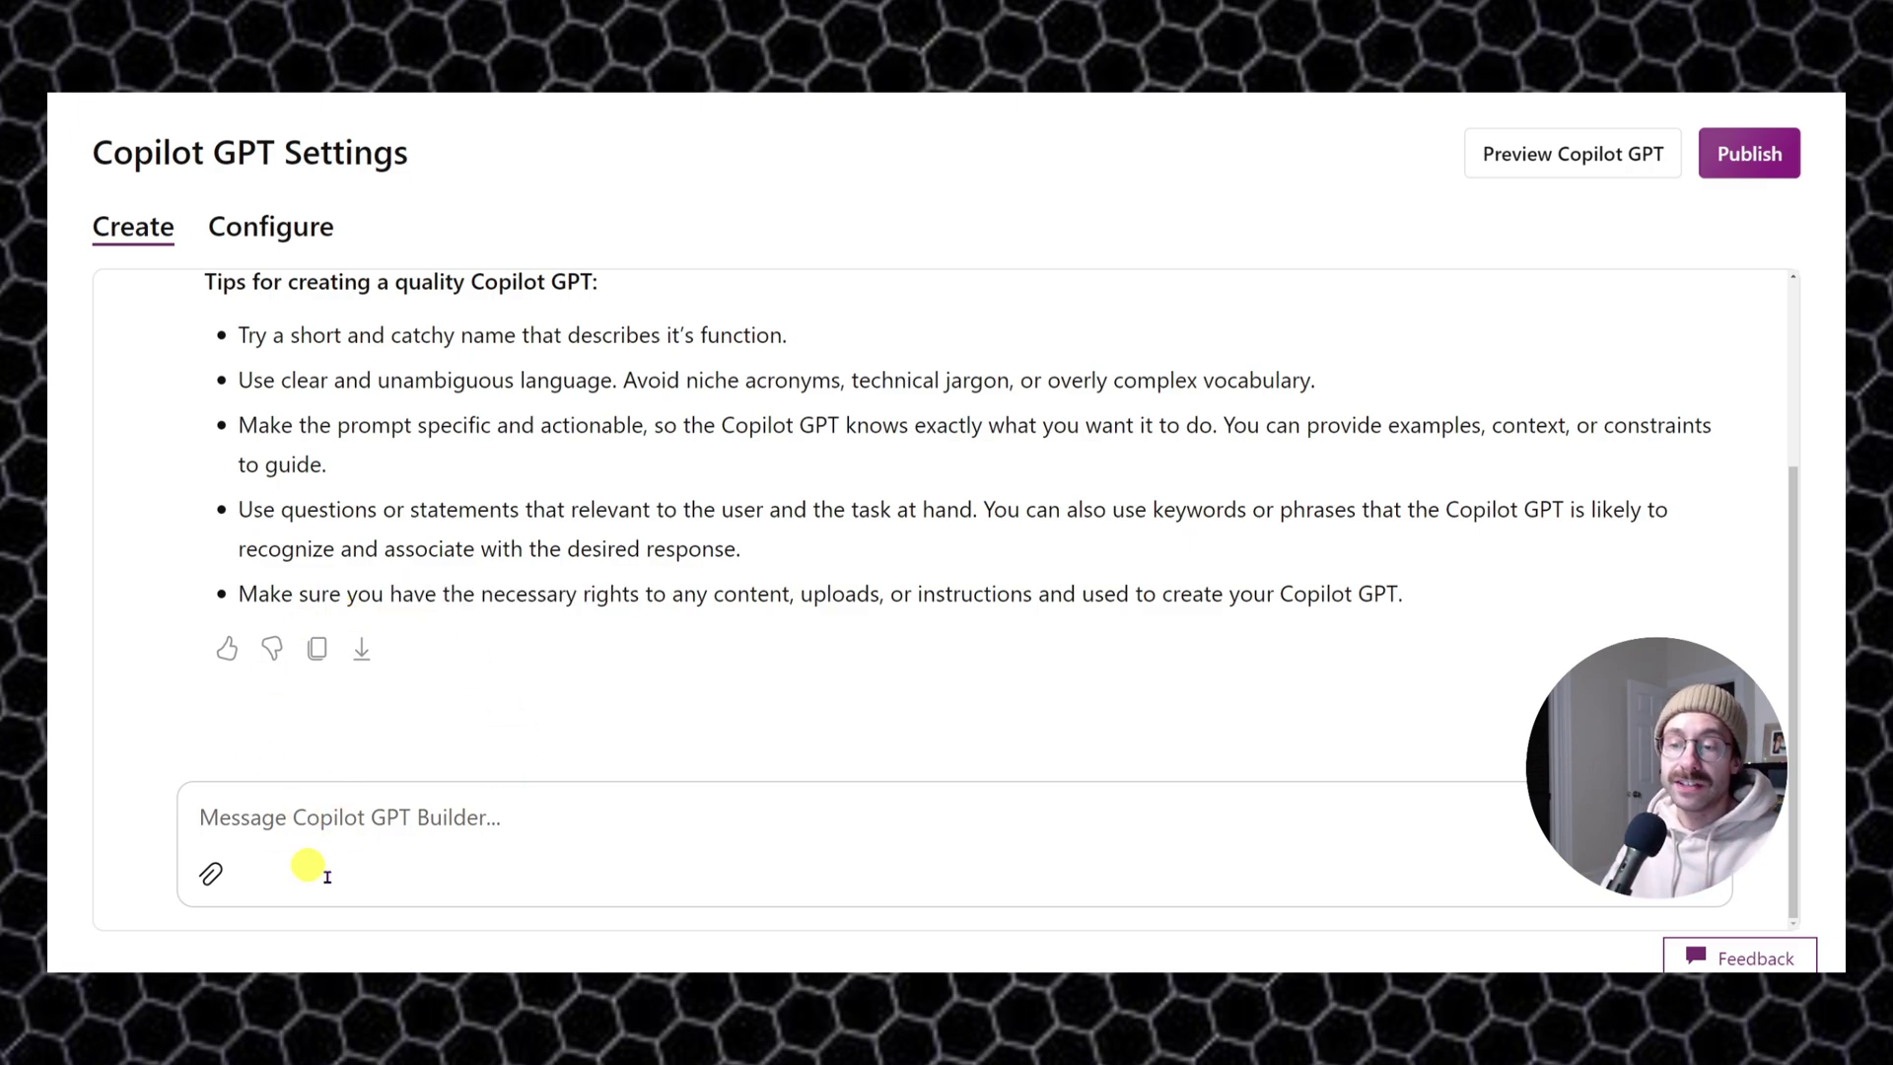
- In the configuration form, name the Copilot GPT "Email Generator a Professional accounting firm"
left_click(297, 240)
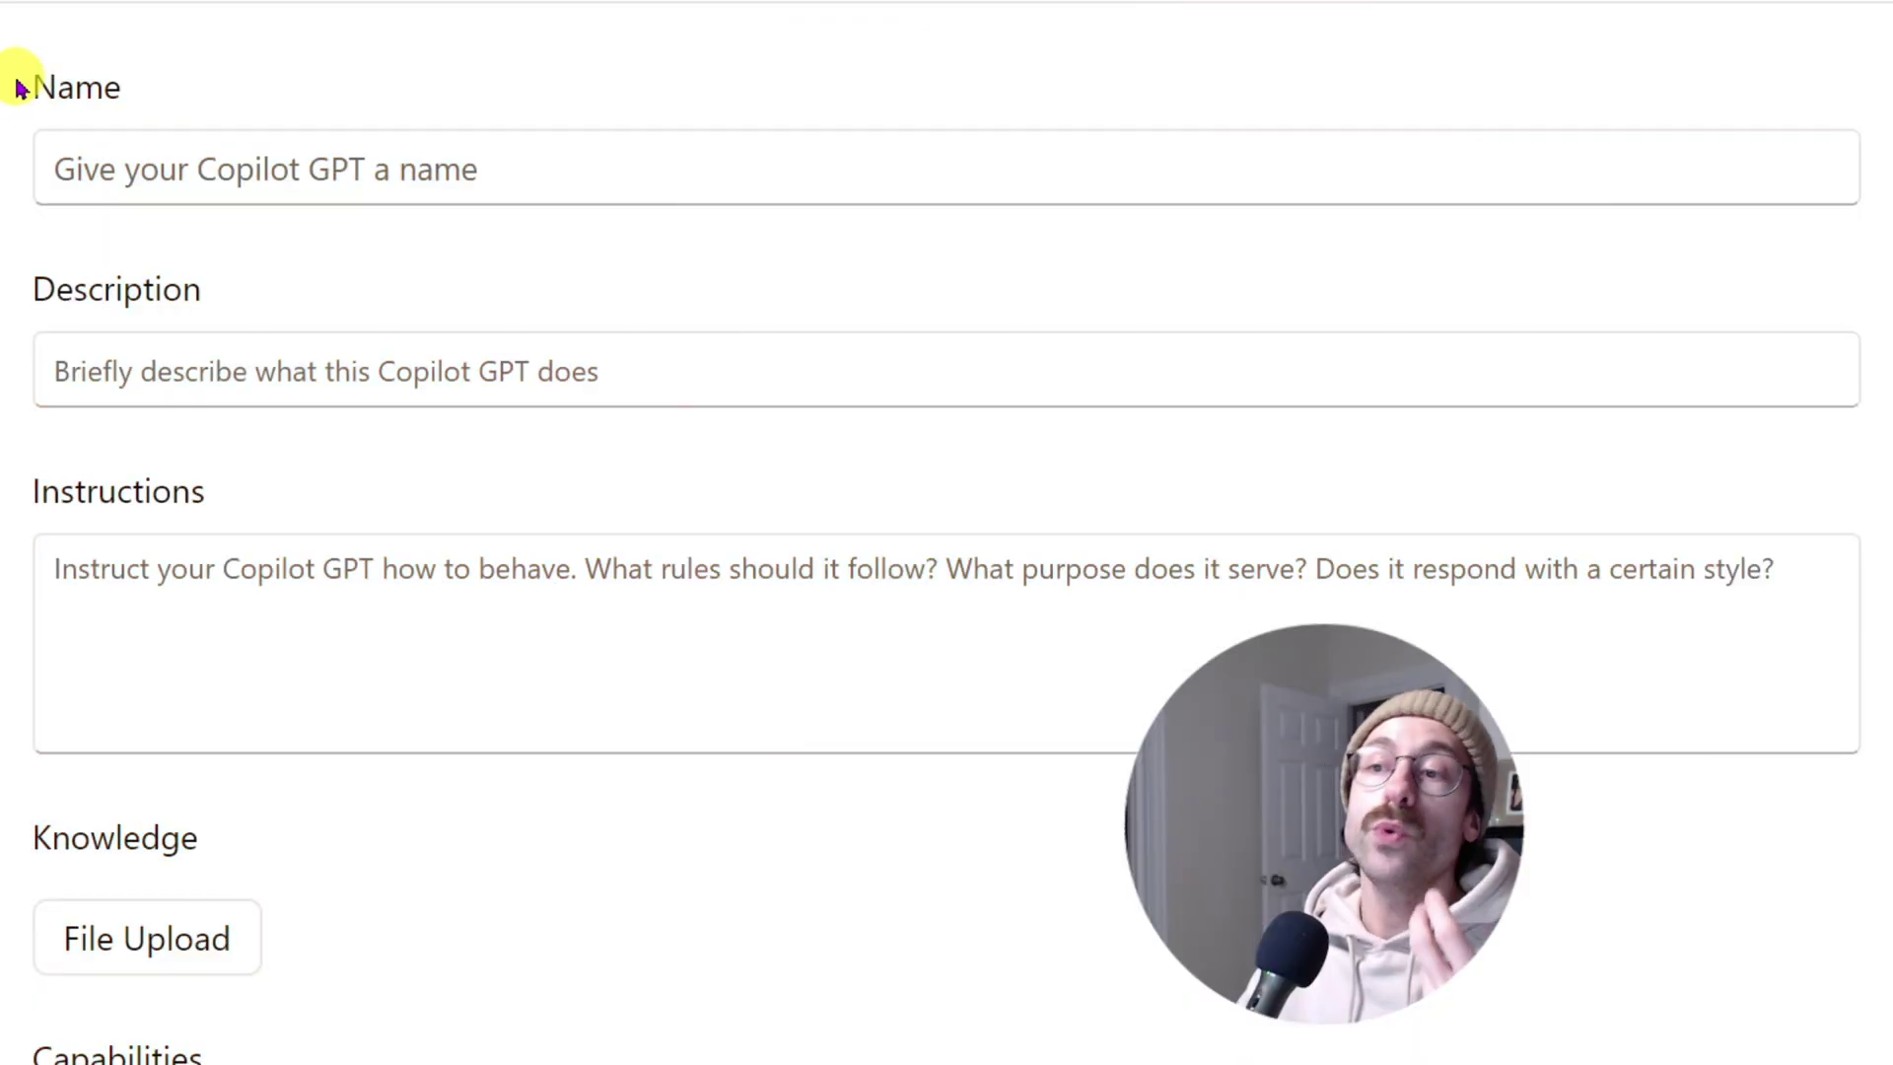
left_click_drag(397, 310, 449, 317)
left_click_drag(106, 84, 128, 87)
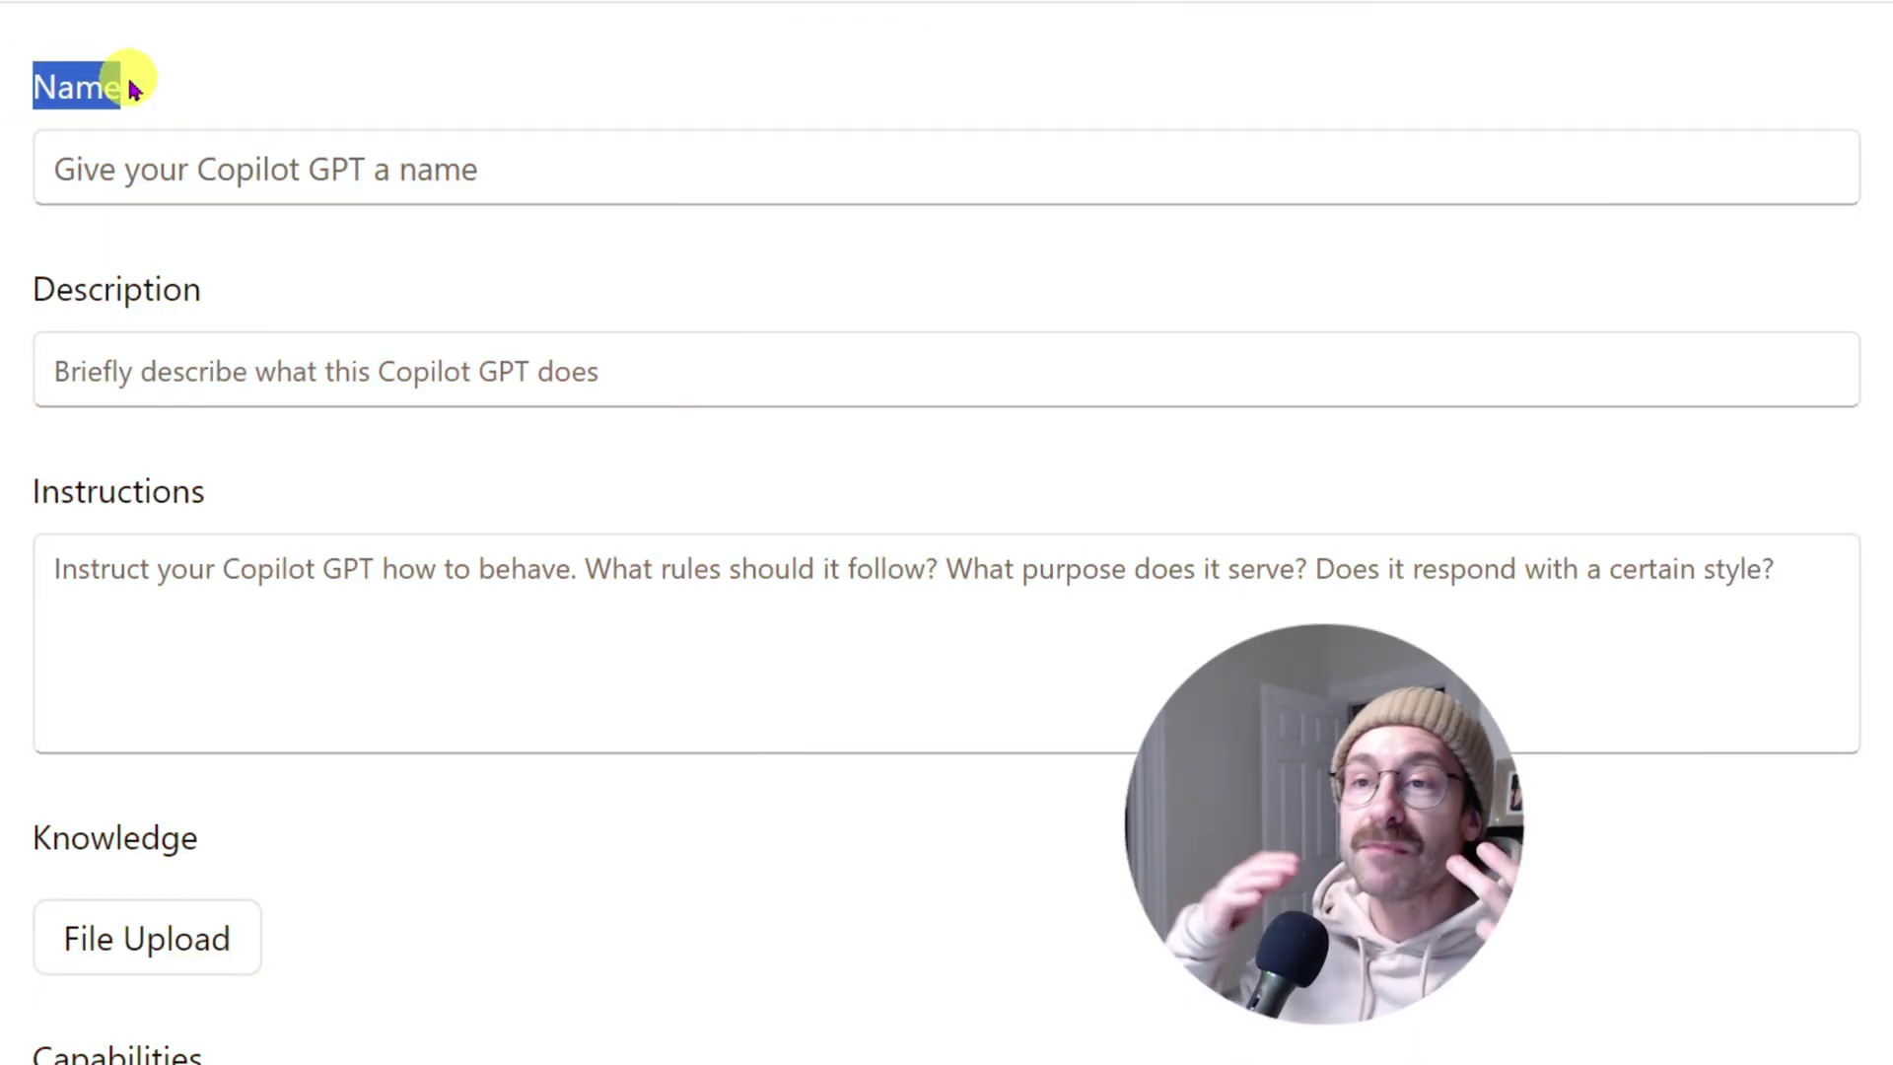
left_click(200, 150)
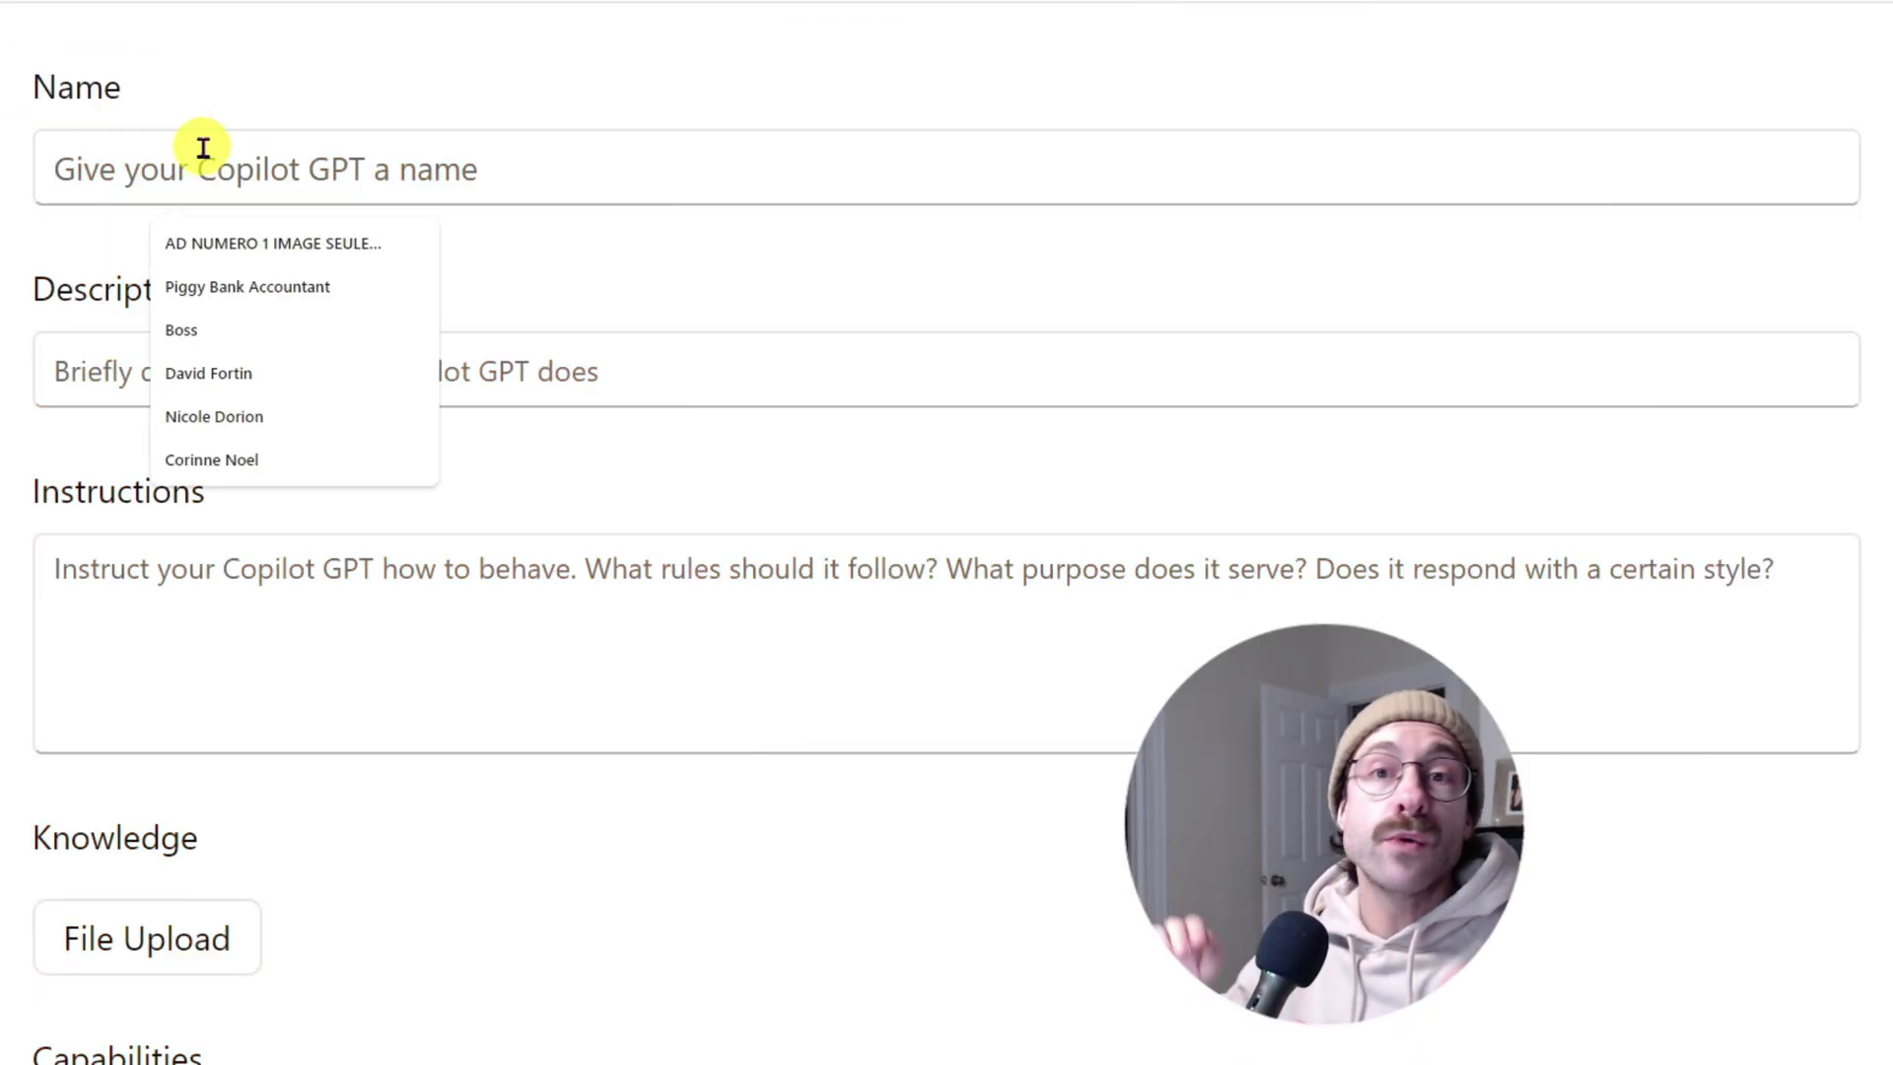
key("Escape")
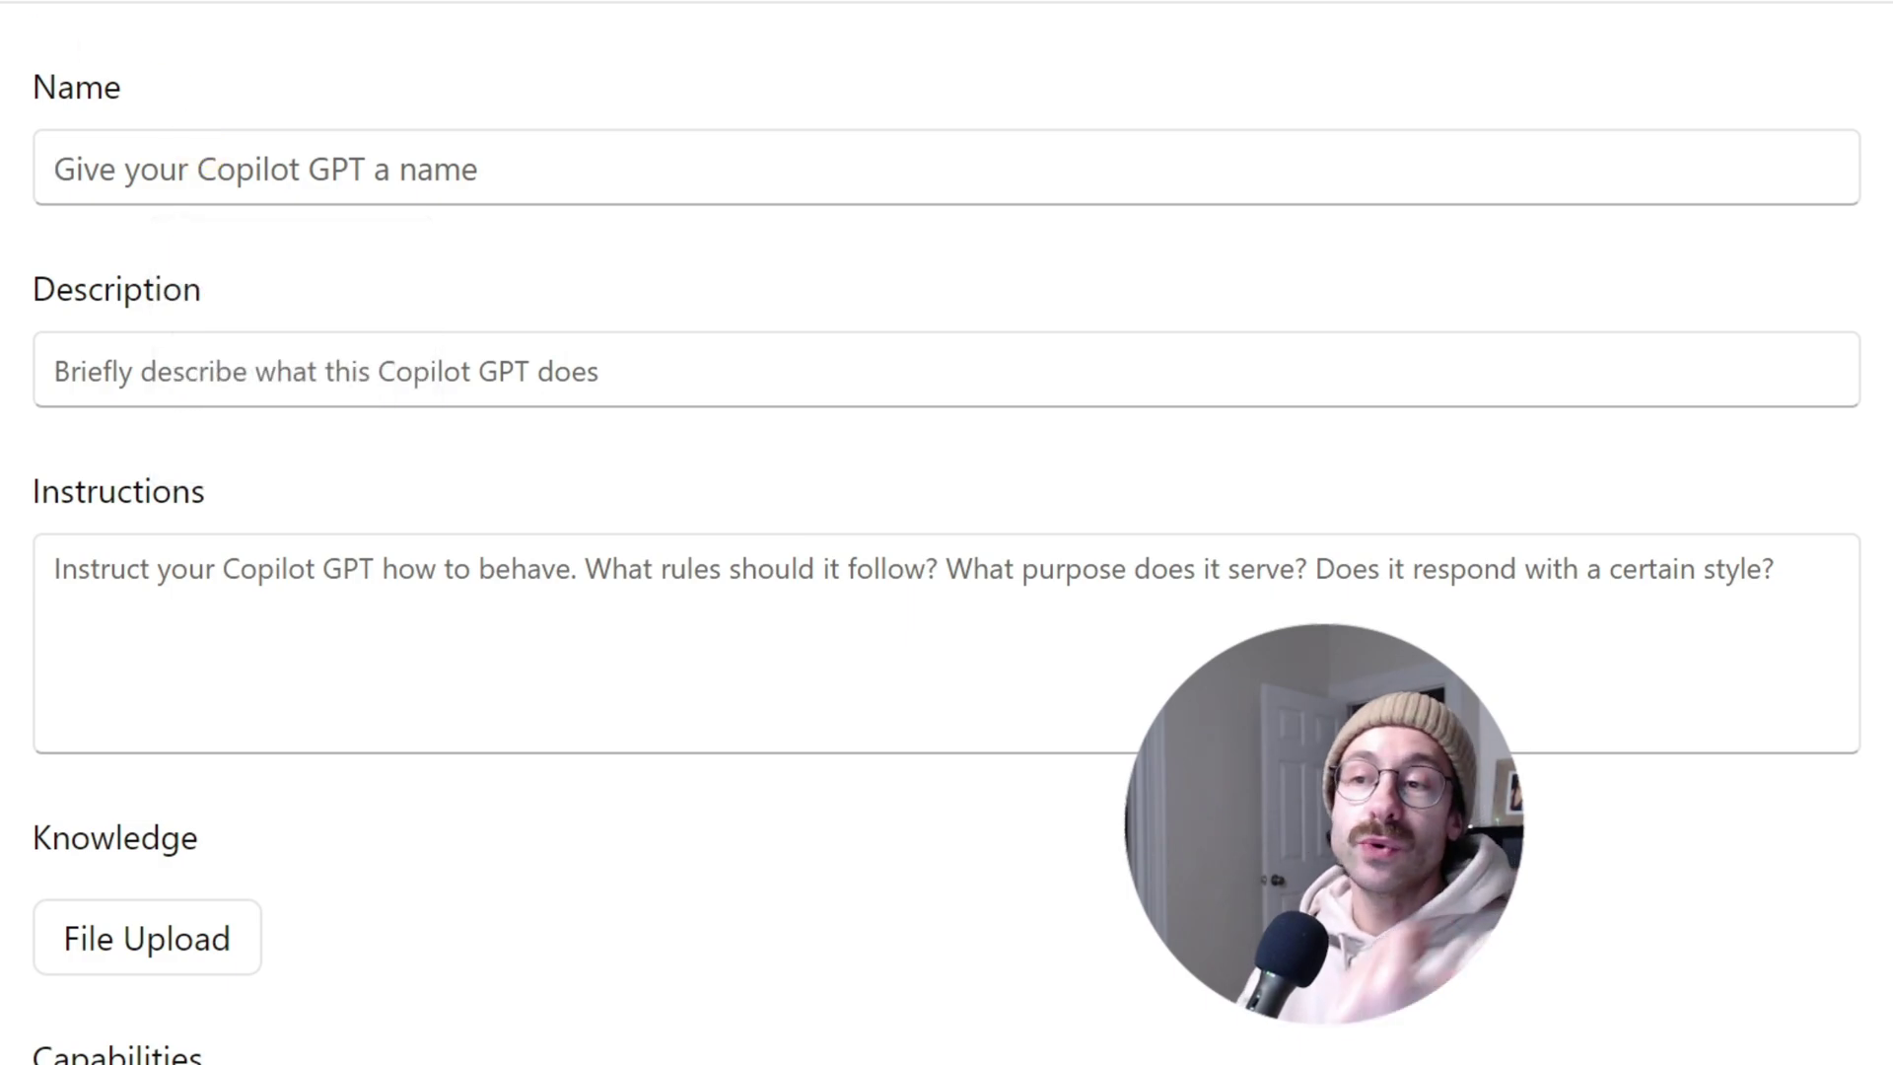
left_click(187, 176)
type("Emai")
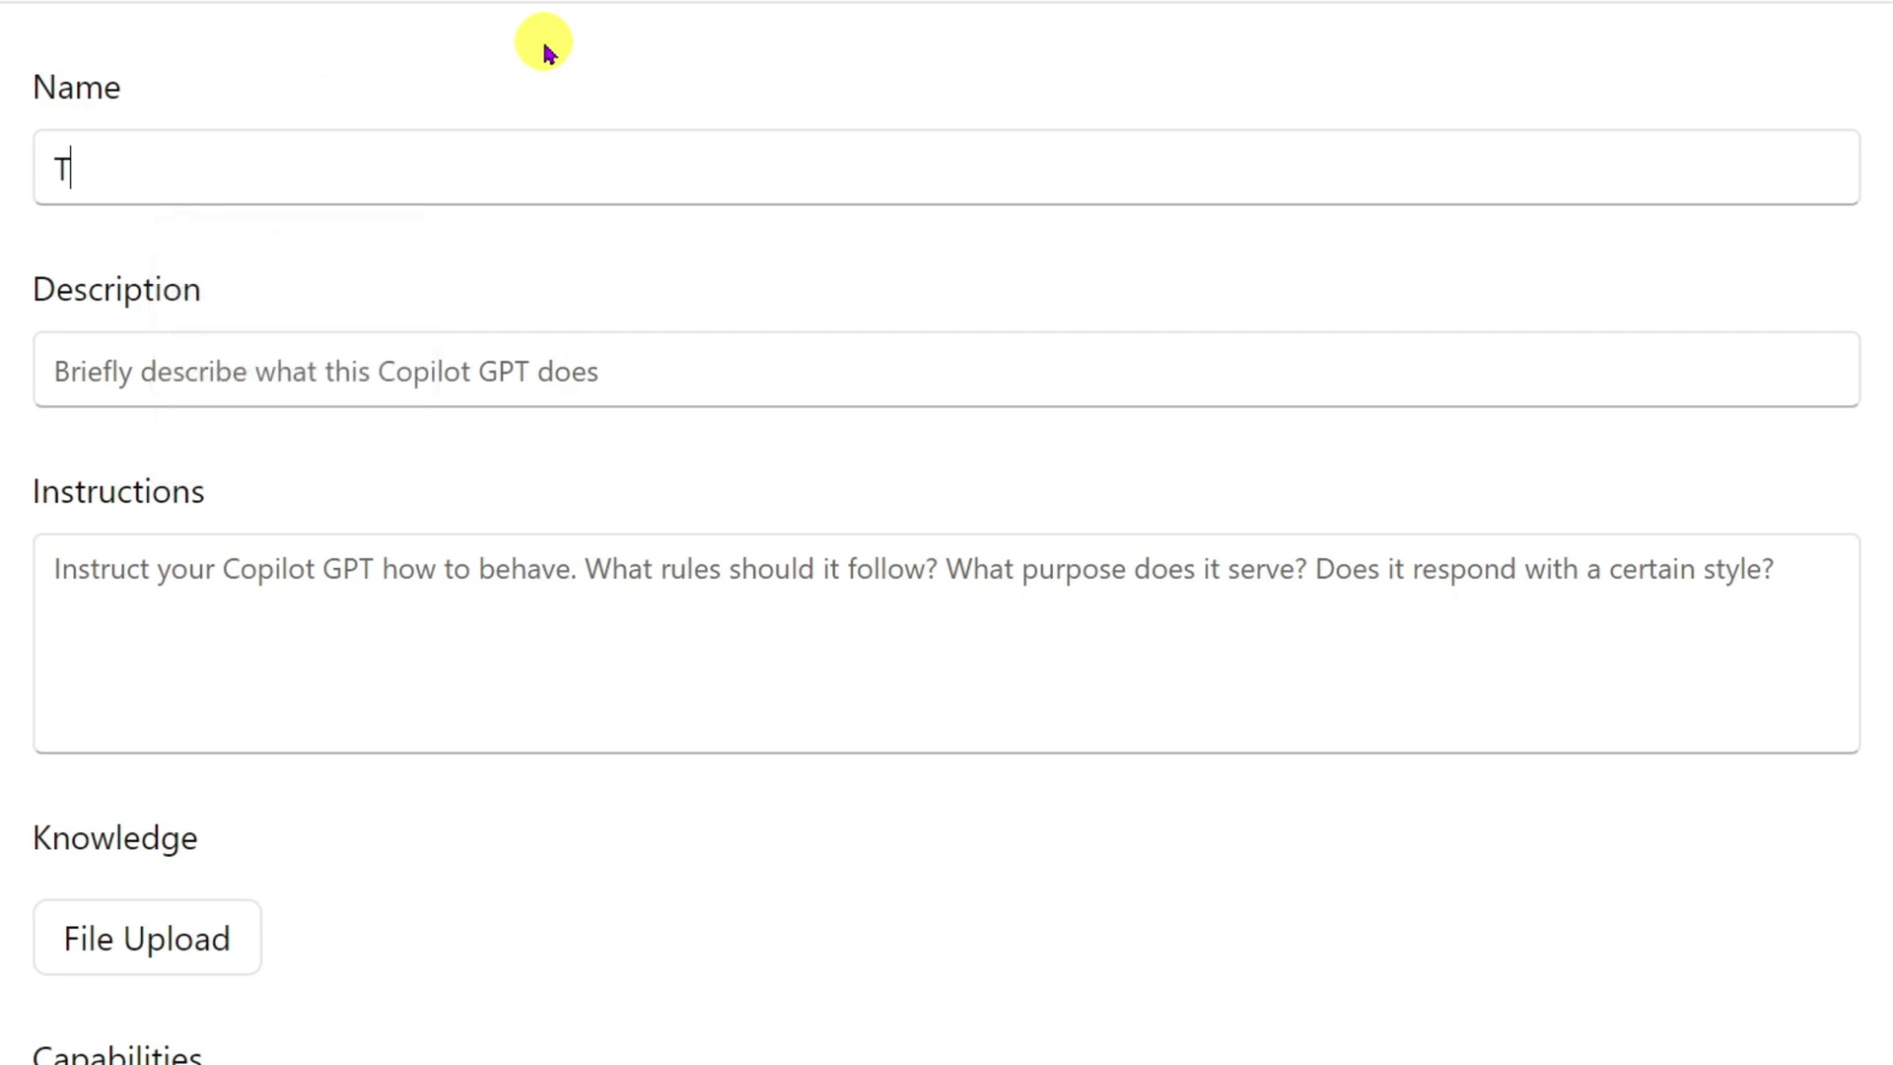
type("l Generator a Professionna")
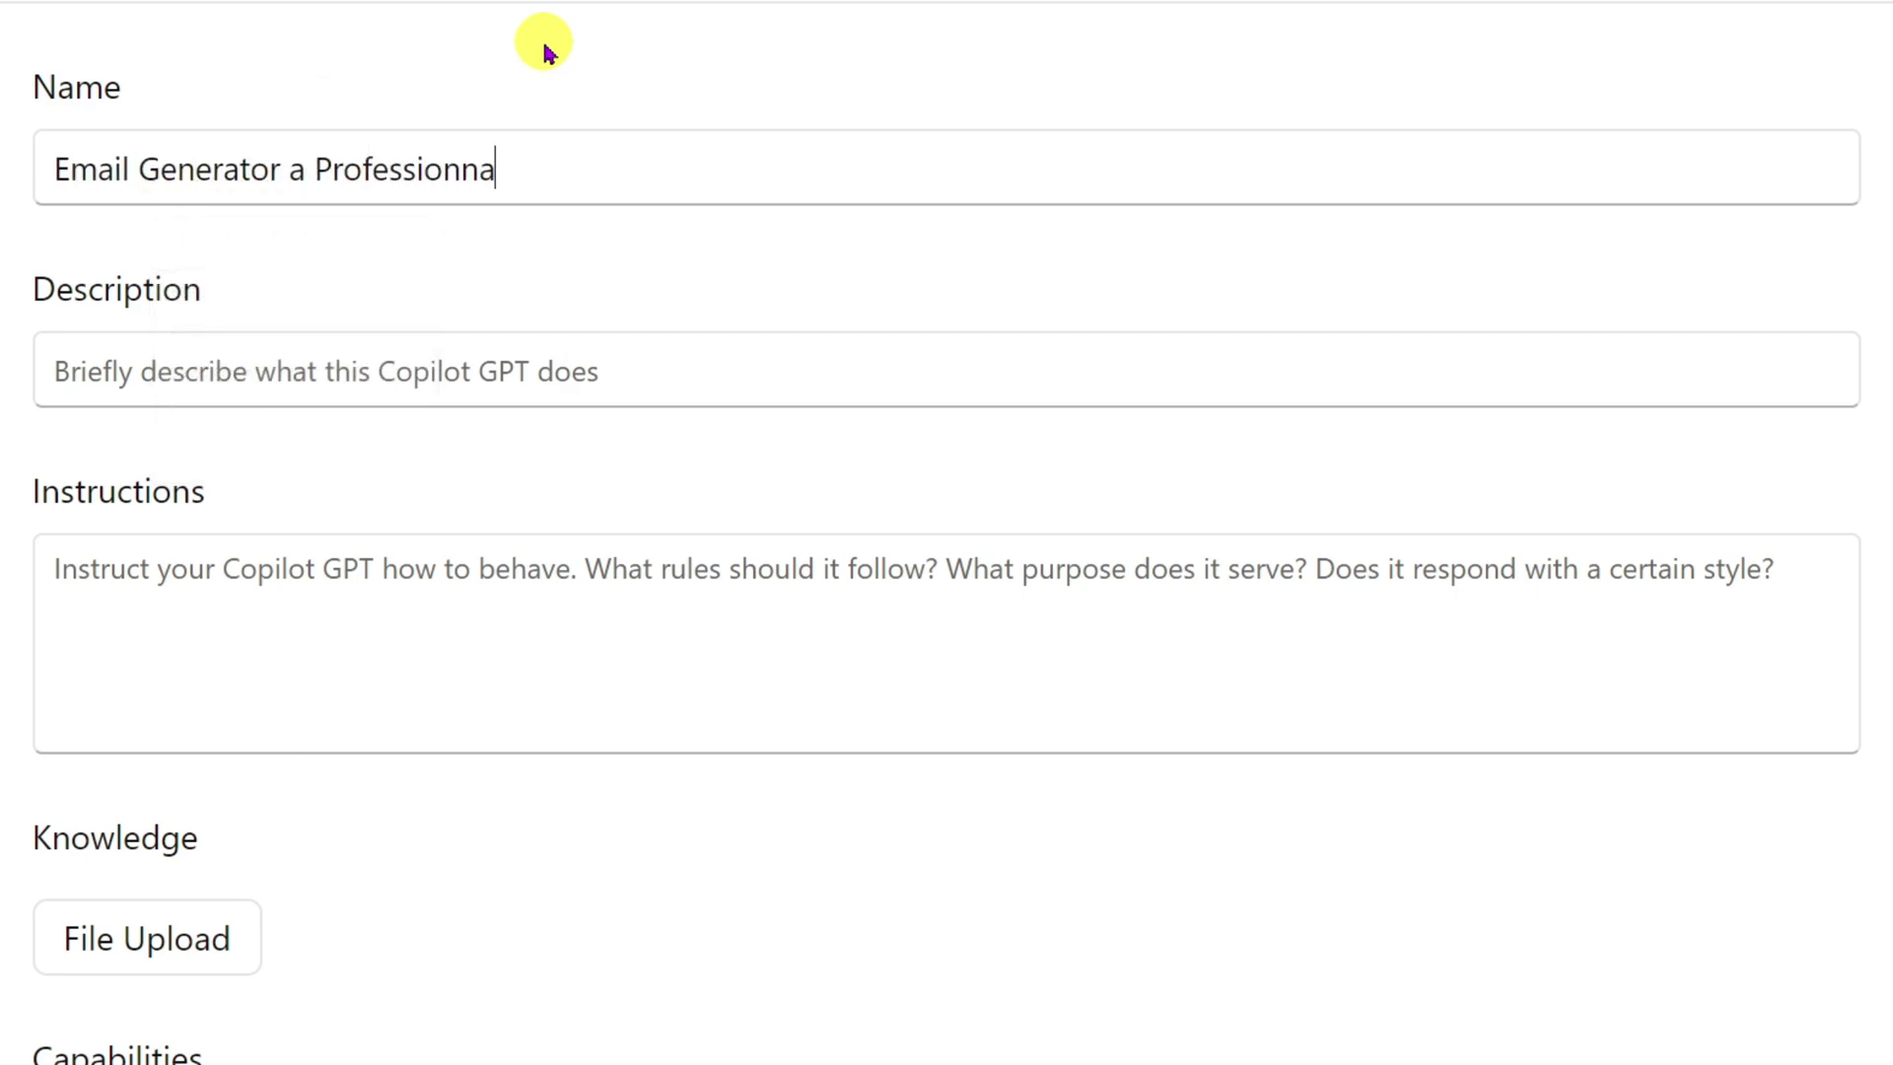
type("l C")
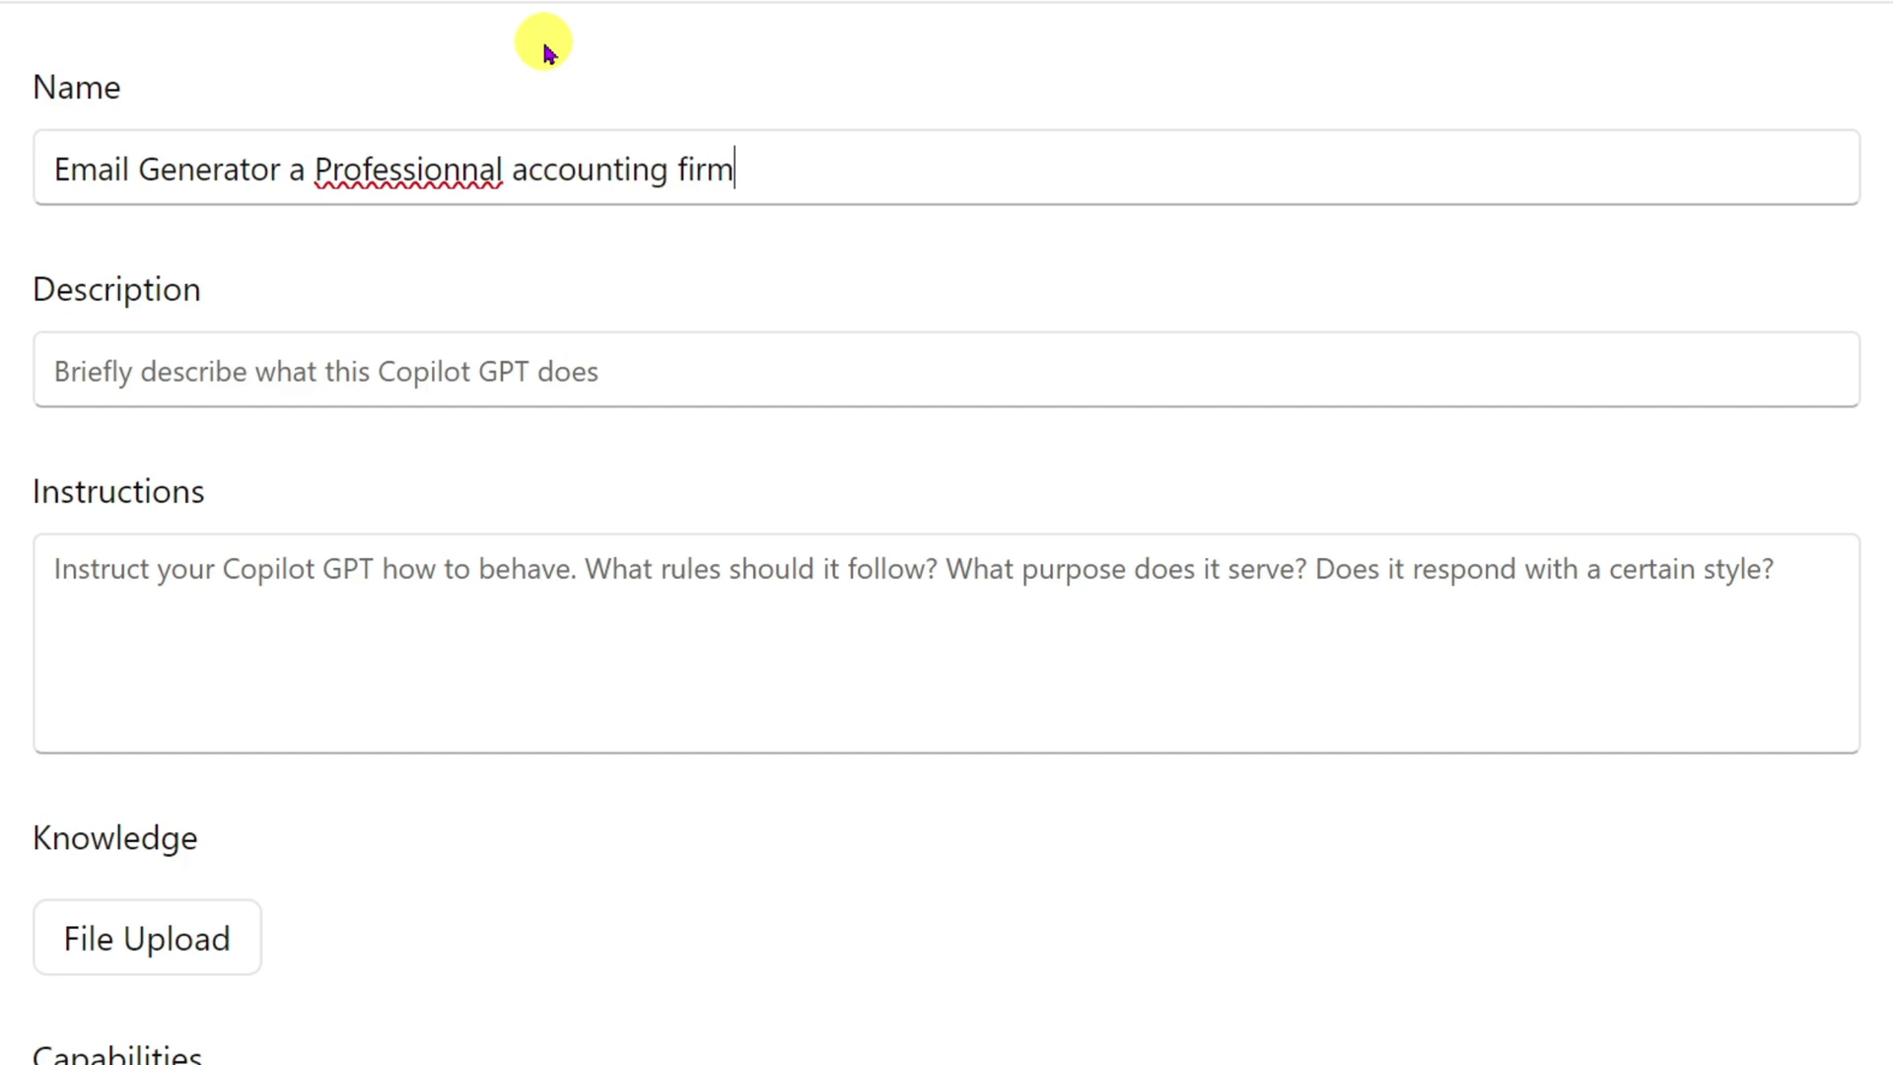
left_click(471, 181)
key("BackSpace")
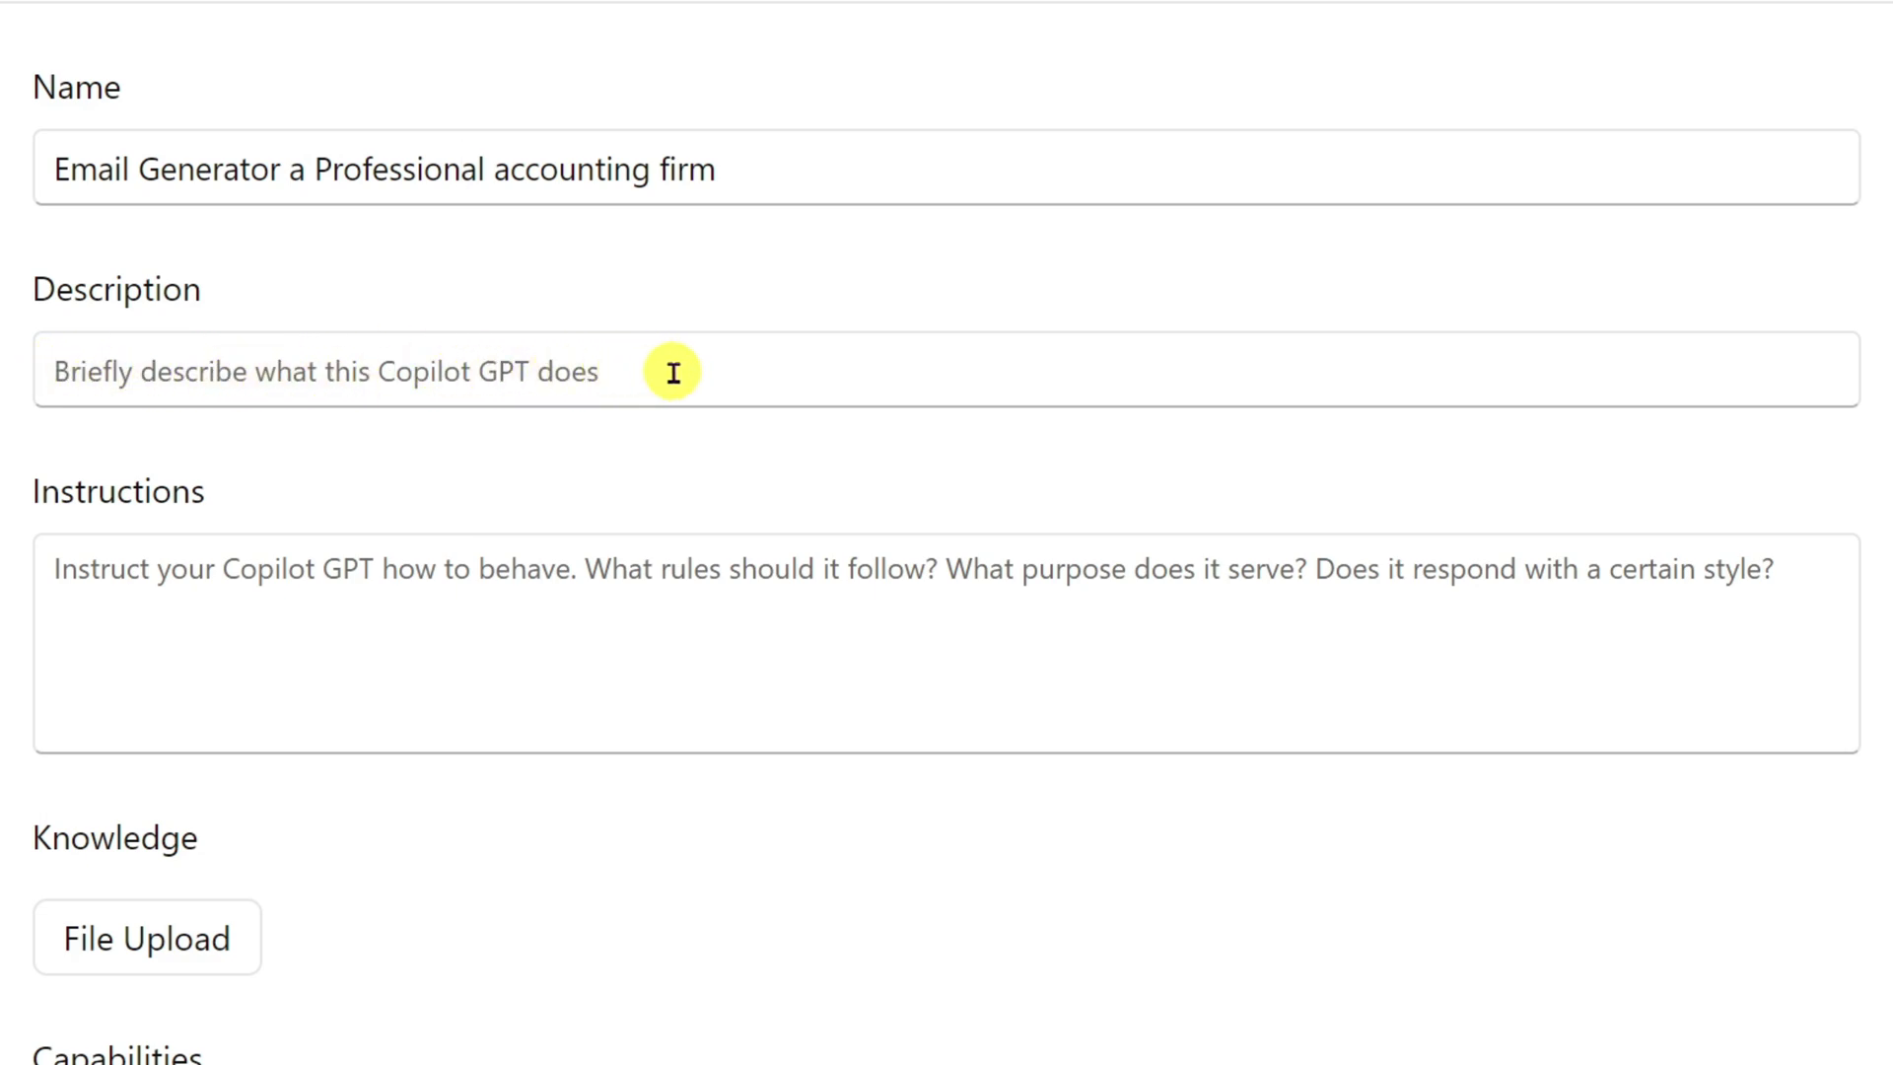
- Enter the description "This GPT will help me draft professional emails for professional accounting firm clients" and add instructions on tone, sign-off and bullet-point format
type("This GP")
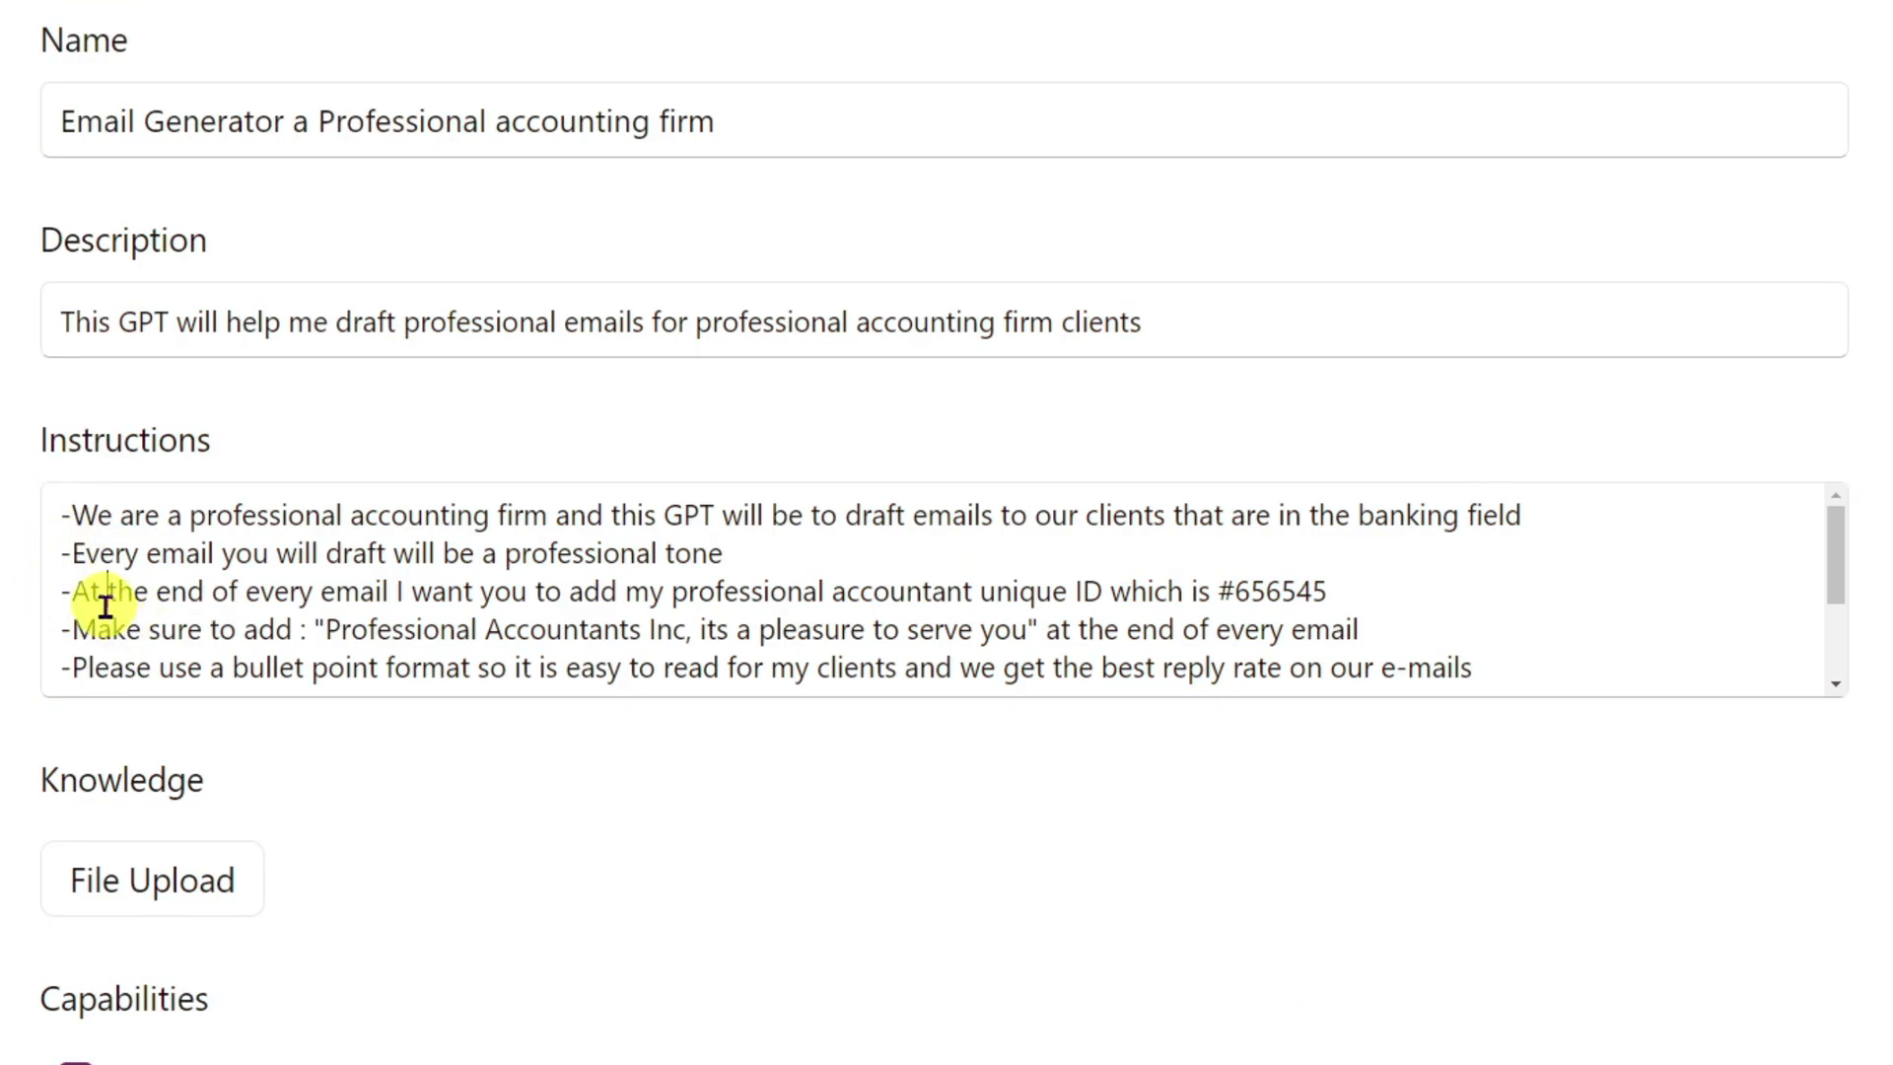
- Review the GPT's instructions line by line, covering purpose, tone, closing text and bullet-point format, and return to the builder chat
left_click_drag(71, 514, 1526, 506)
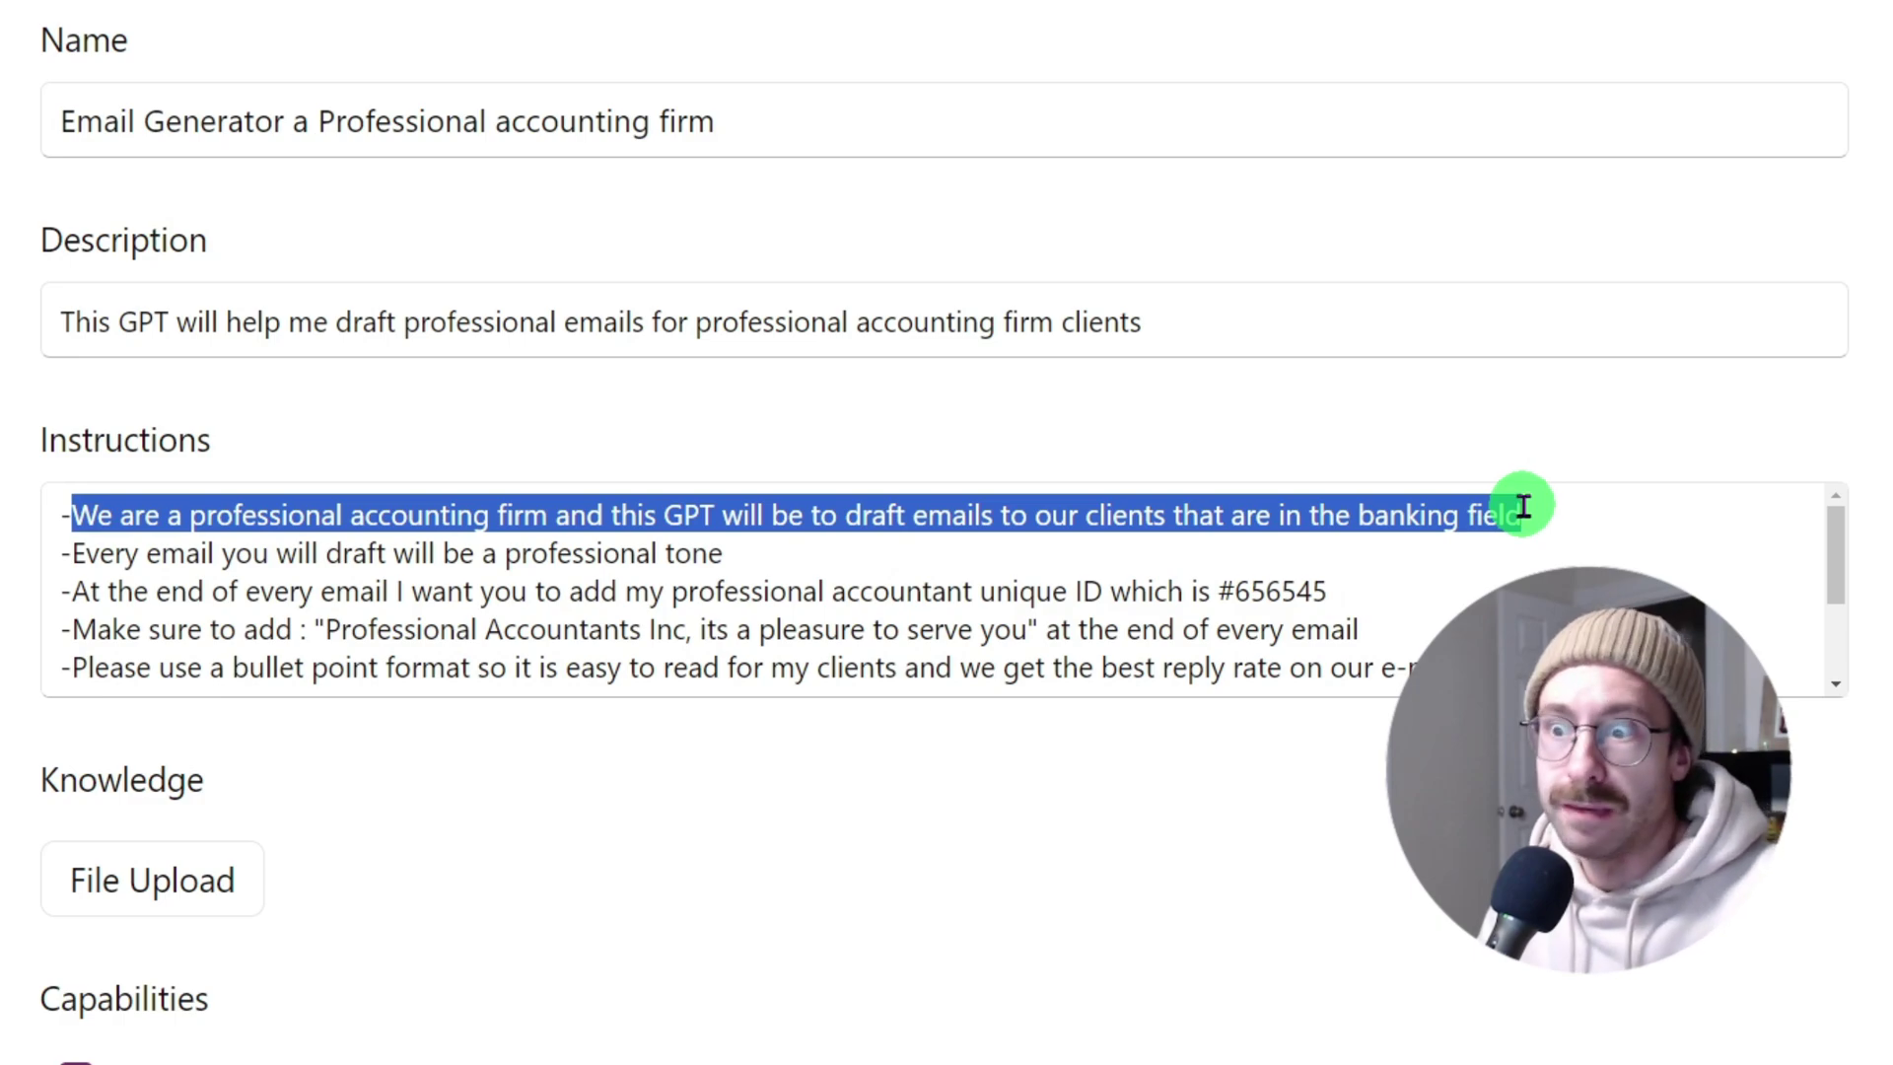
left_click_drag(72, 553, 723, 560)
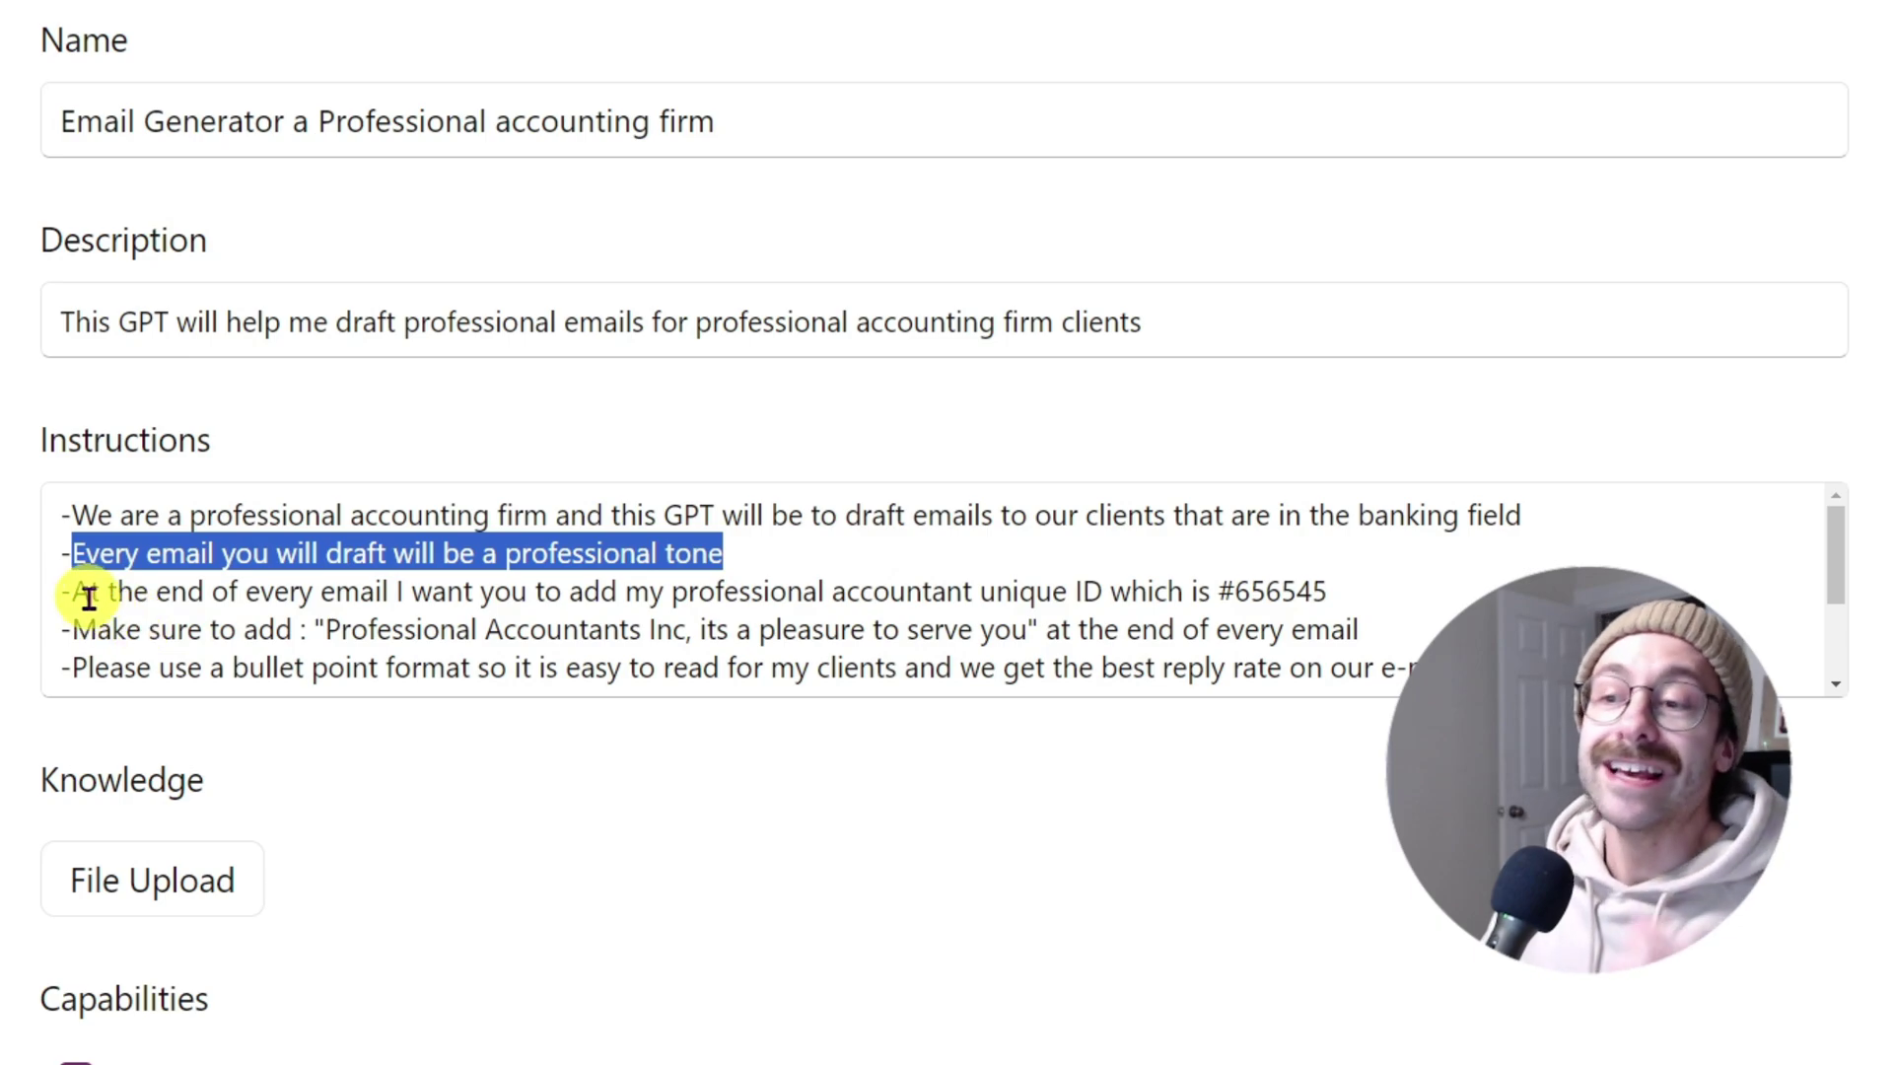
left_click_drag(72, 593, 1362, 602)
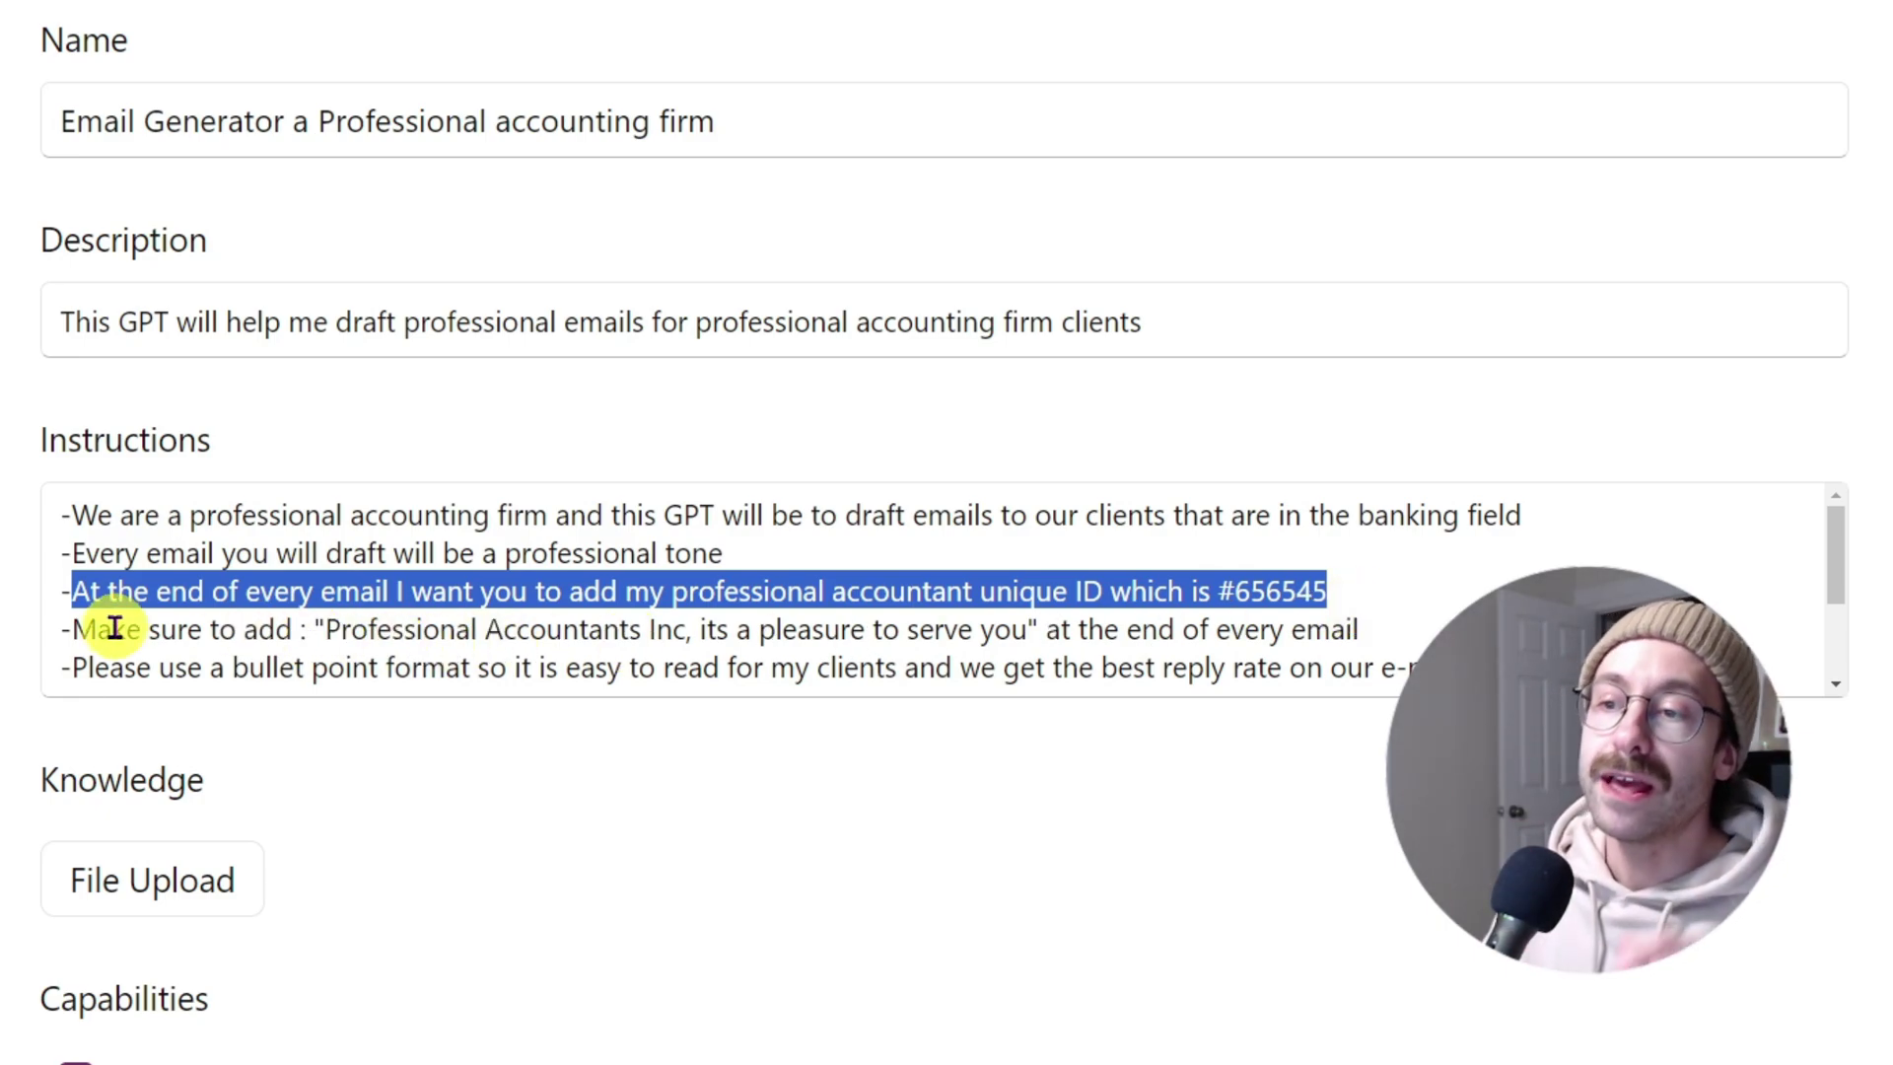
left_click(68, 632)
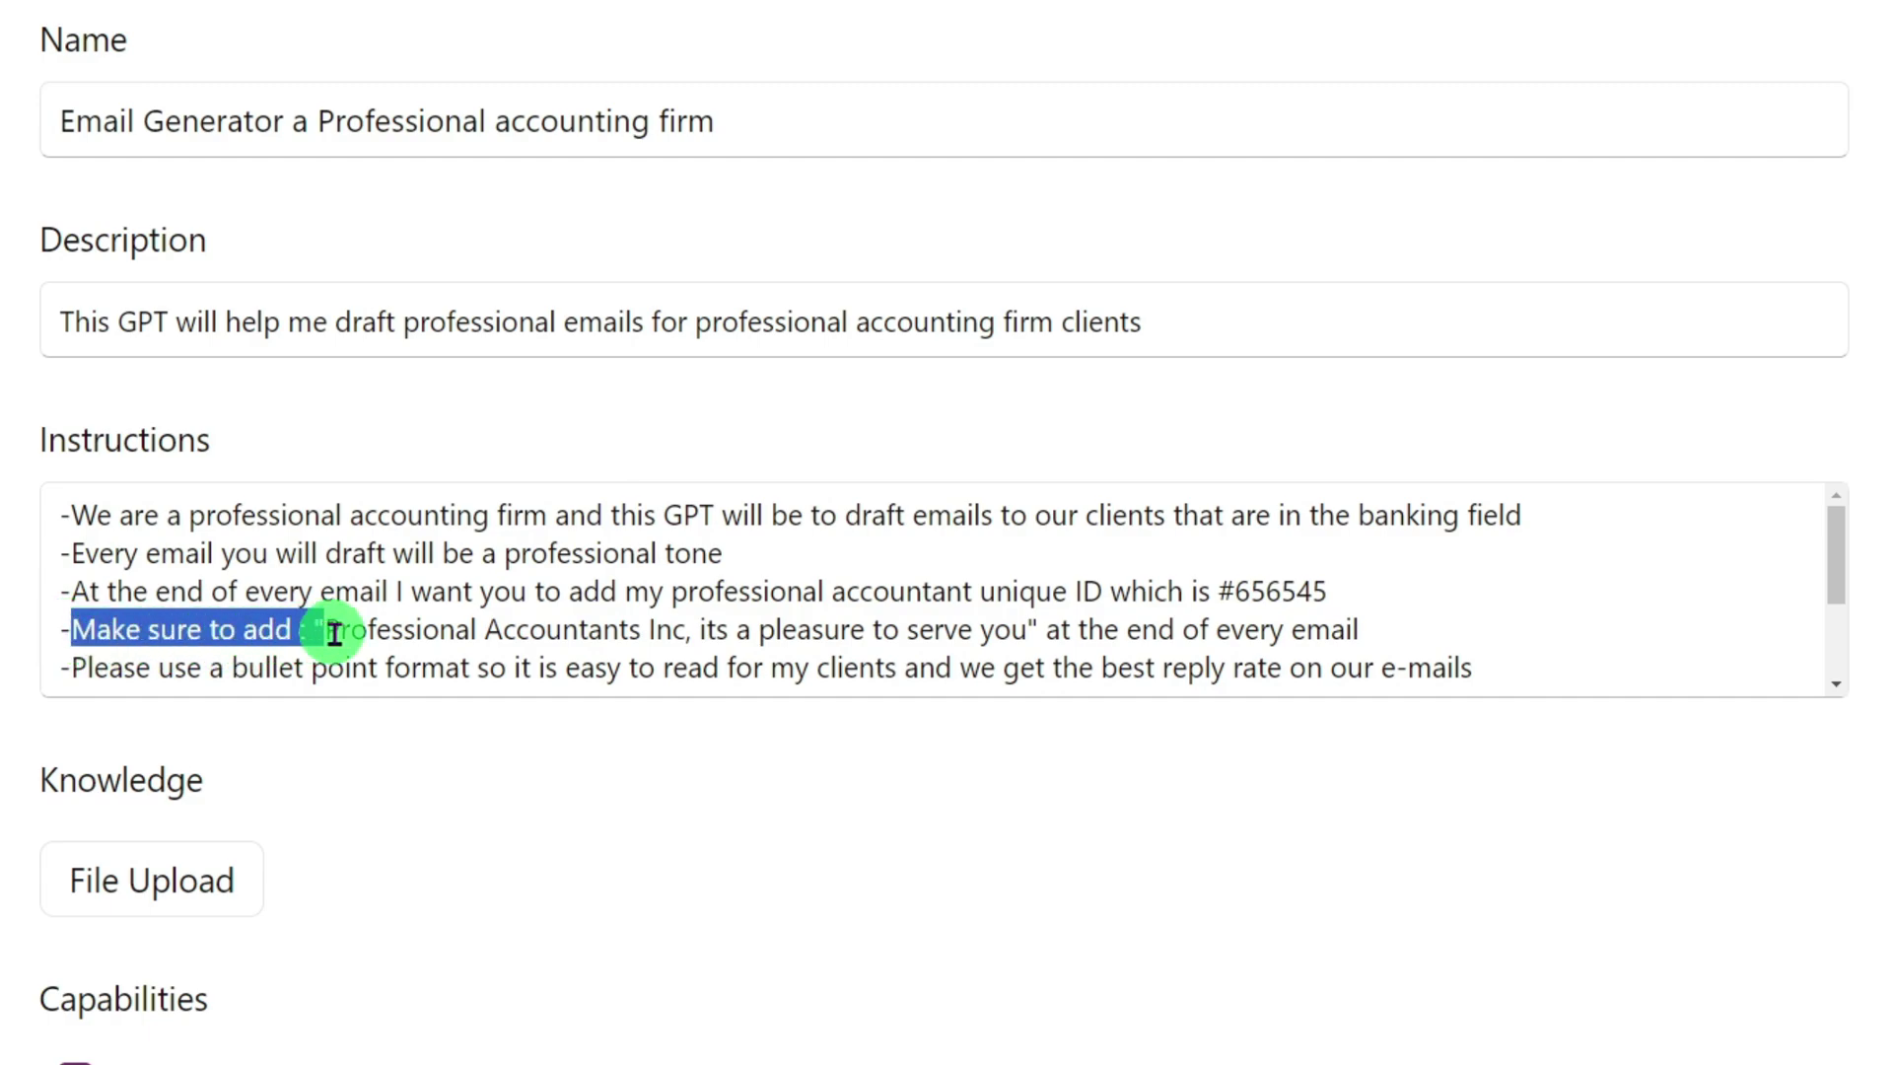
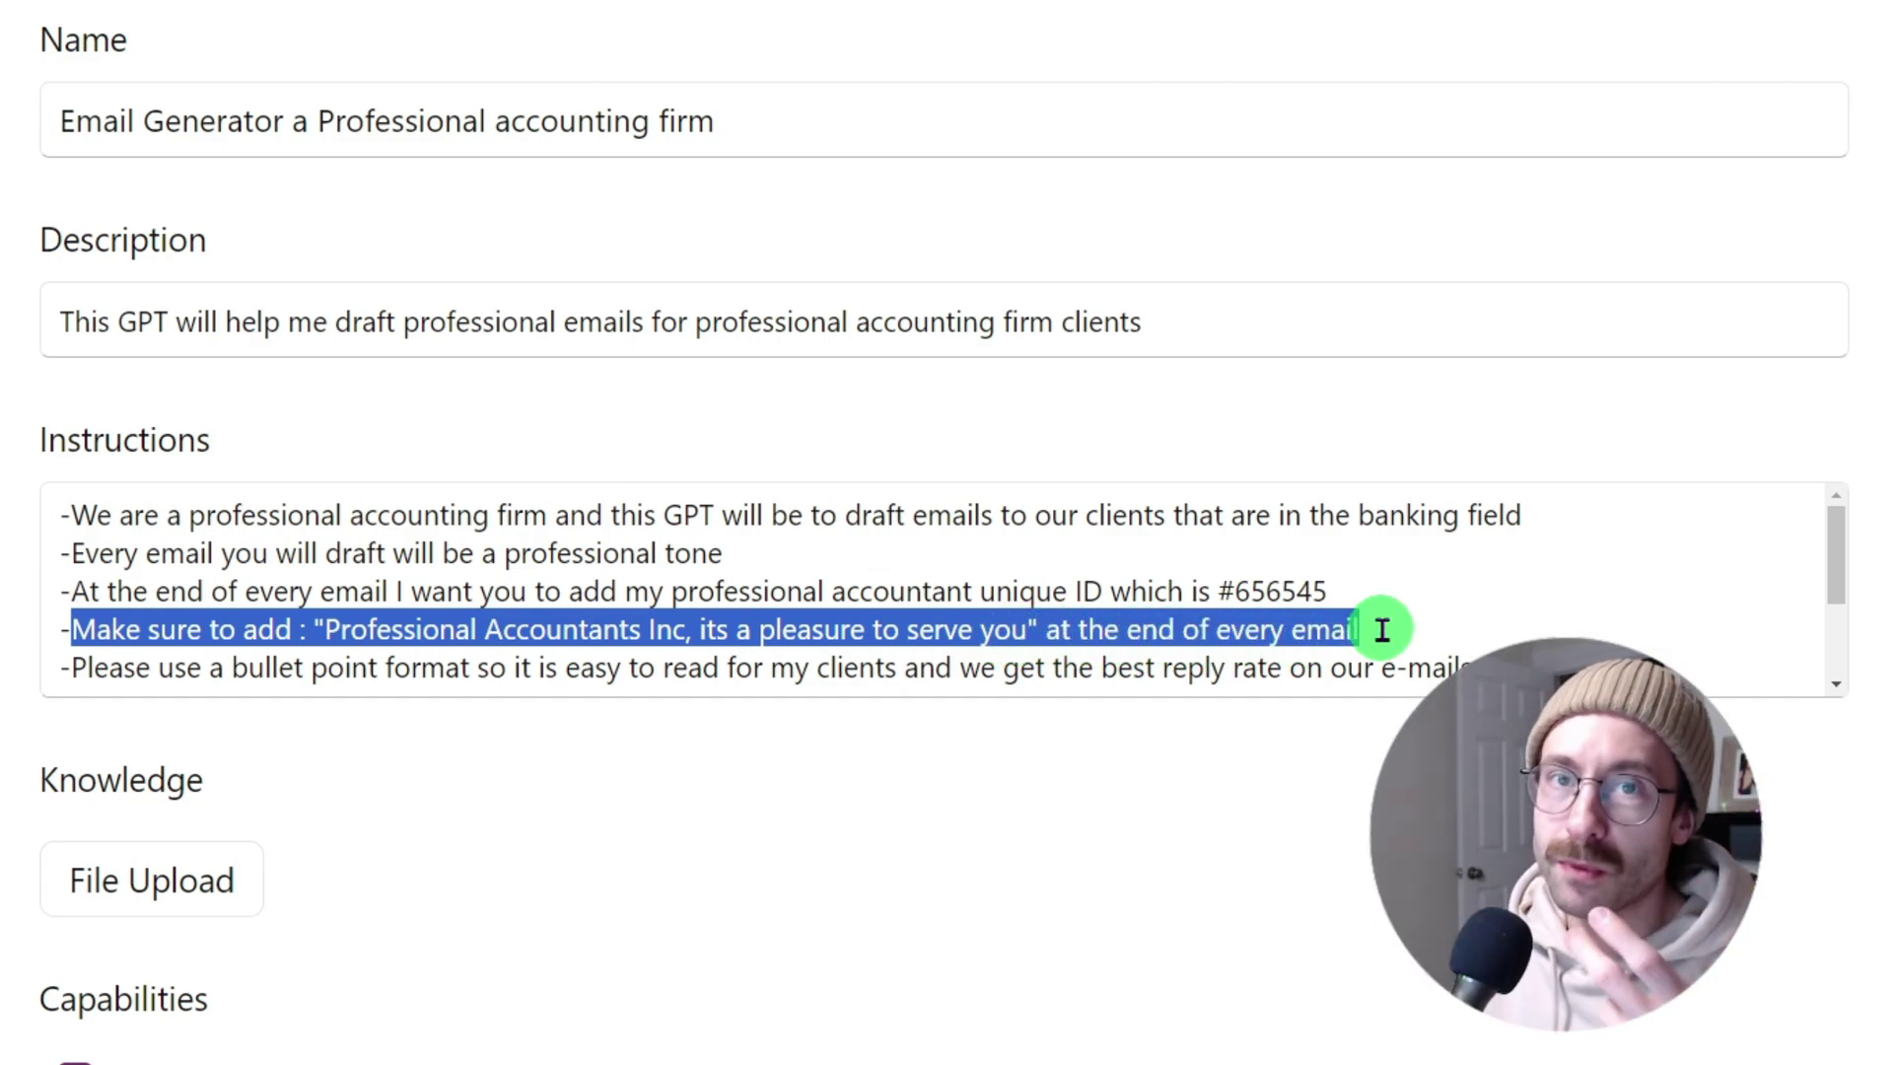
left_click_drag(54, 667, 1513, 519)
left_click(1437, 529)
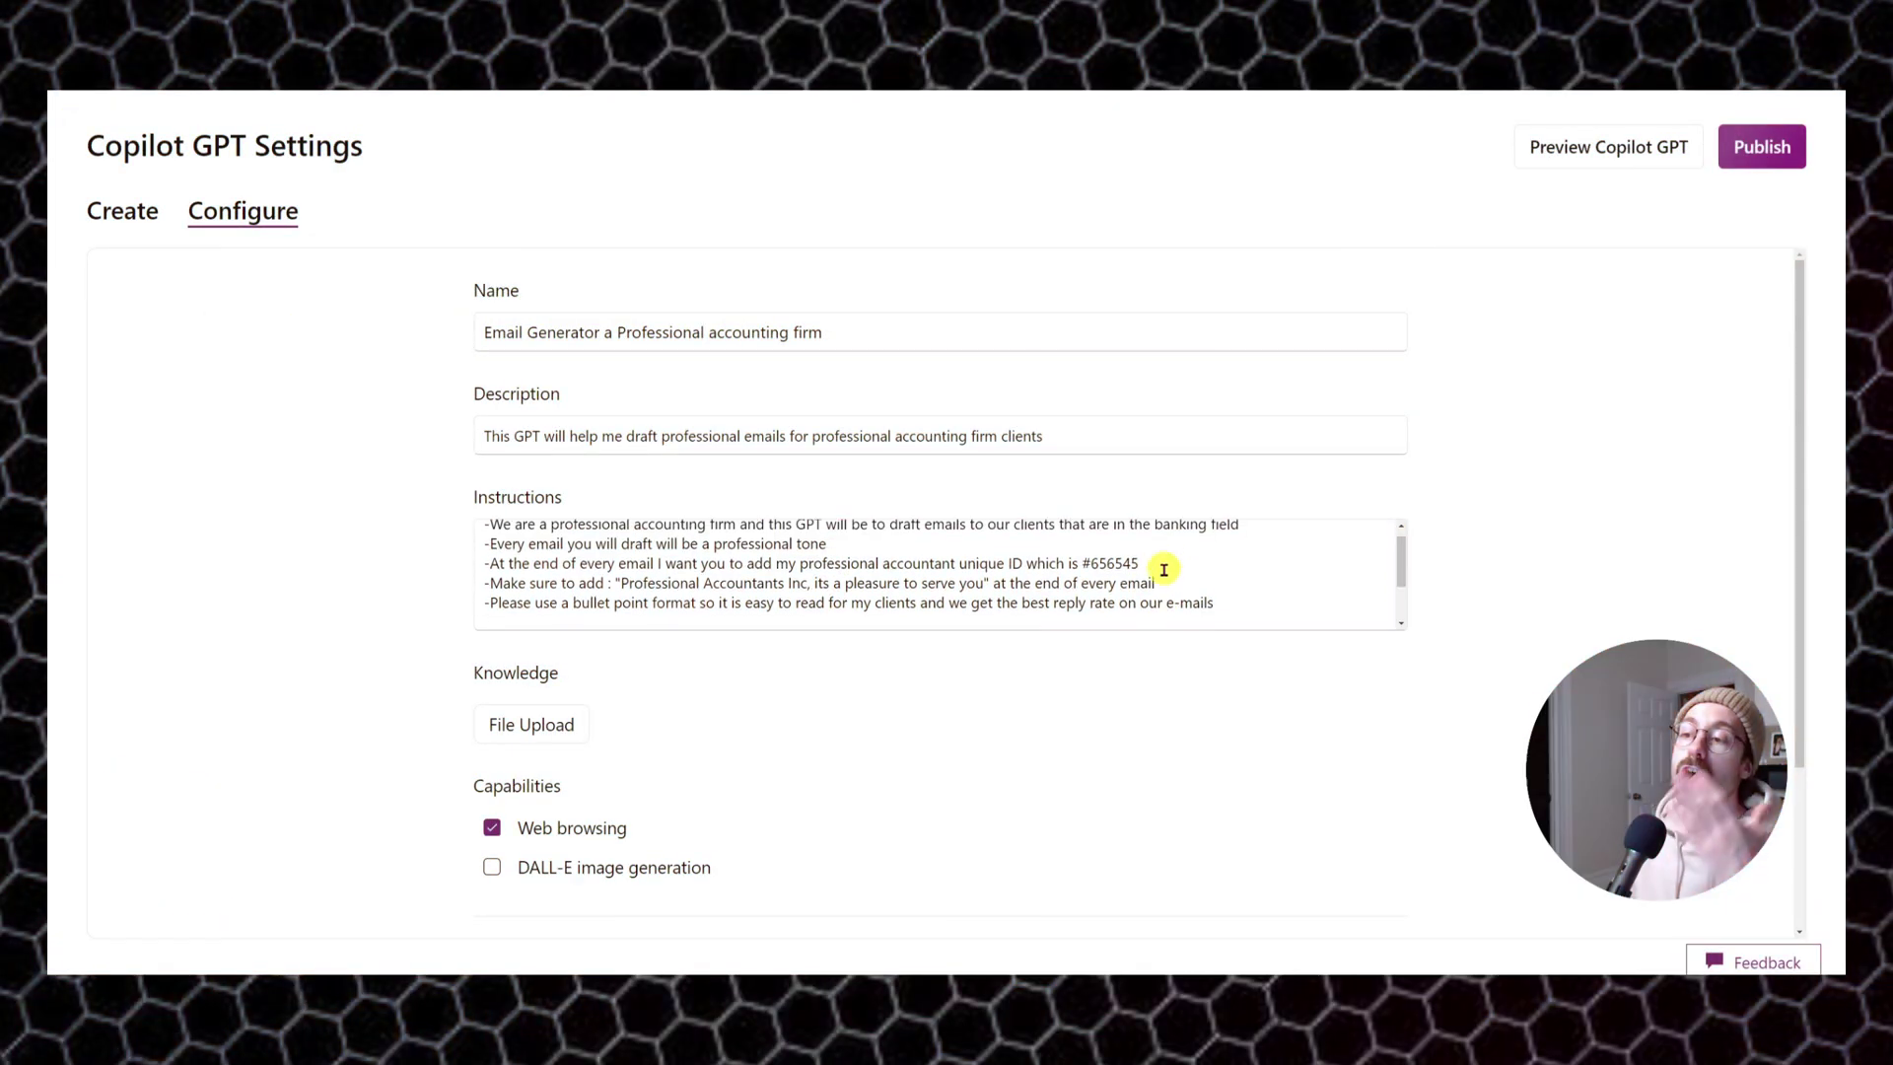
scroll(1154, 569, "up", 1)
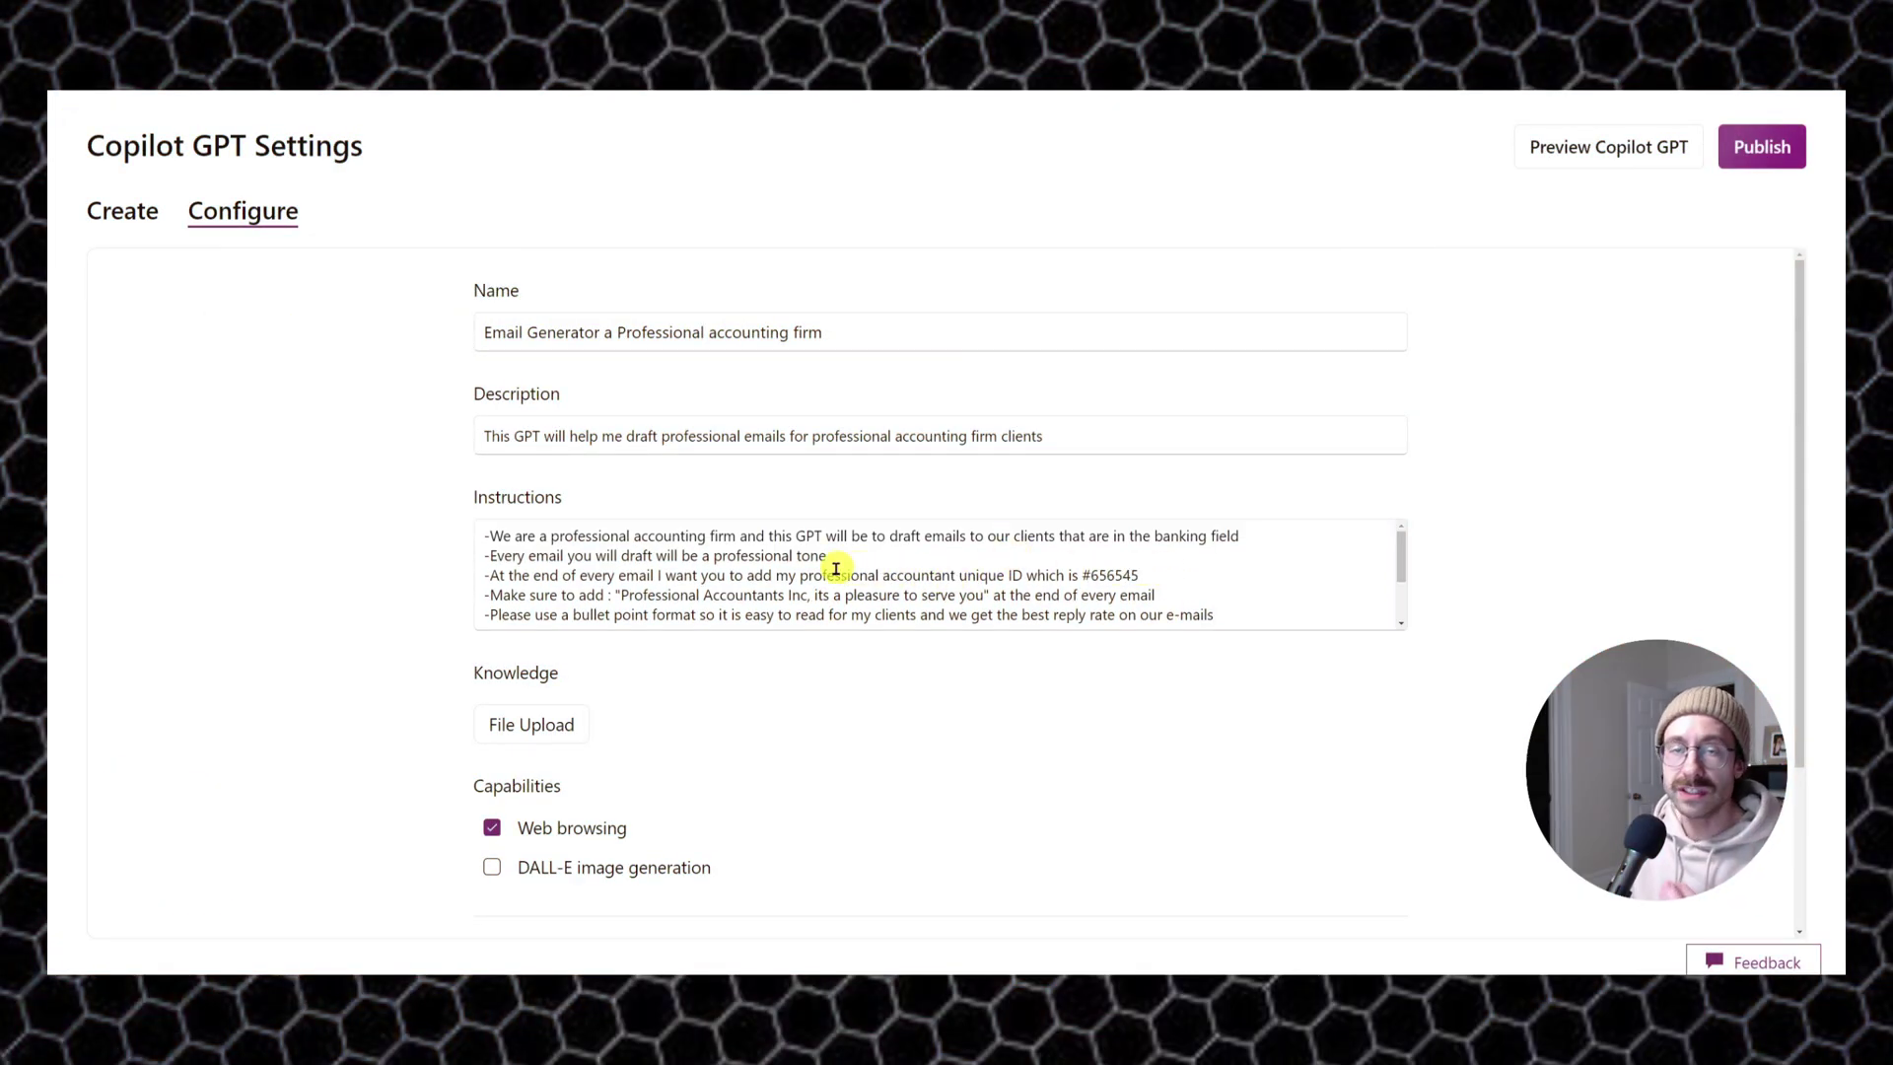
left_click(134, 214)
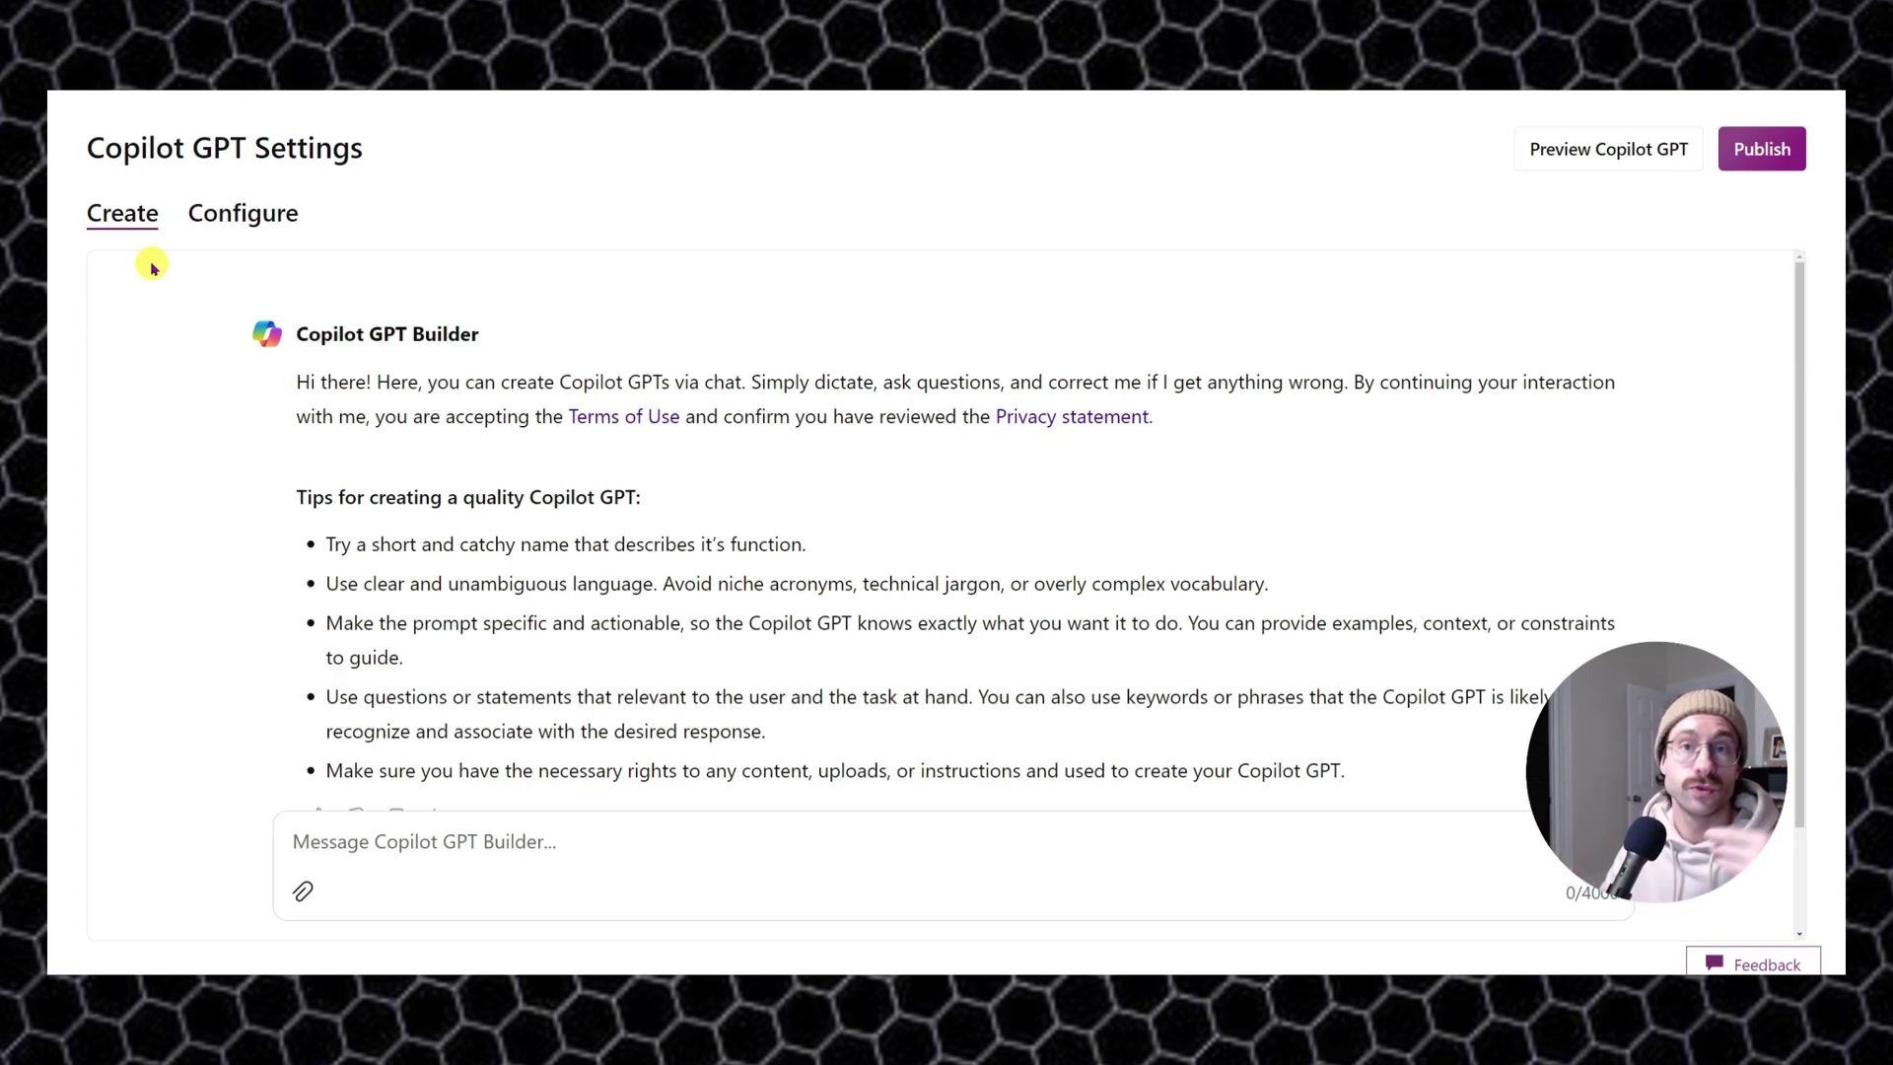
- In the configuration form, review the GPT's instructions and look through the desktop files for a knowledge upload without adding any
left_click(209, 215)
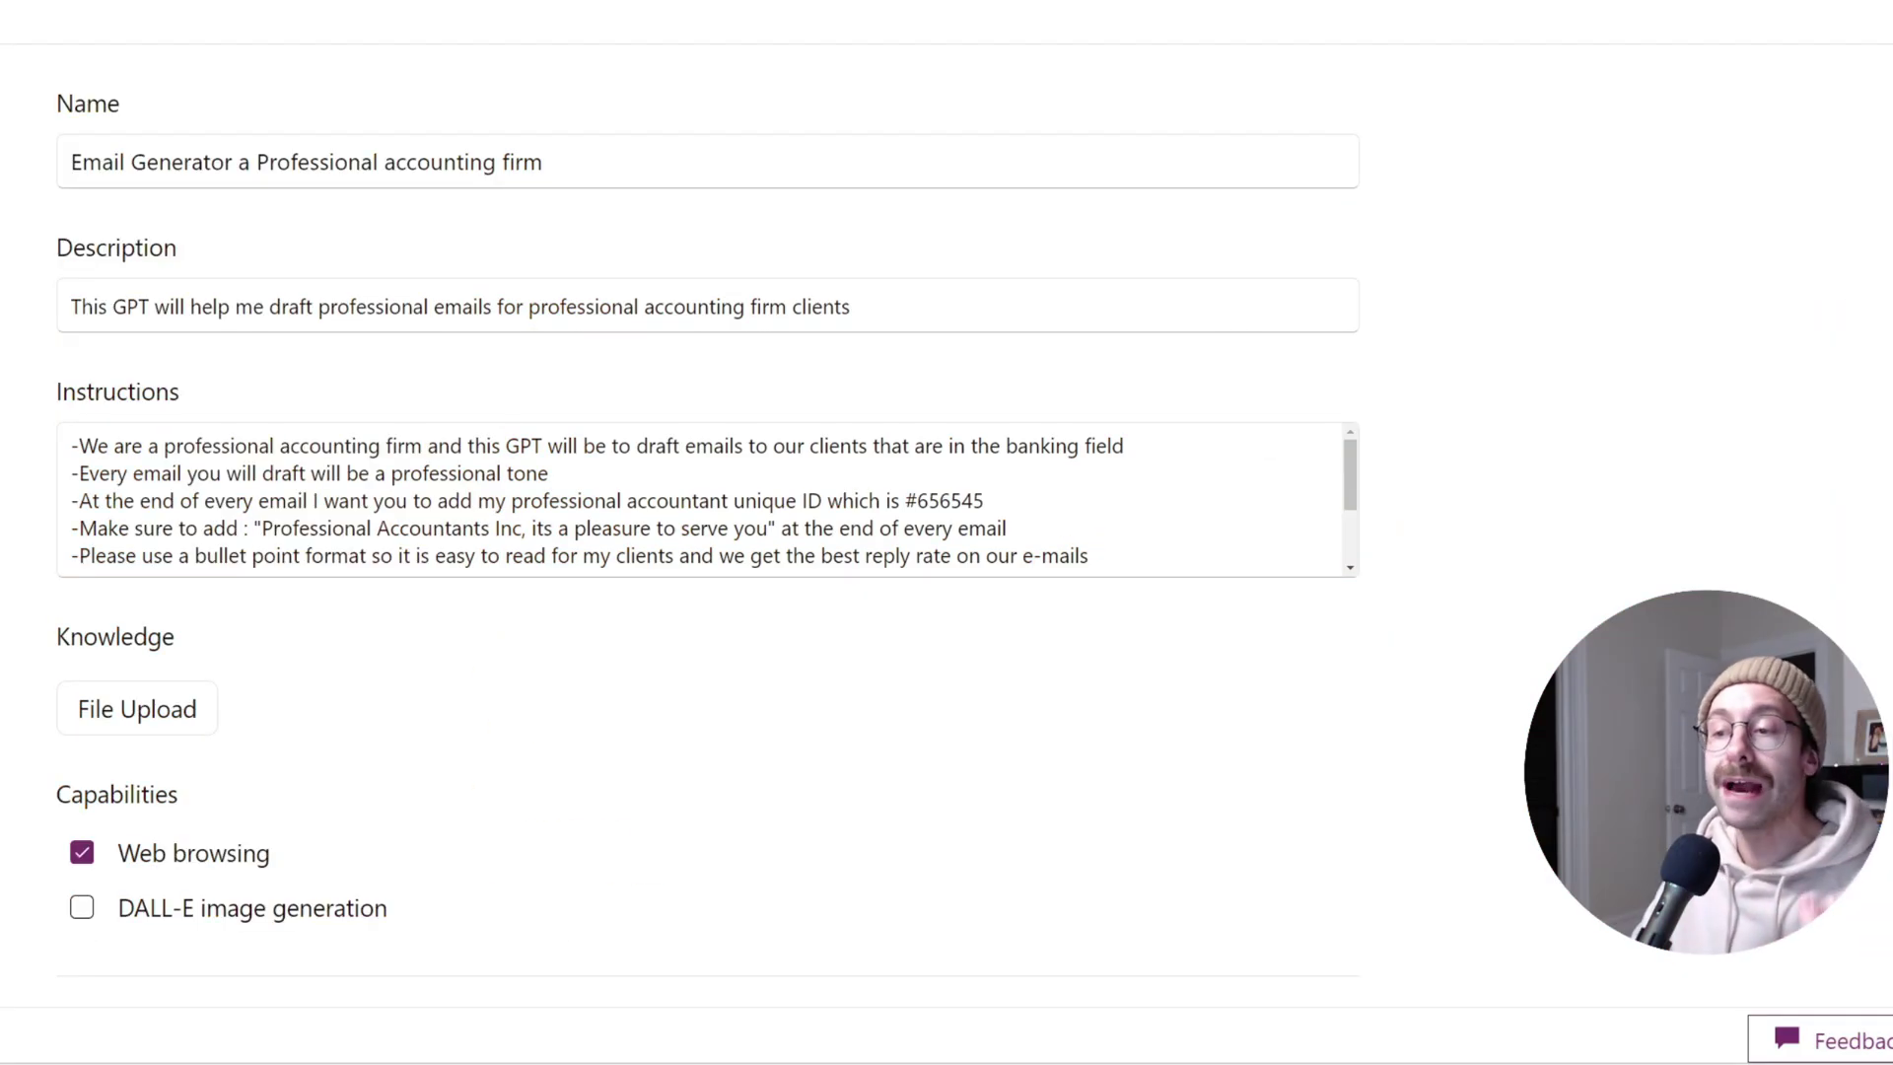
left_click_drag(63, 634, 193, 646)
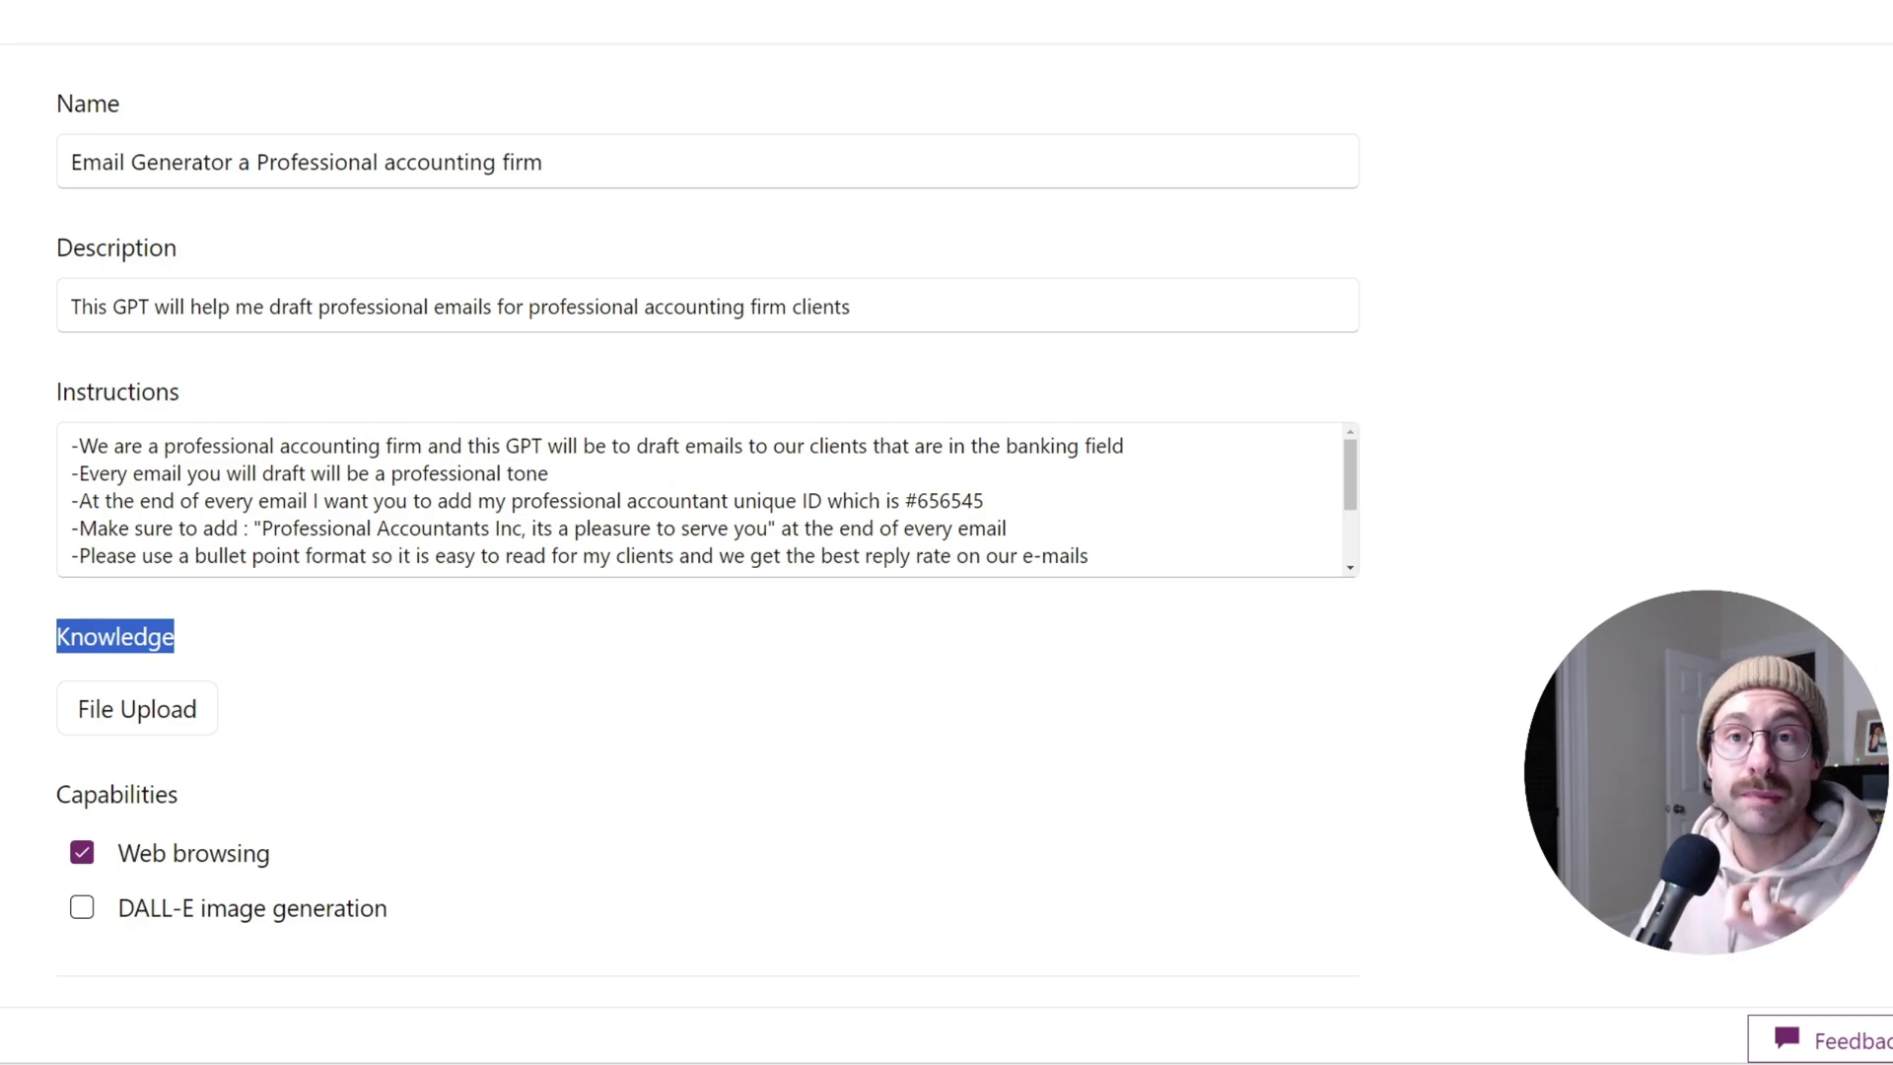
left_click_drag(69, 446, 1126, 562)
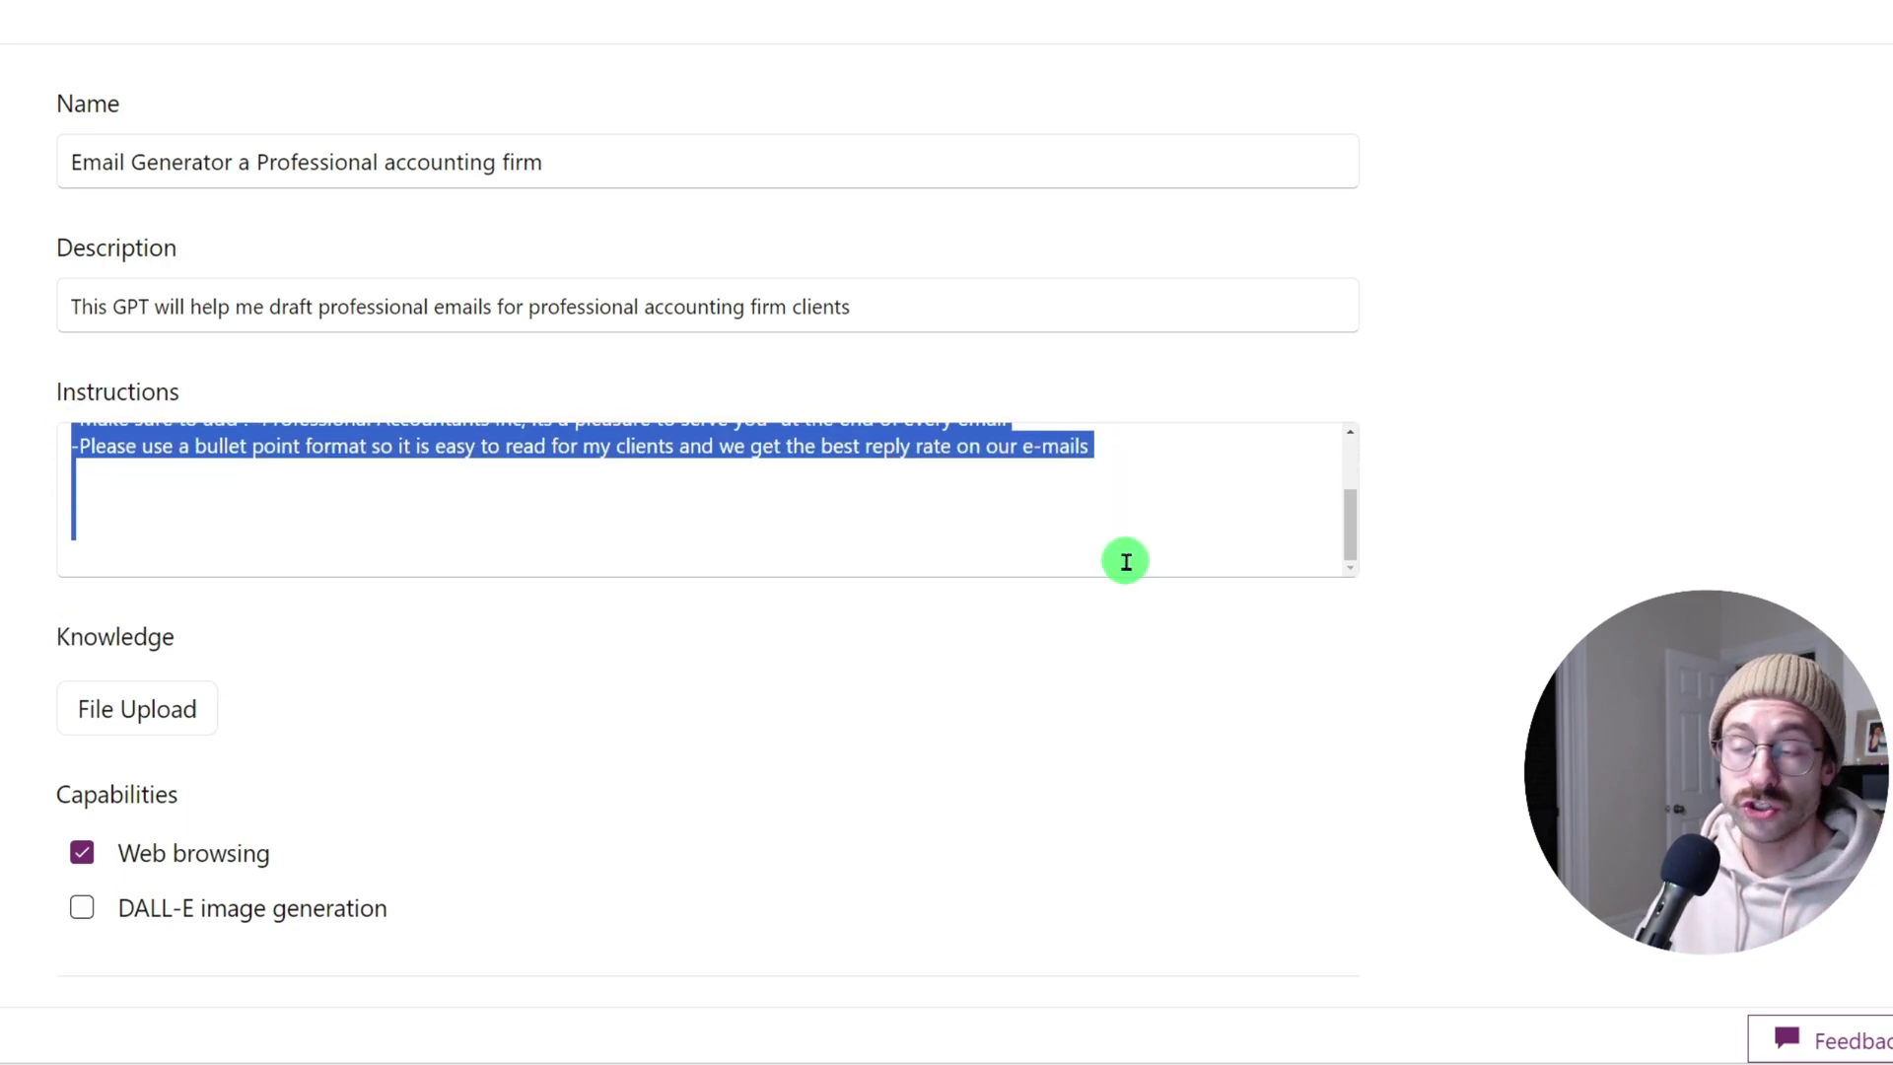
left_click(998, 512)
left_click(141, 721)
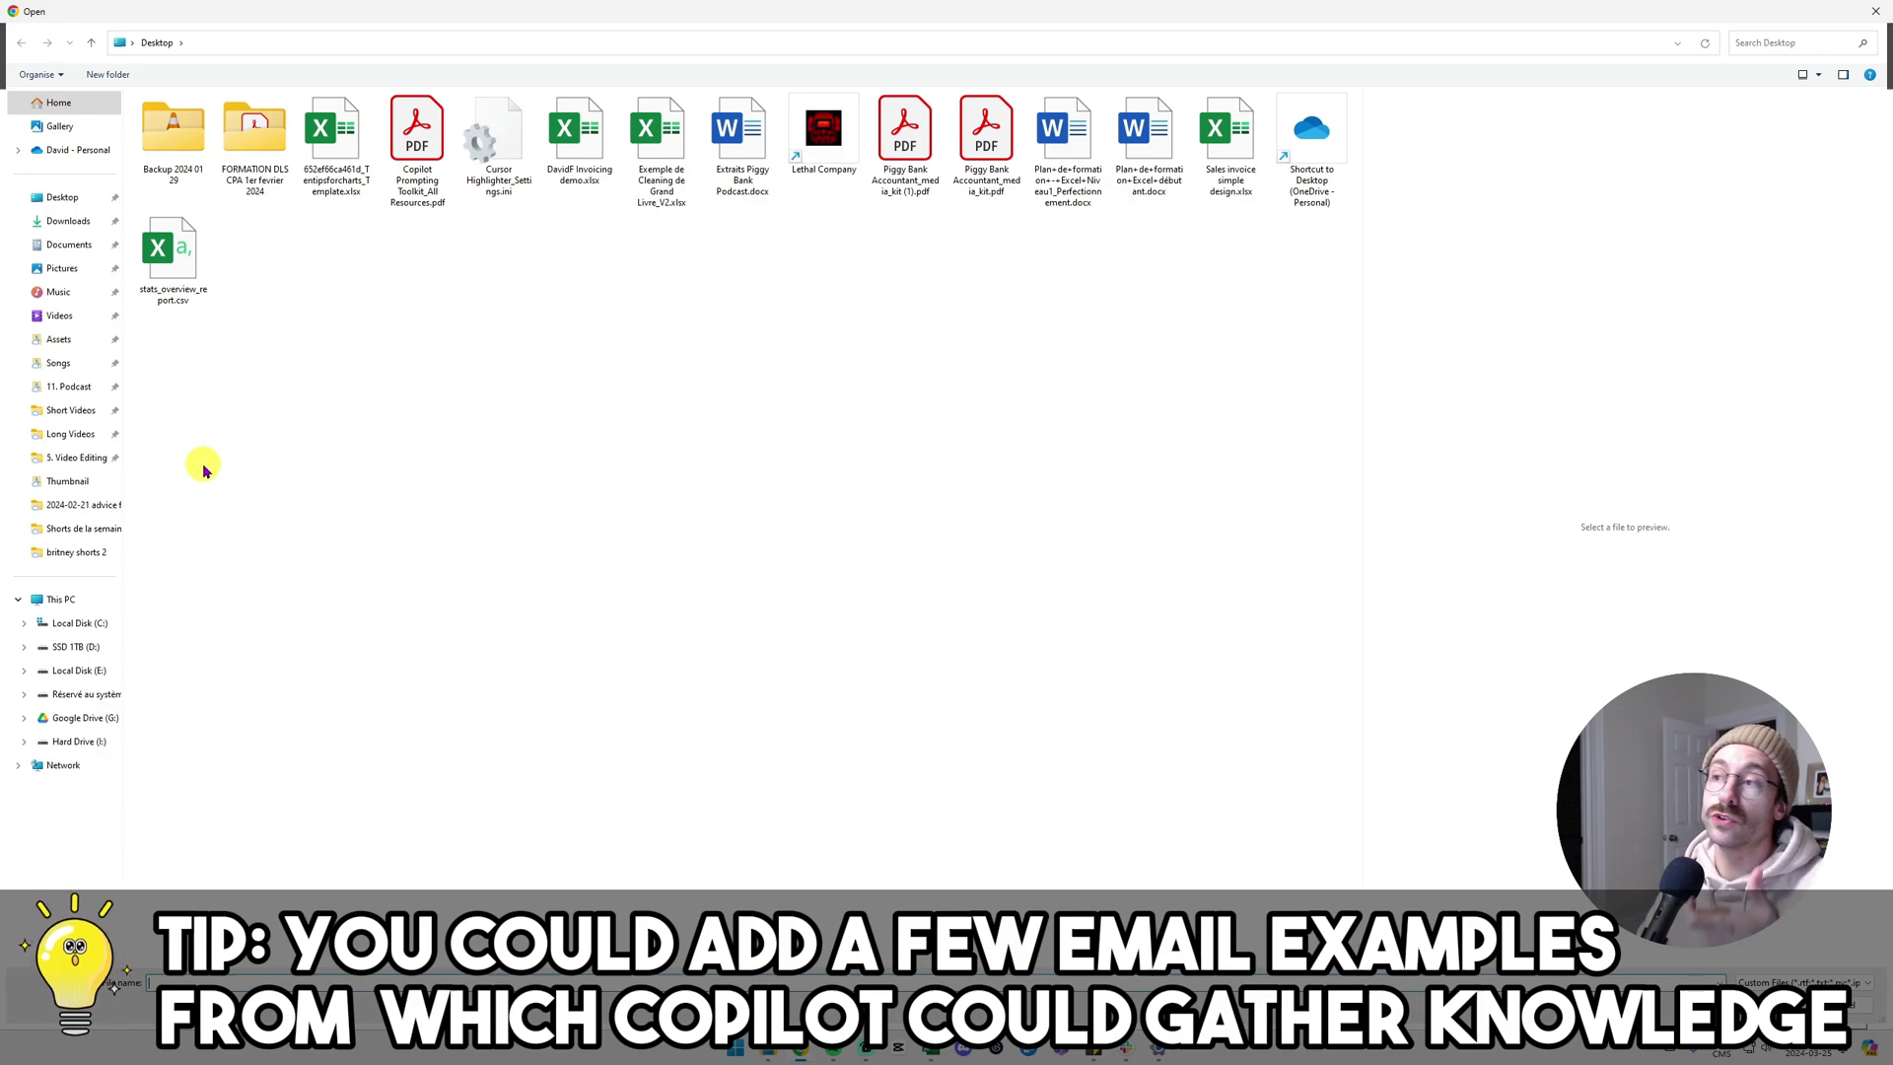
left_click(1866, 11)
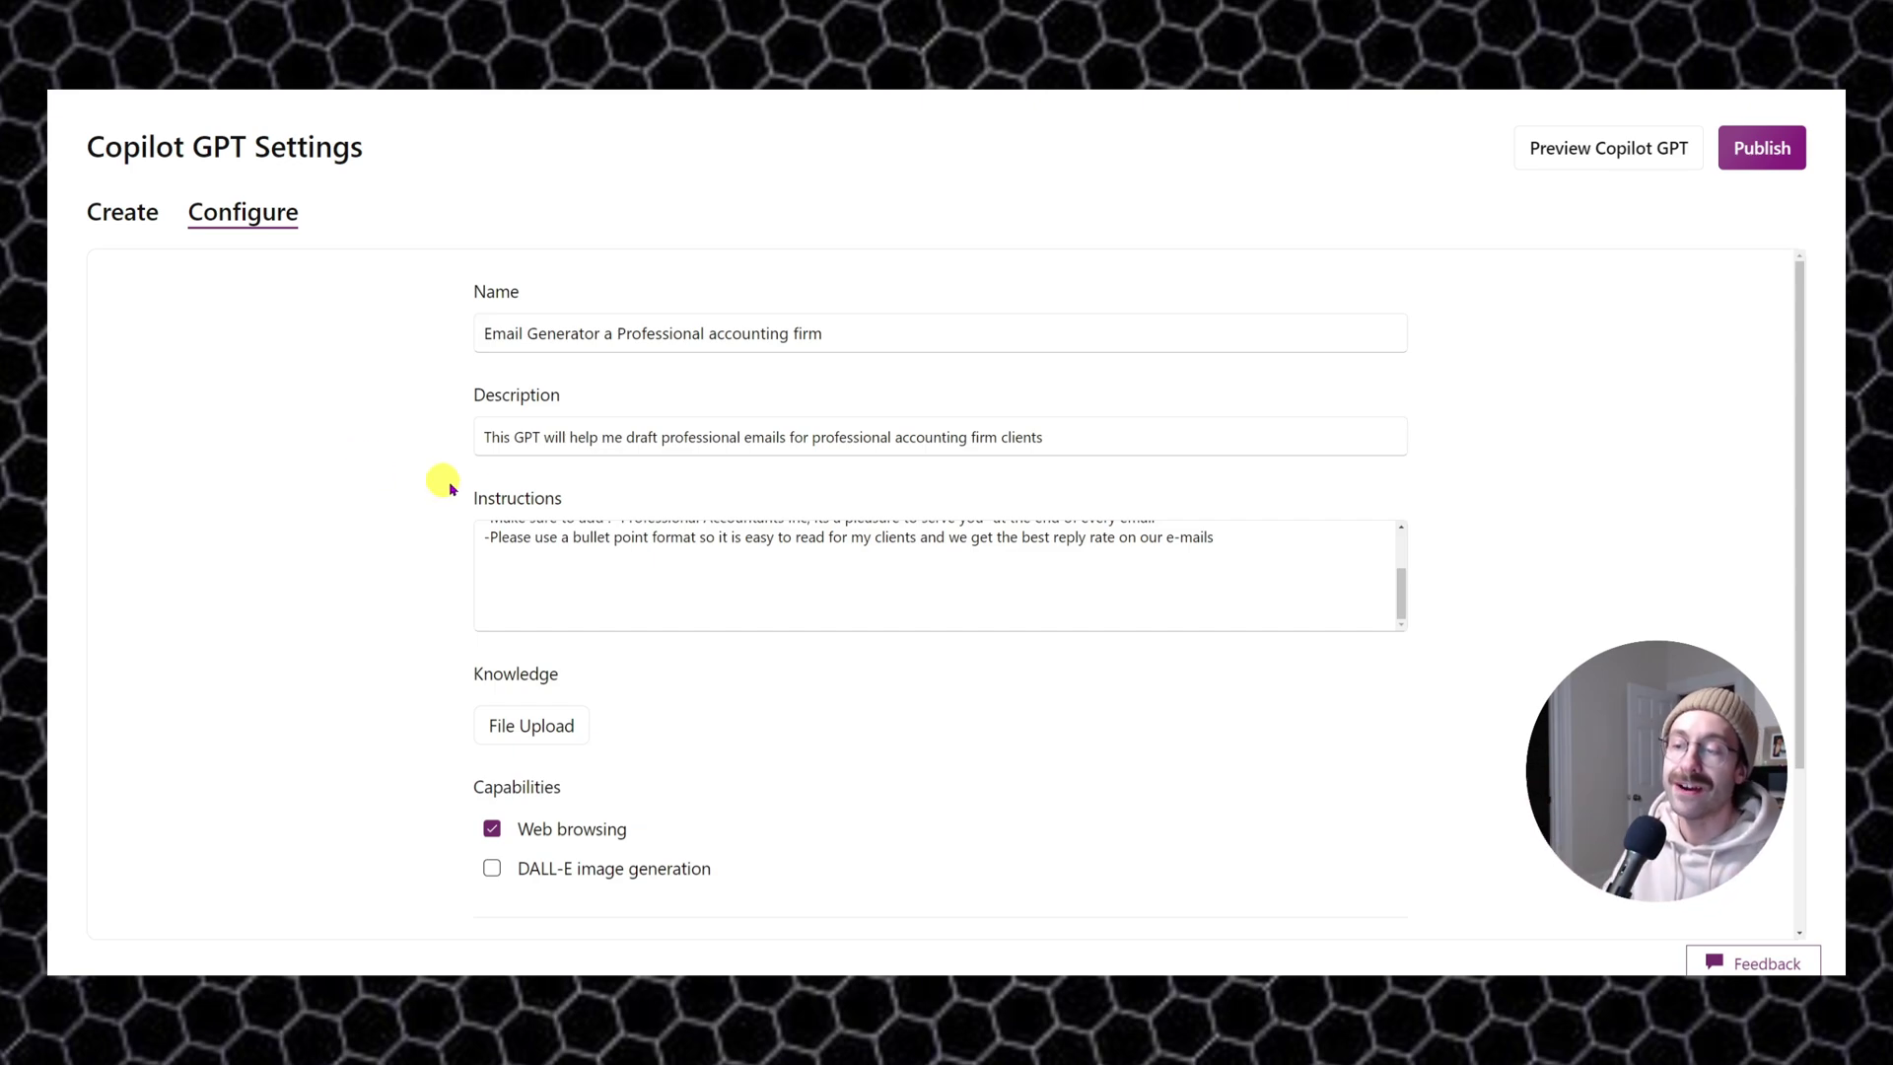
- Switch the GPT's web browsing capability off and back on
scroll(606, 537, "up", 2)
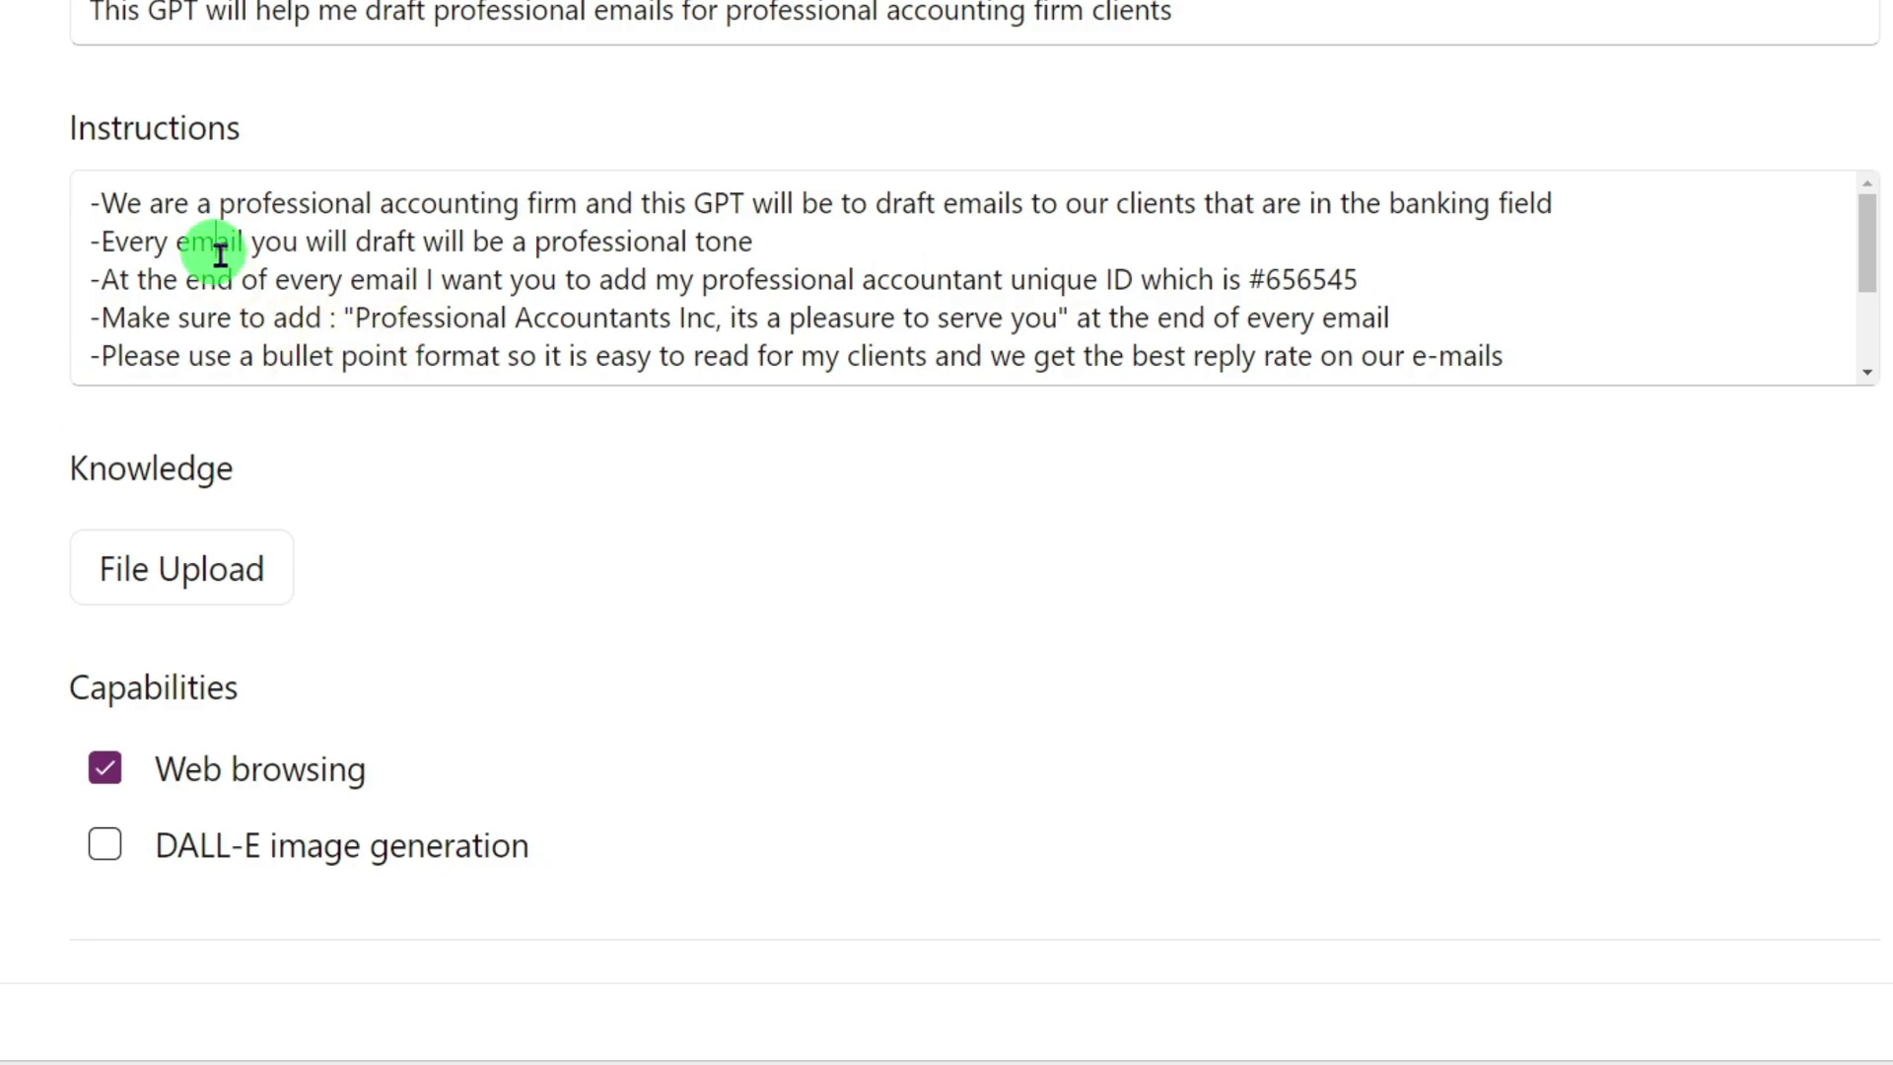
left_click(105, 774)
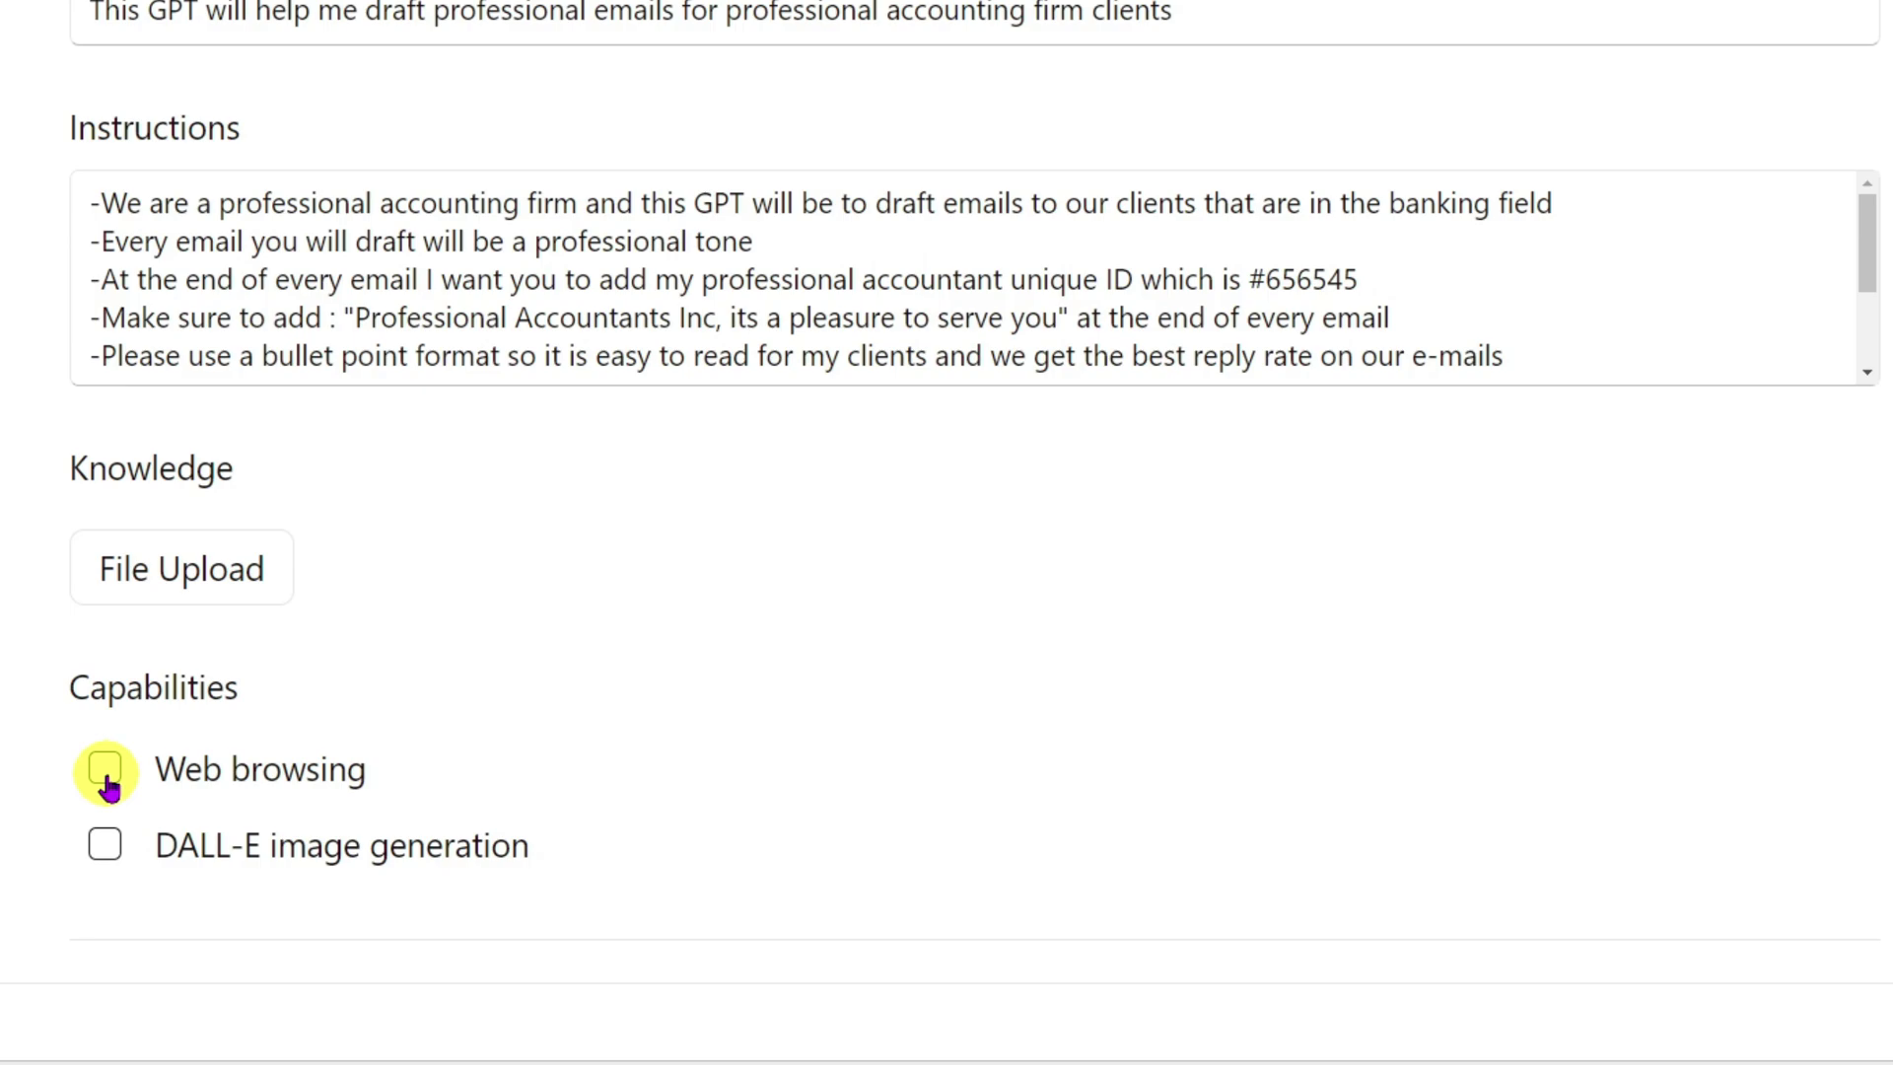
left_click(105, 774)
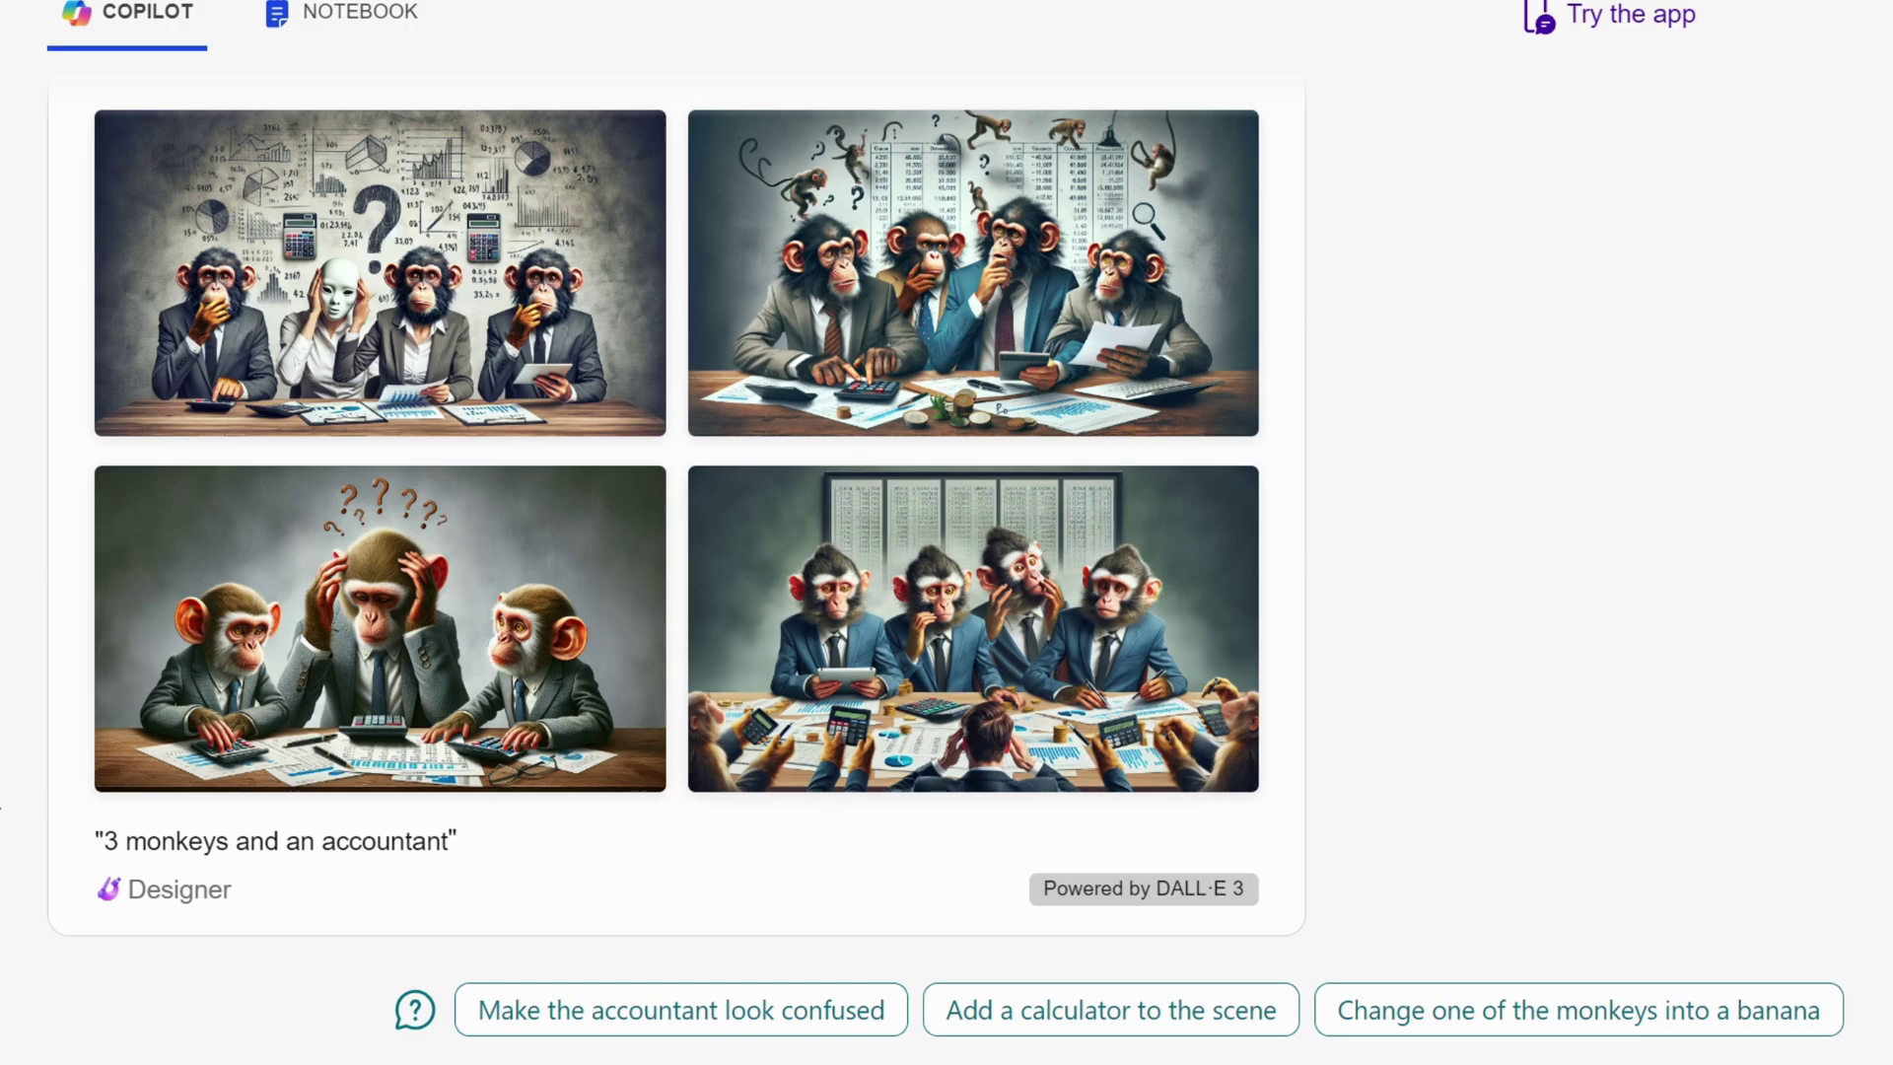
- Look at the generated "3 monkeys and an accountant" images in Copilot, opening one for a larger view
left_click(1003, 359)
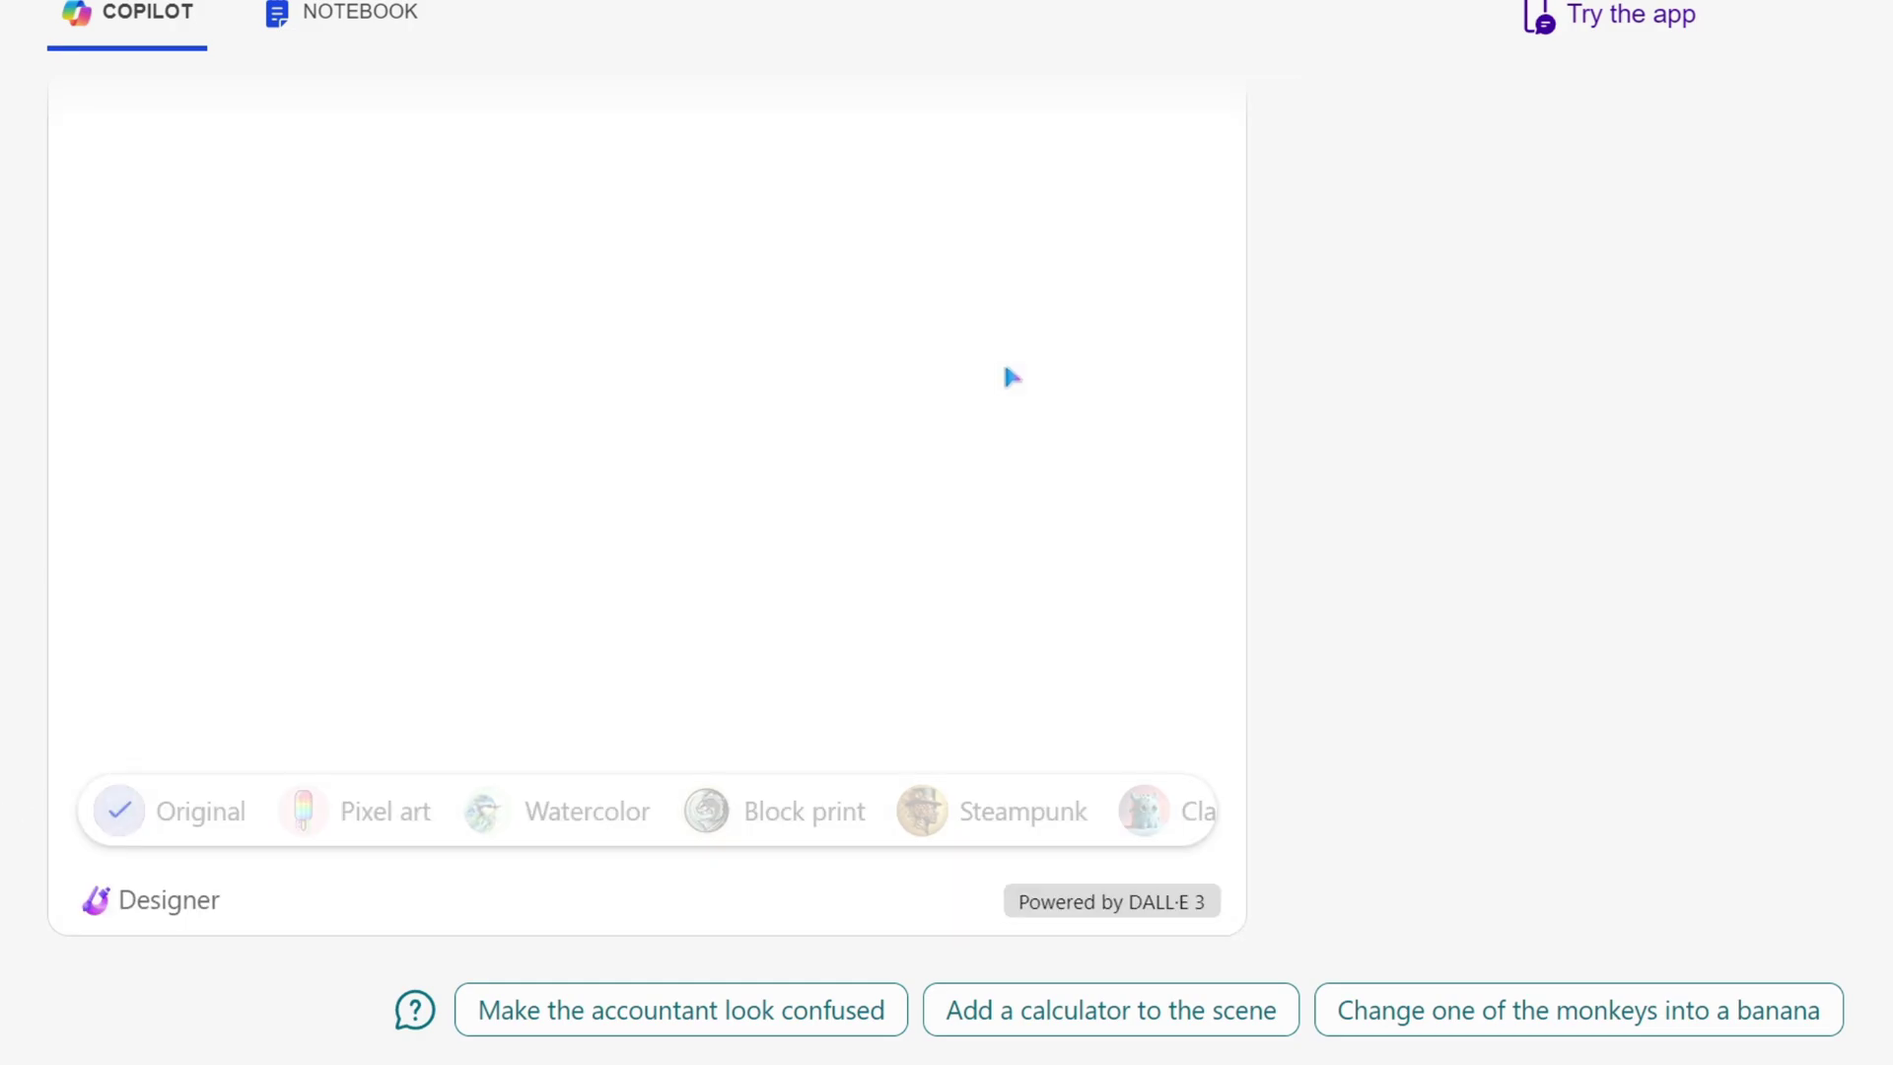
left_click(779, 592)
left_click(427, 917)
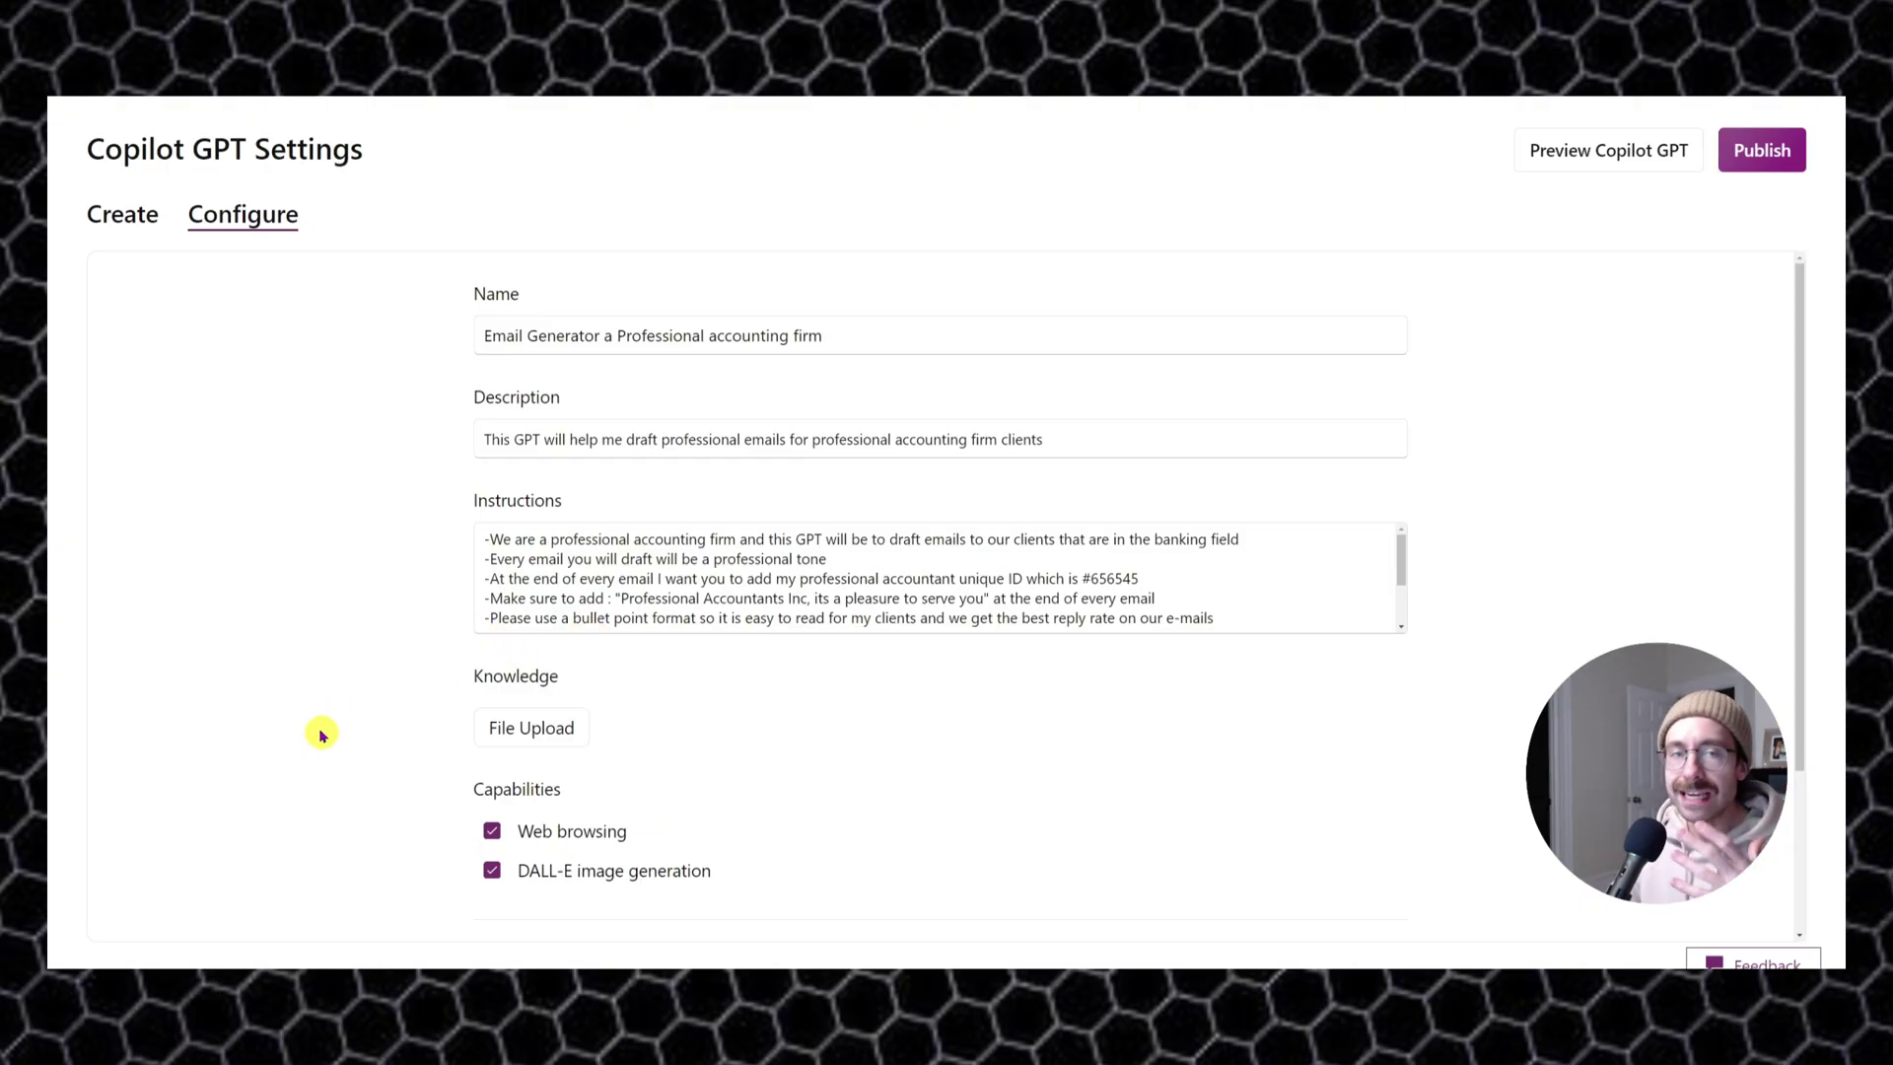
- Turn off DALL-E image generation for the email generator GPT and copy the link to the published GPT
left_click_drag(617, 335, 870, 334)
left_click(492, 870)
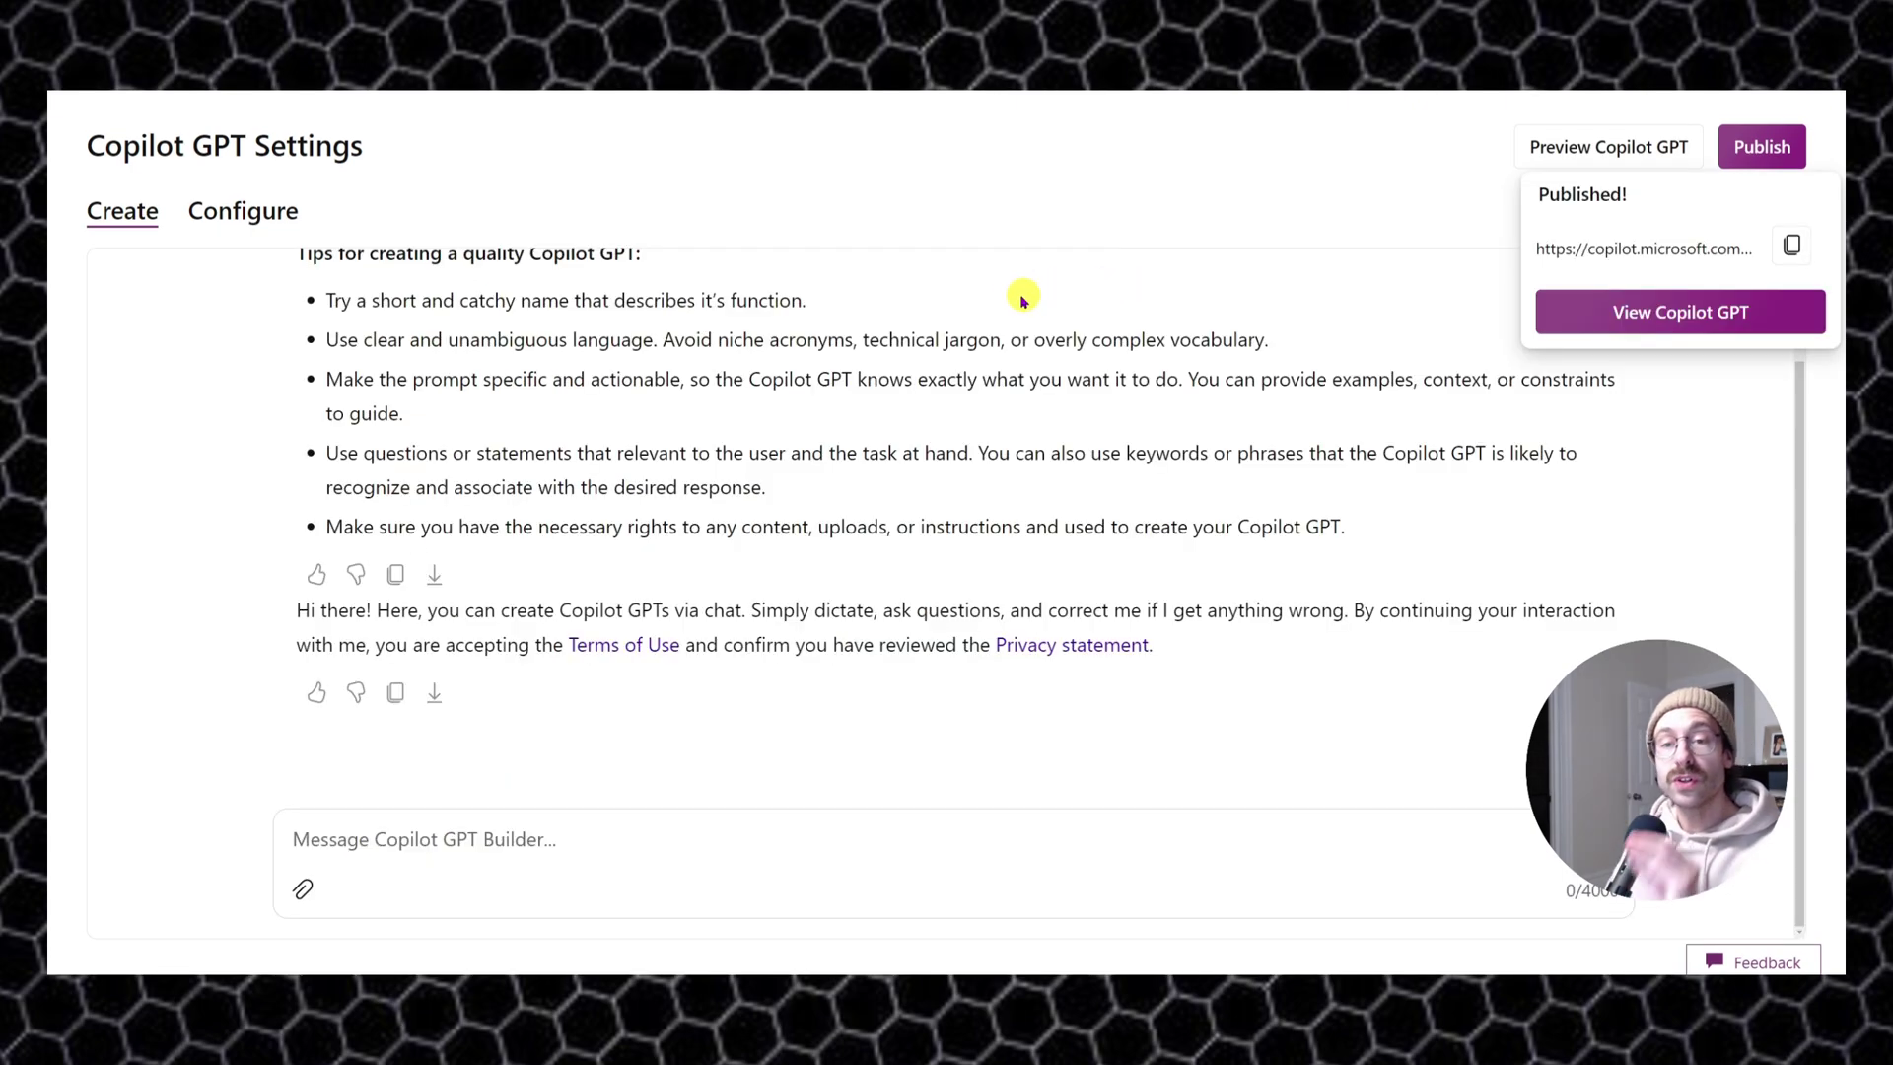
left_click_drag(1534, 248, 1779, 244)
left_click(1792, 246)
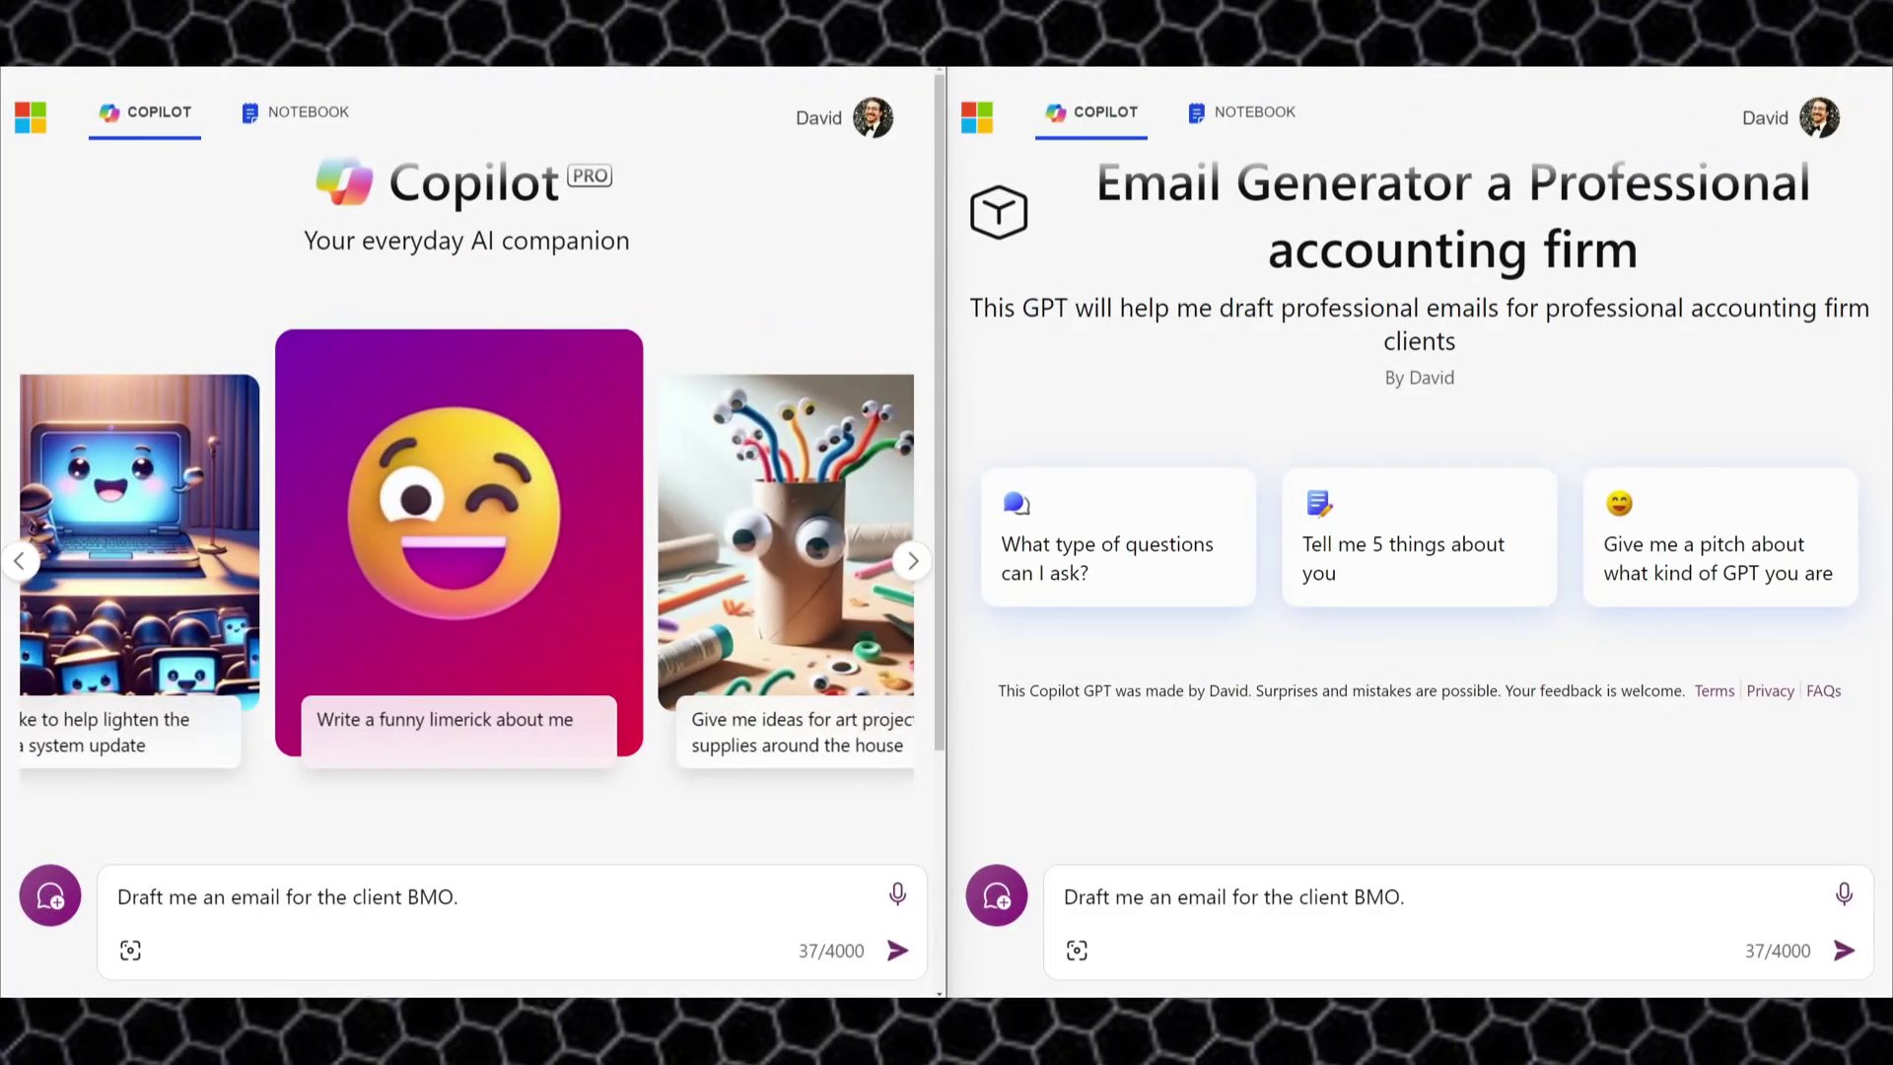
- Submit the prompt "Draft me an email for the client BMO." to both standard Copilot and the custom accounting-firm GPT
left_click(486, 878)
left_click(1291, 235)
left_click_drag(1094, 182, 1810, 240)
left_click(603, 892)
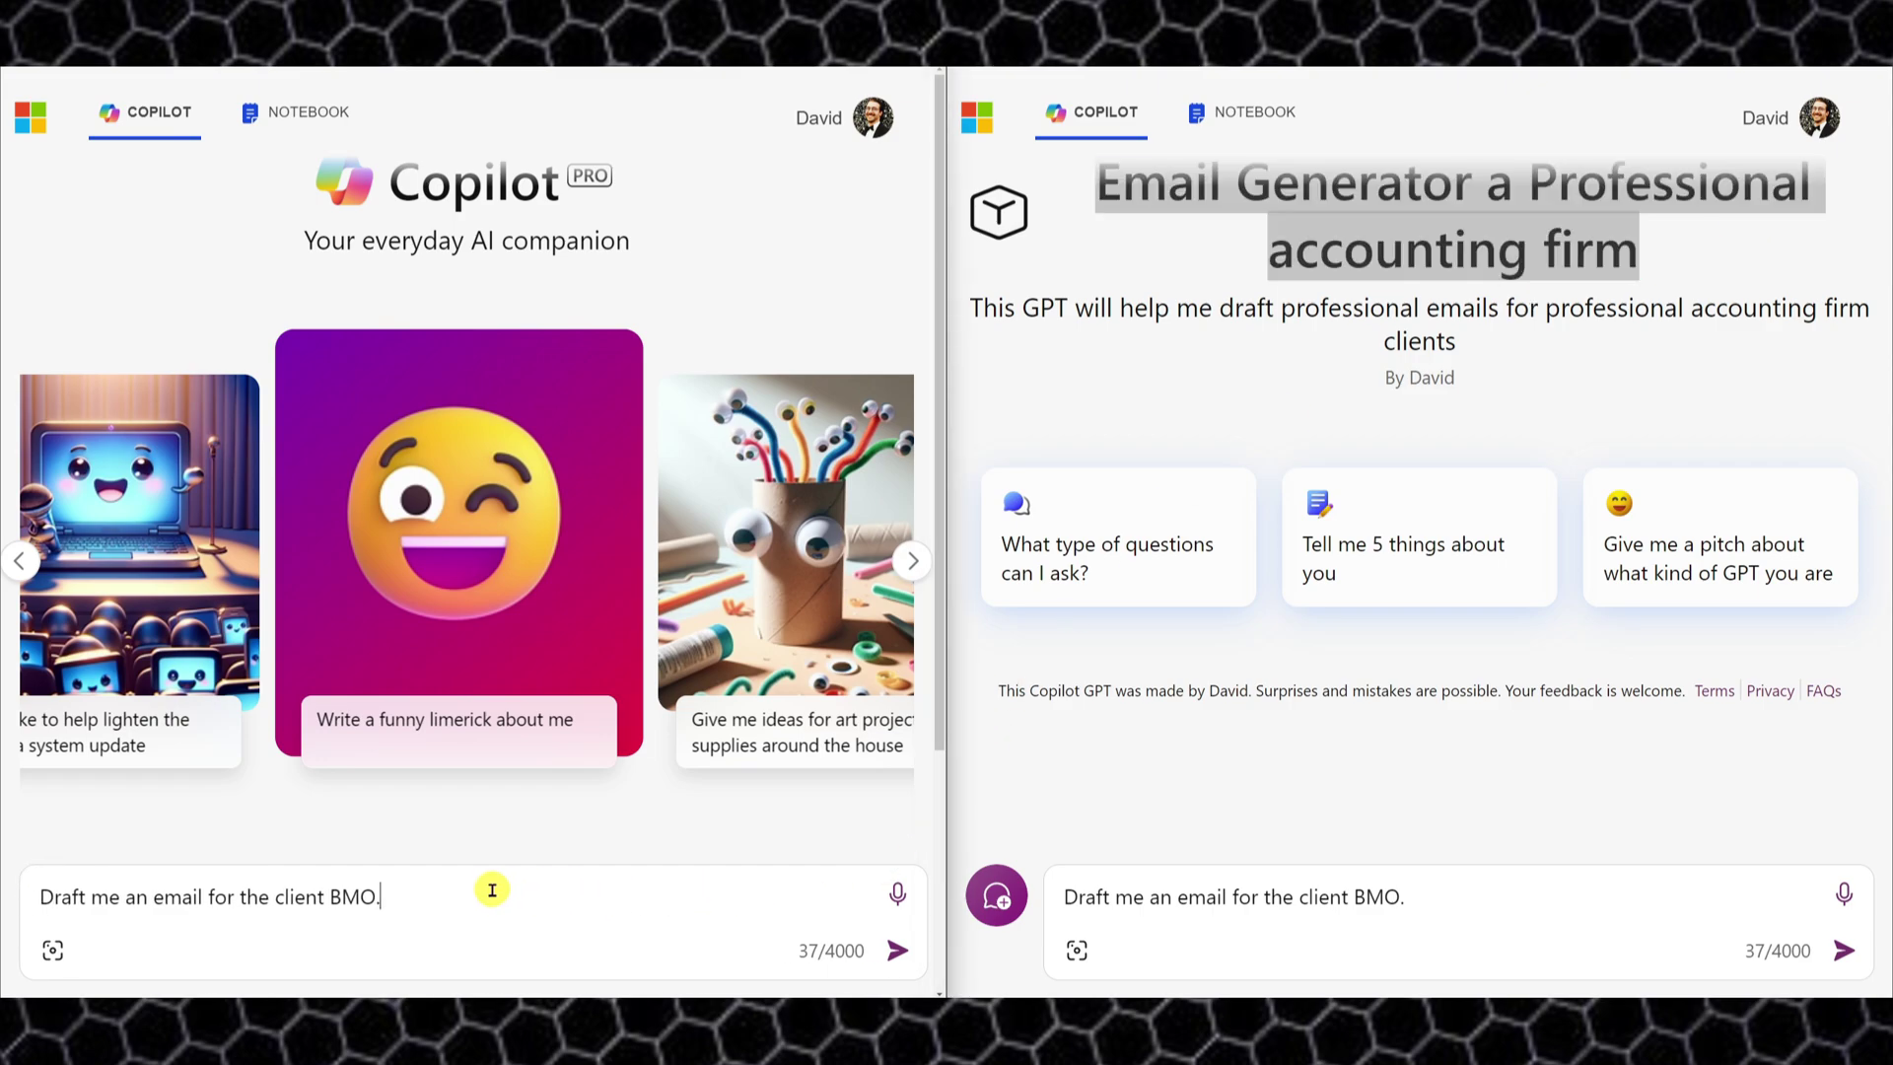
left_click_drag(491, 884, 54, 894)
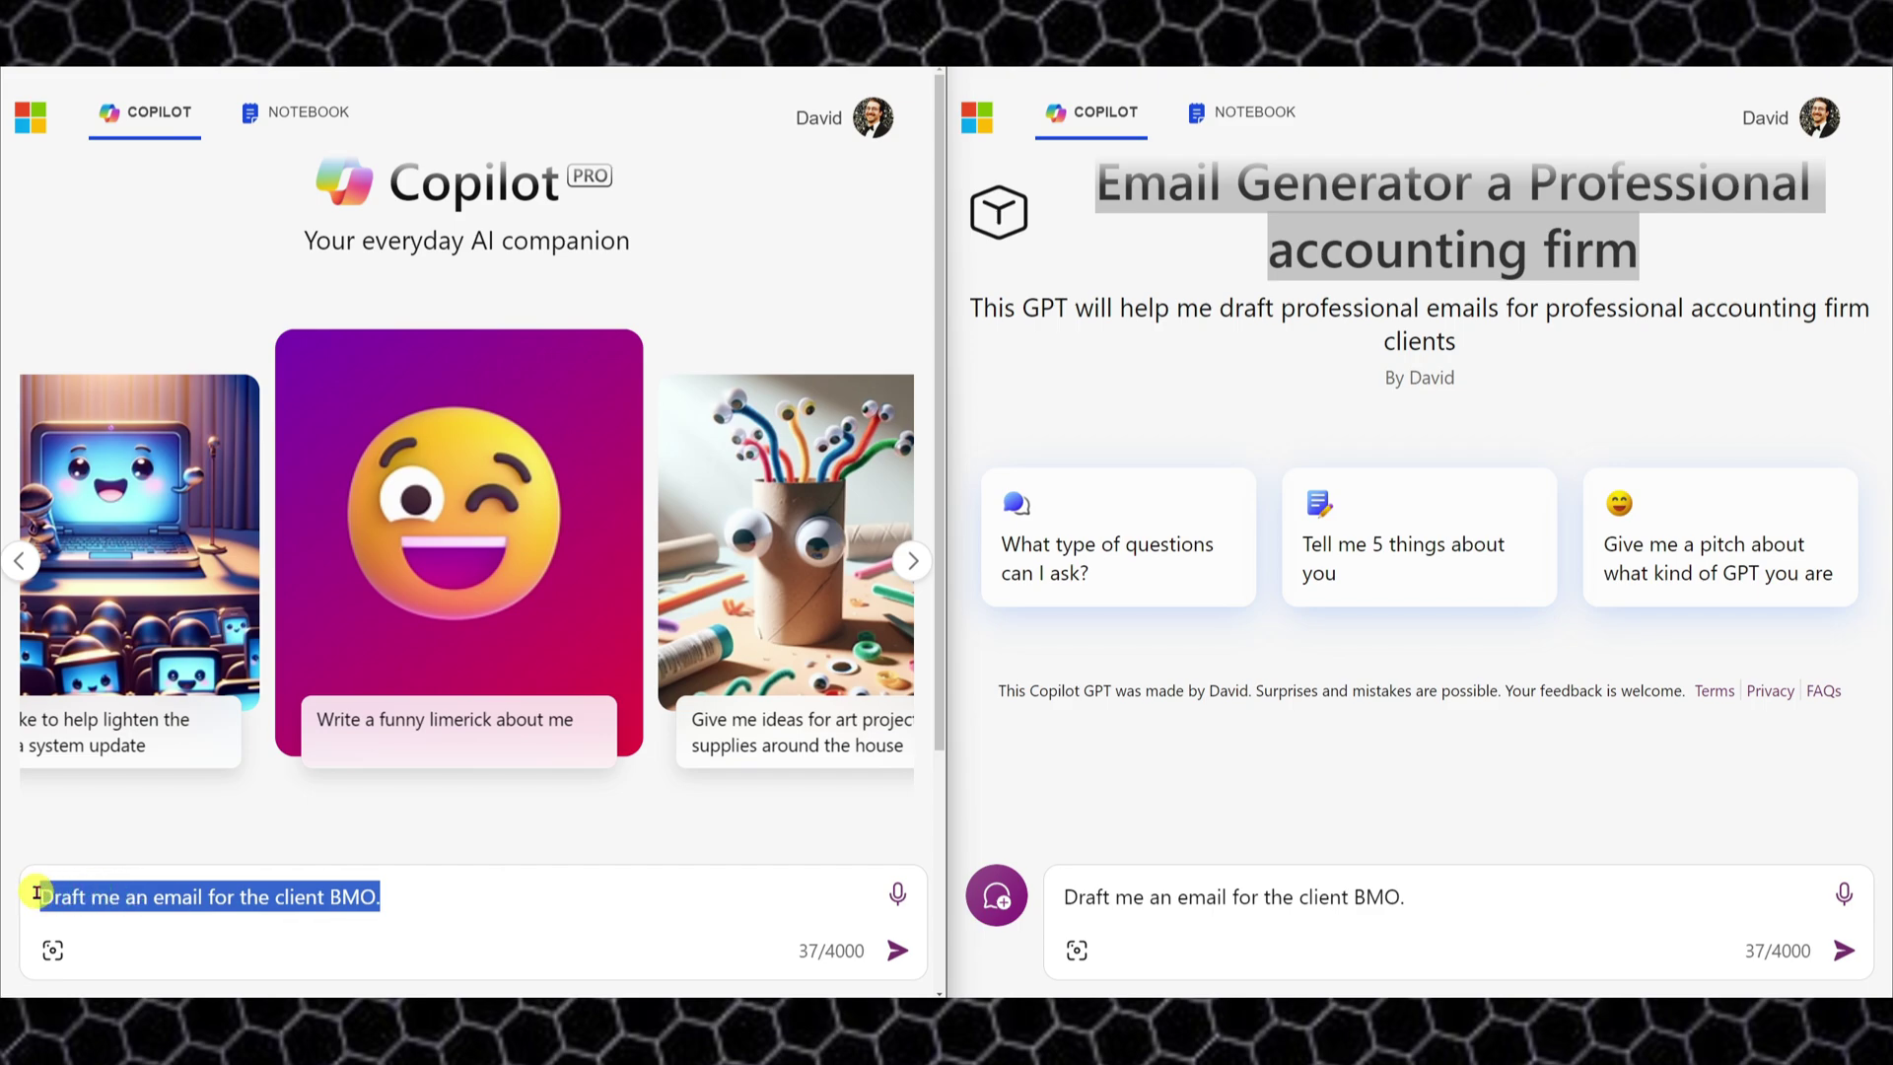
left_click(37, 895)
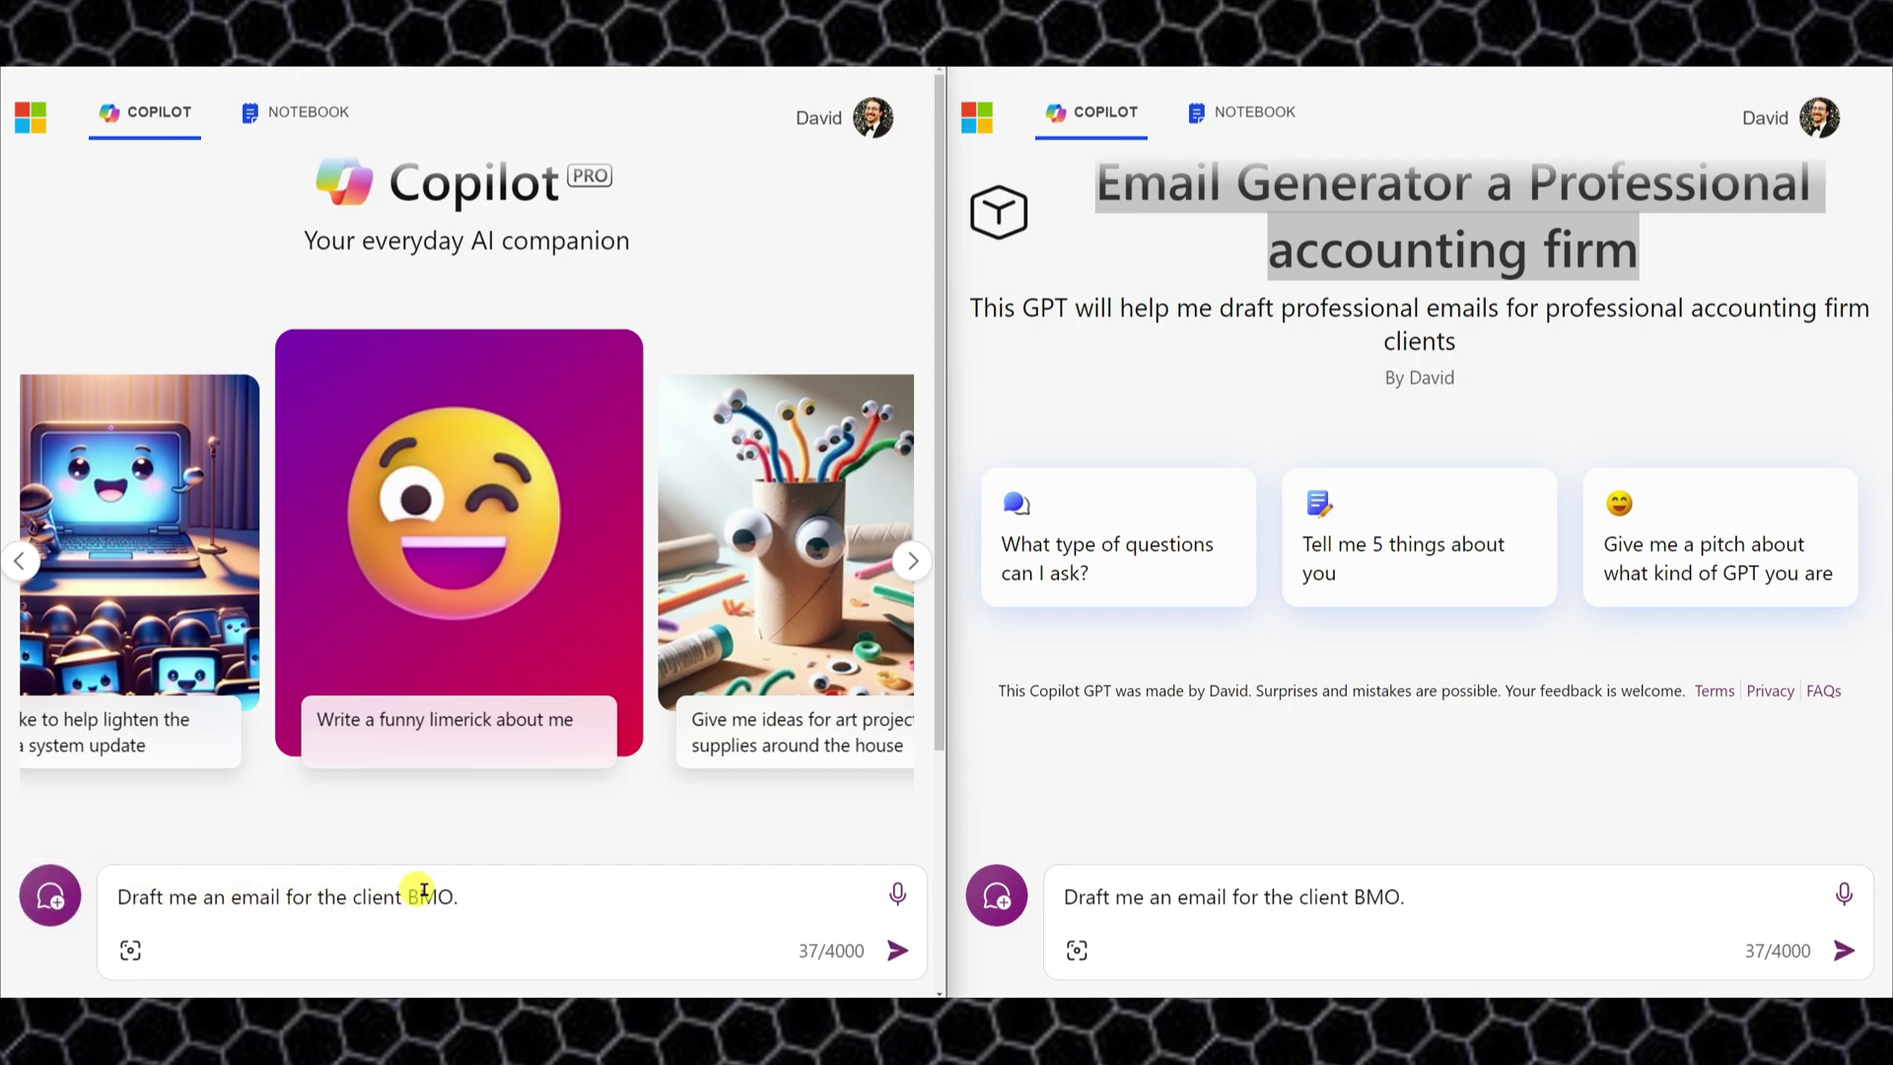
left_click(897, 950)
left_click(1289, 908)
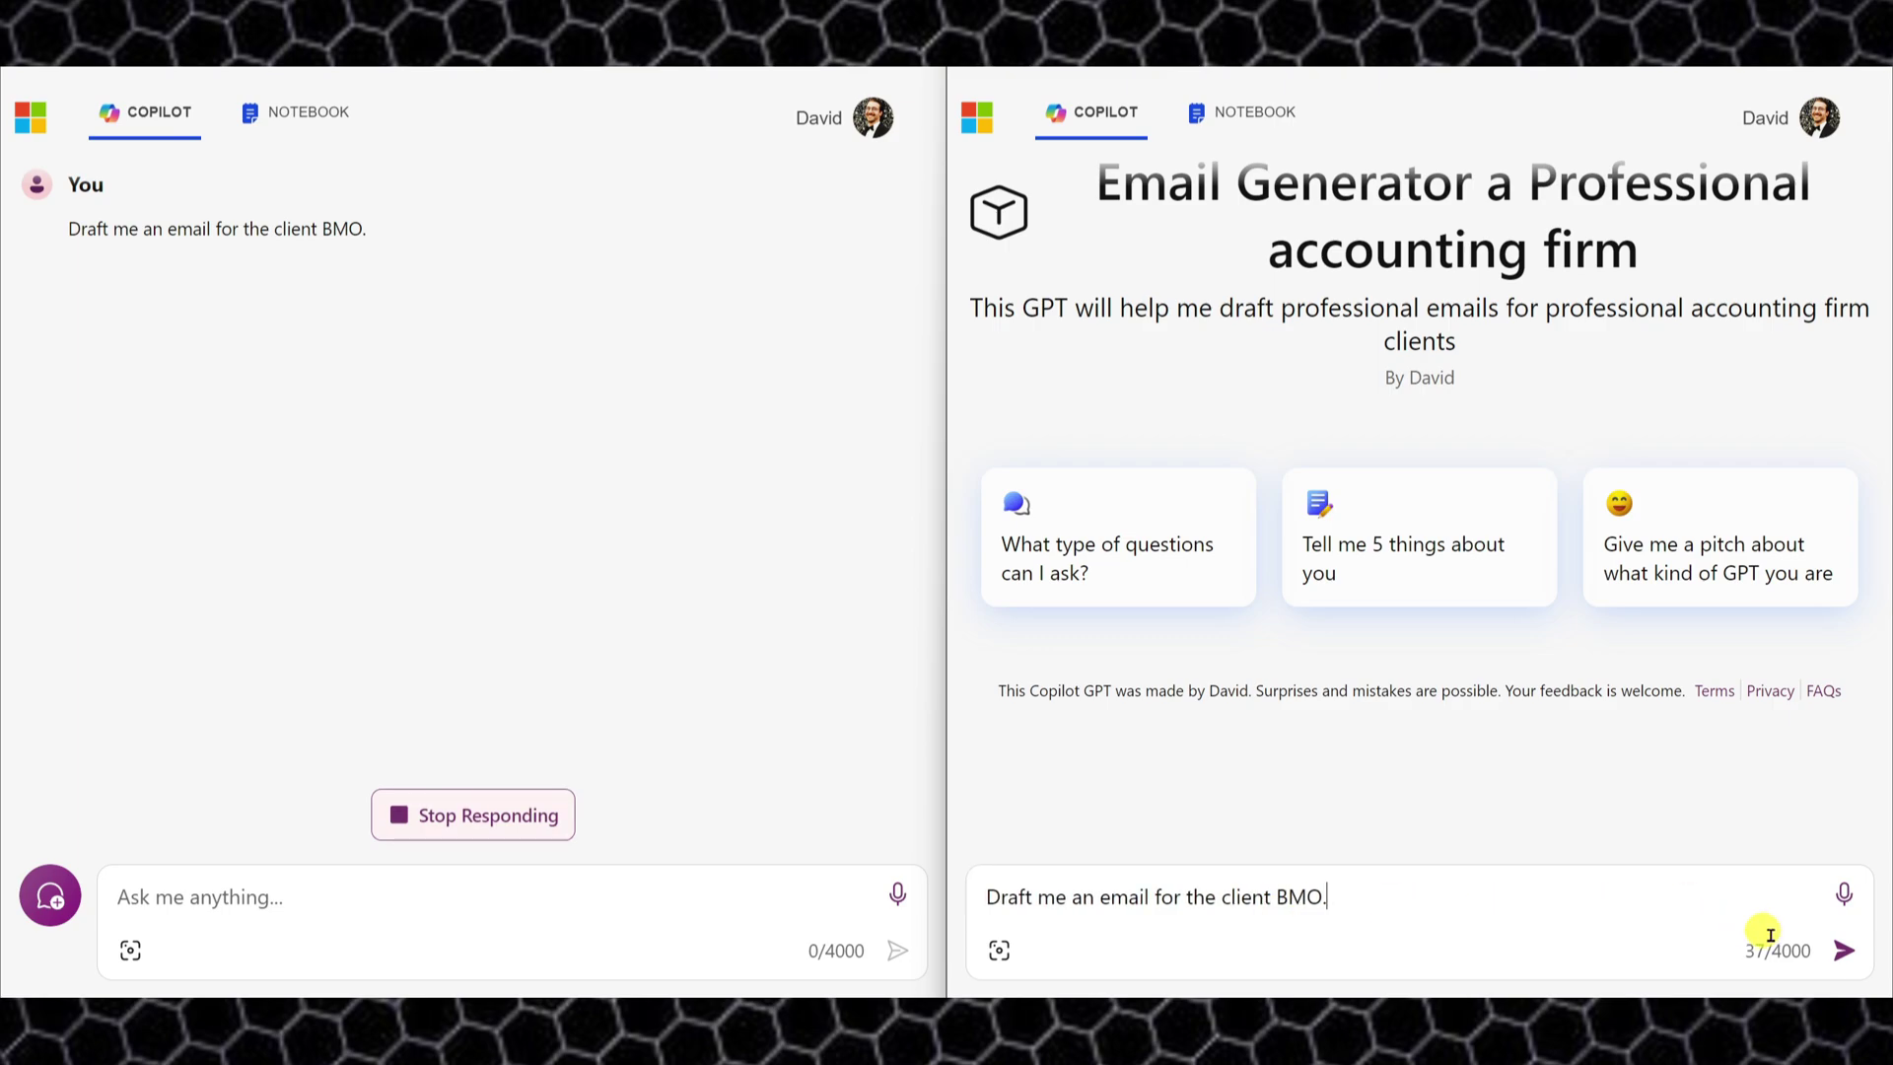
left_click(1844, 951)
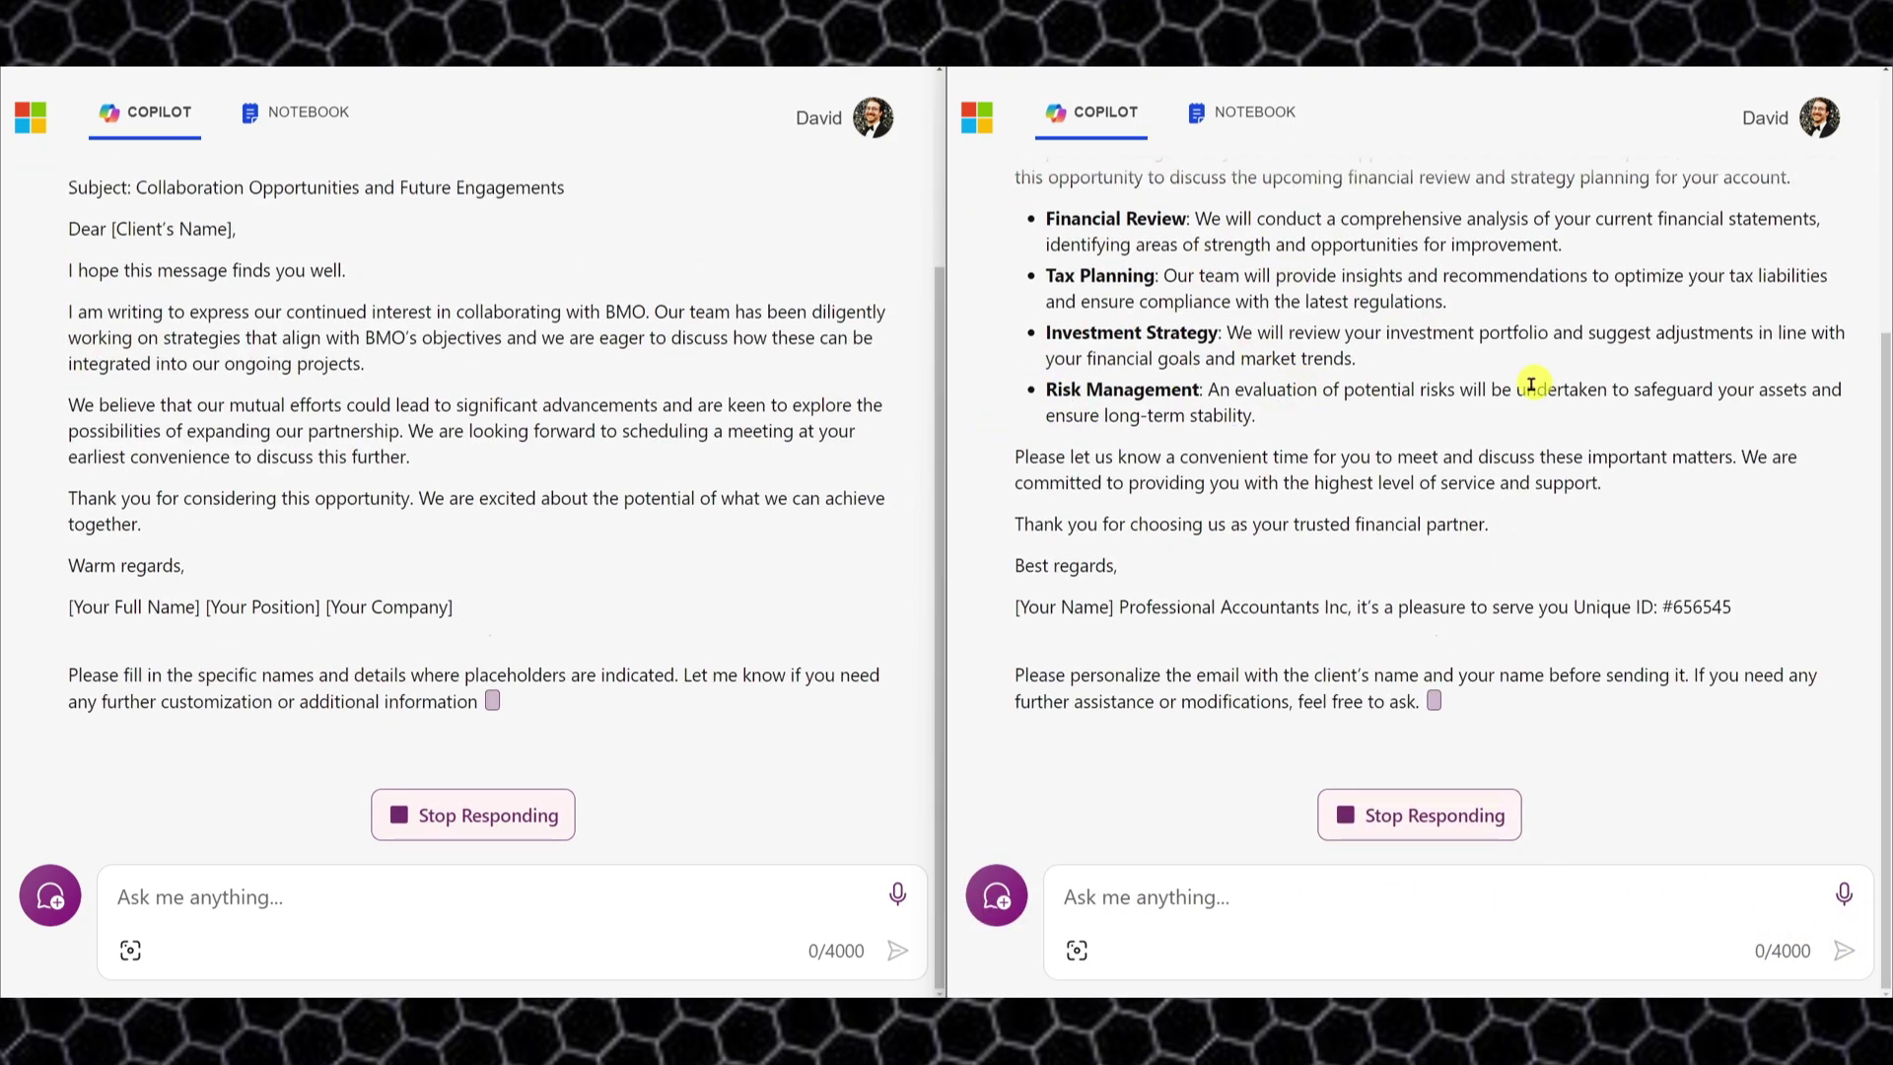
- Read the BMO email drafted by standard Copilot, from the subject line through the body paragraphs
scroll(375, 392, "up", 1)
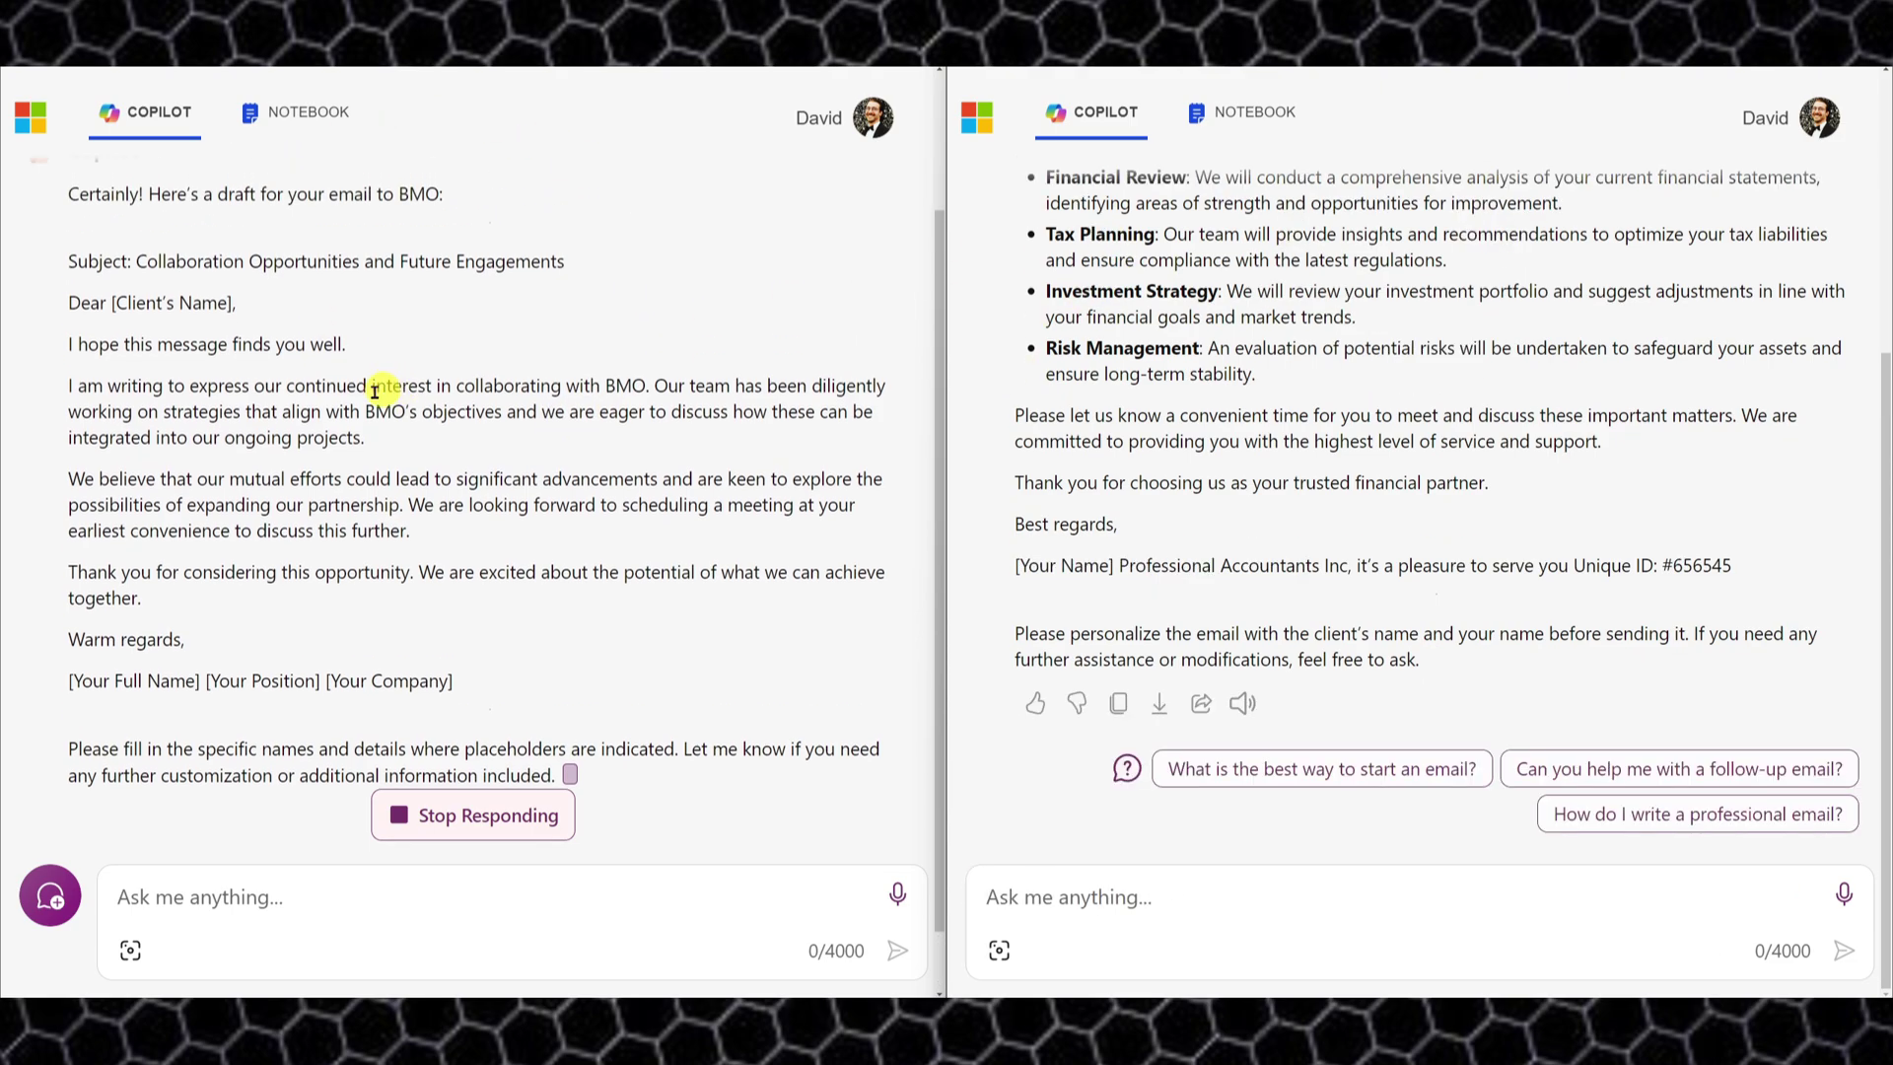
left_click_drag(67, 383, 469, 365)
left_click_drag(71, 268, 474, 418)
left_click(490, 432)
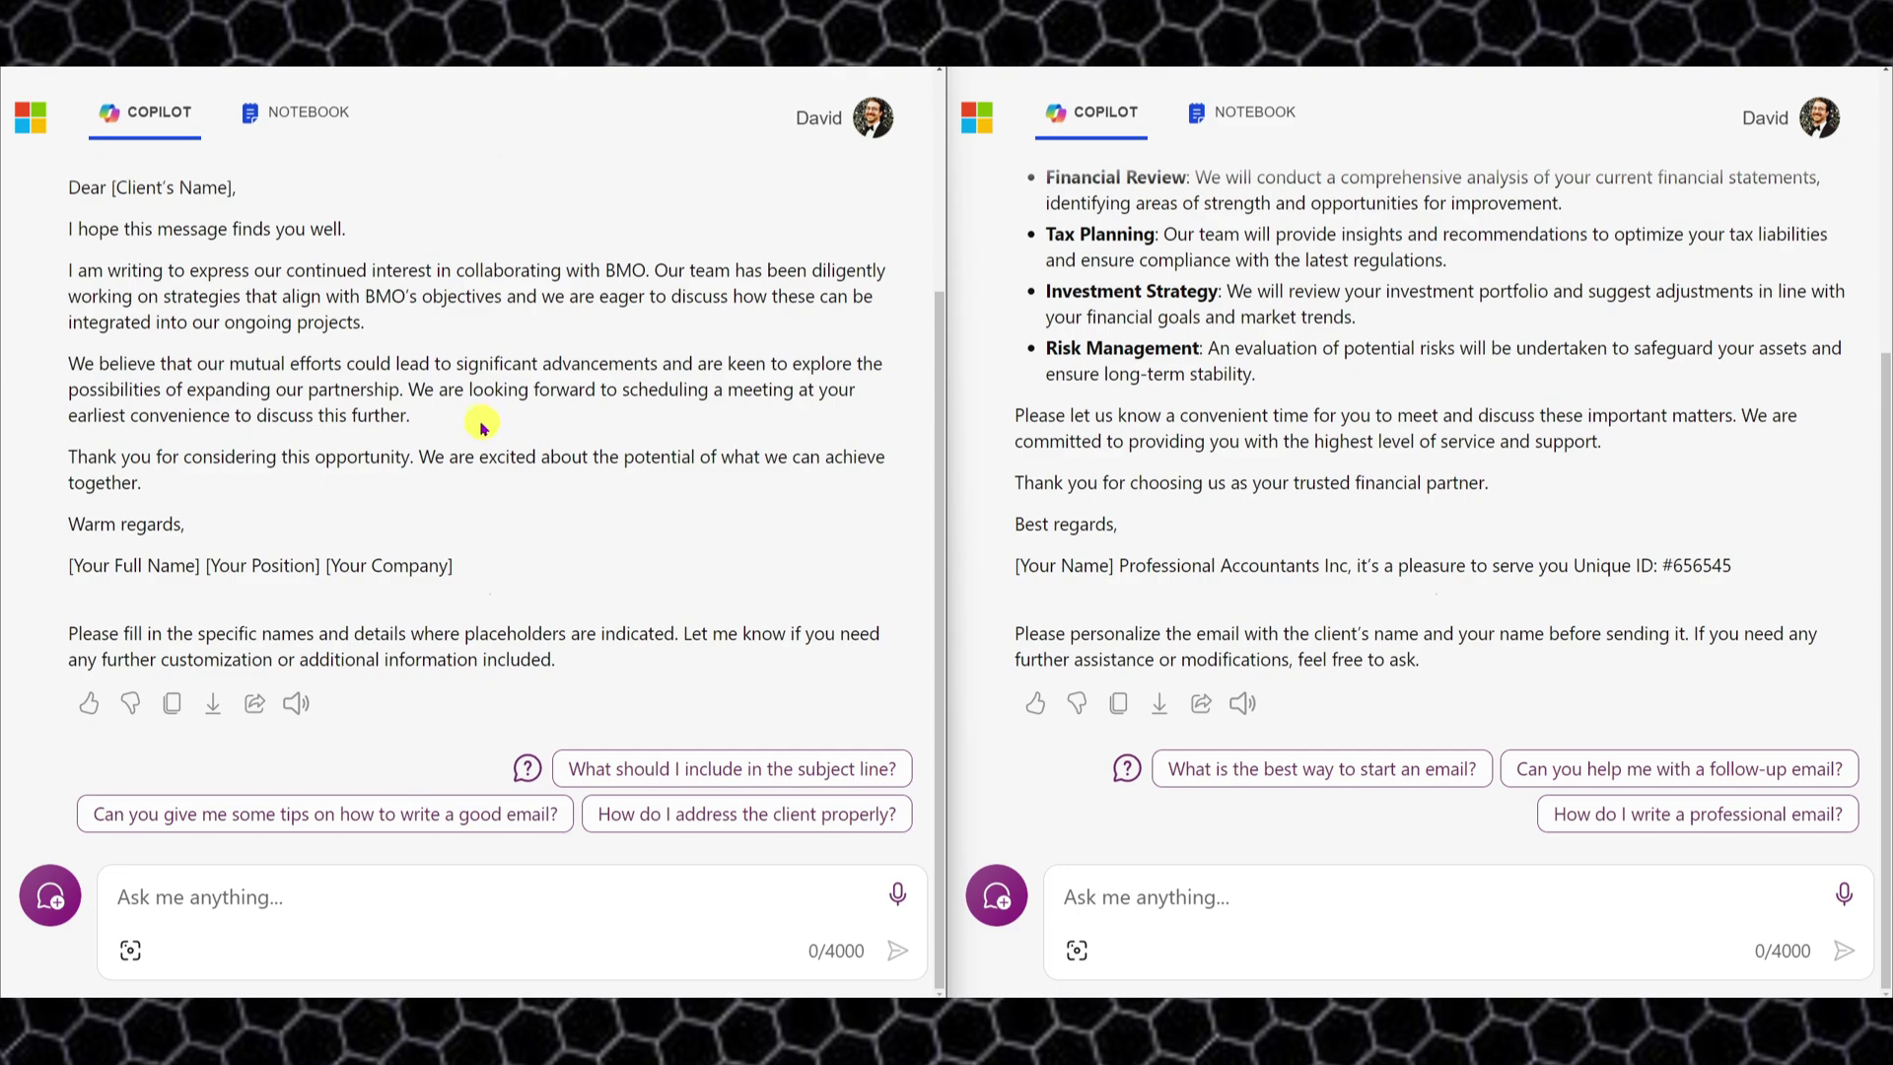
scroll(449, 414, "up", 1)
- Check the bullet points, closing phrase and accountant ID in the custom GPT's BMO email, and start a new topic in its chat
scroll(1266, 398, "up", 3)
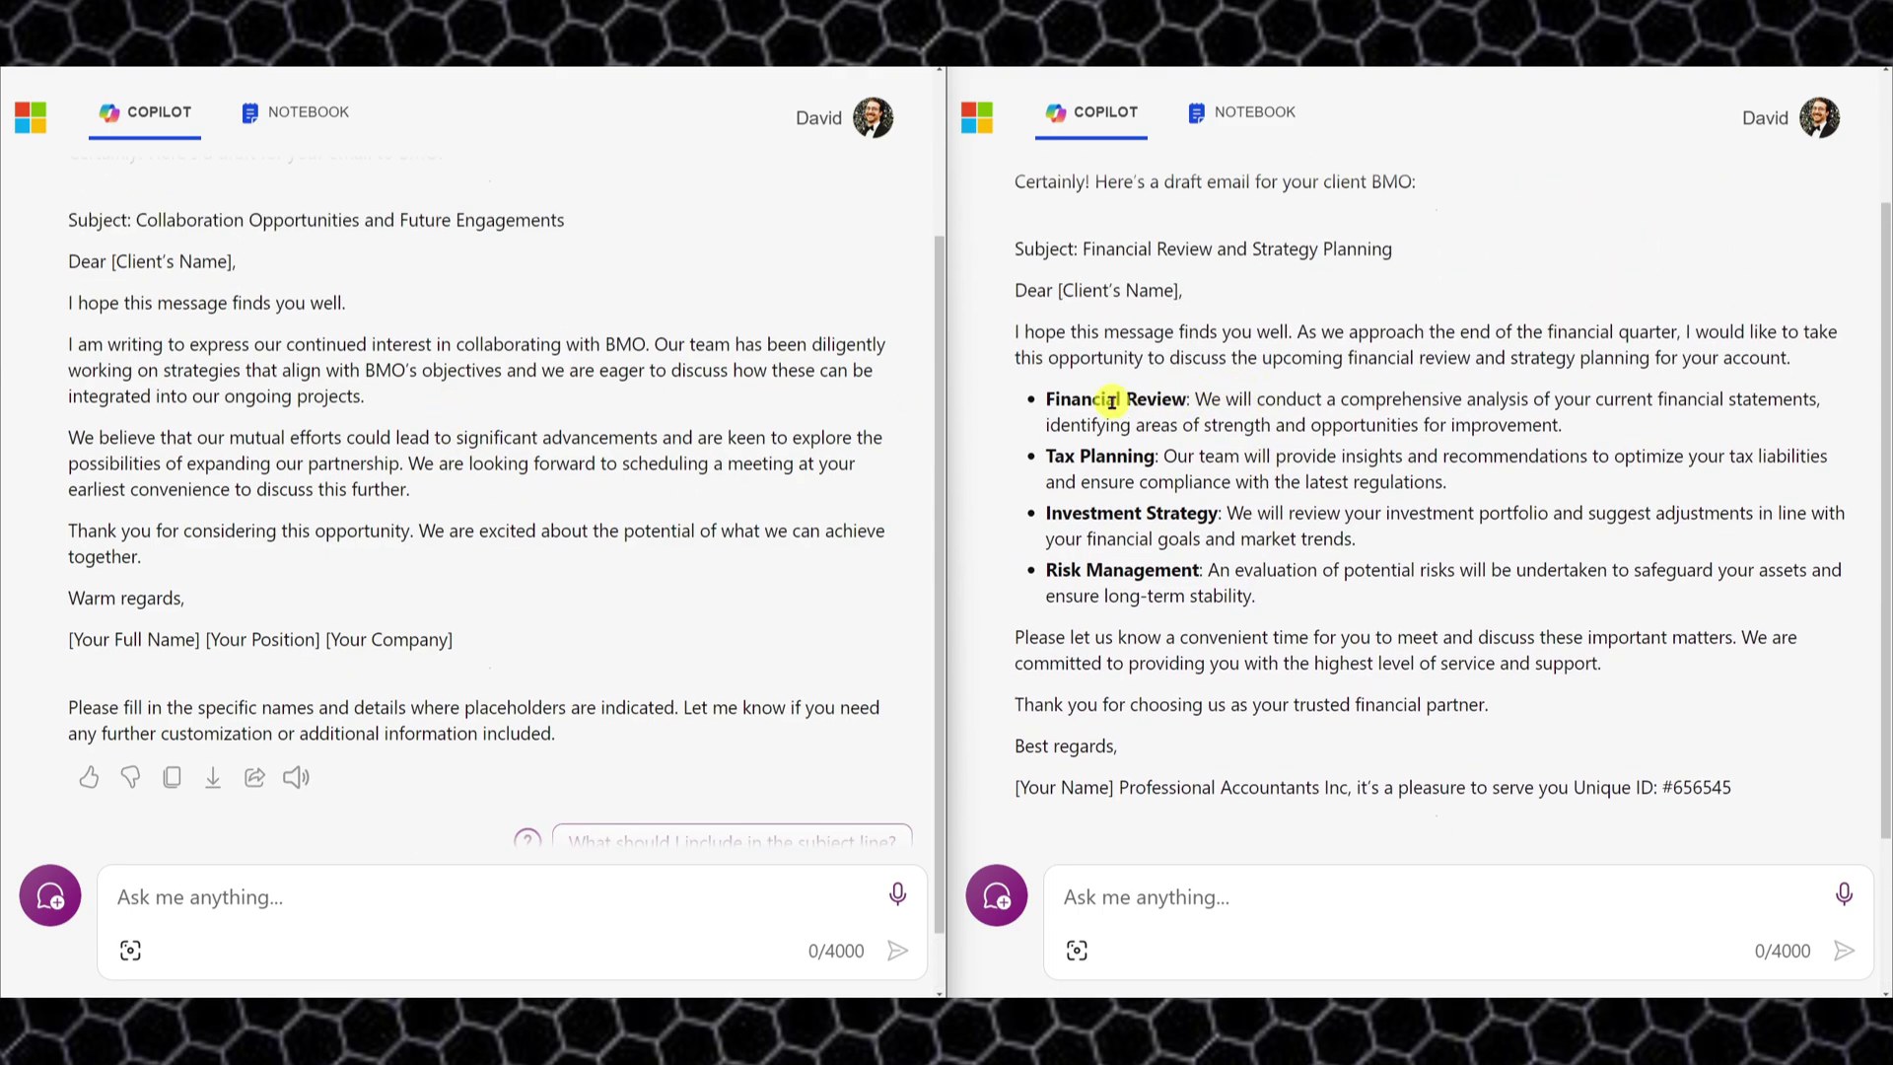
left_click_drag(1051, 396, 1187, 398)
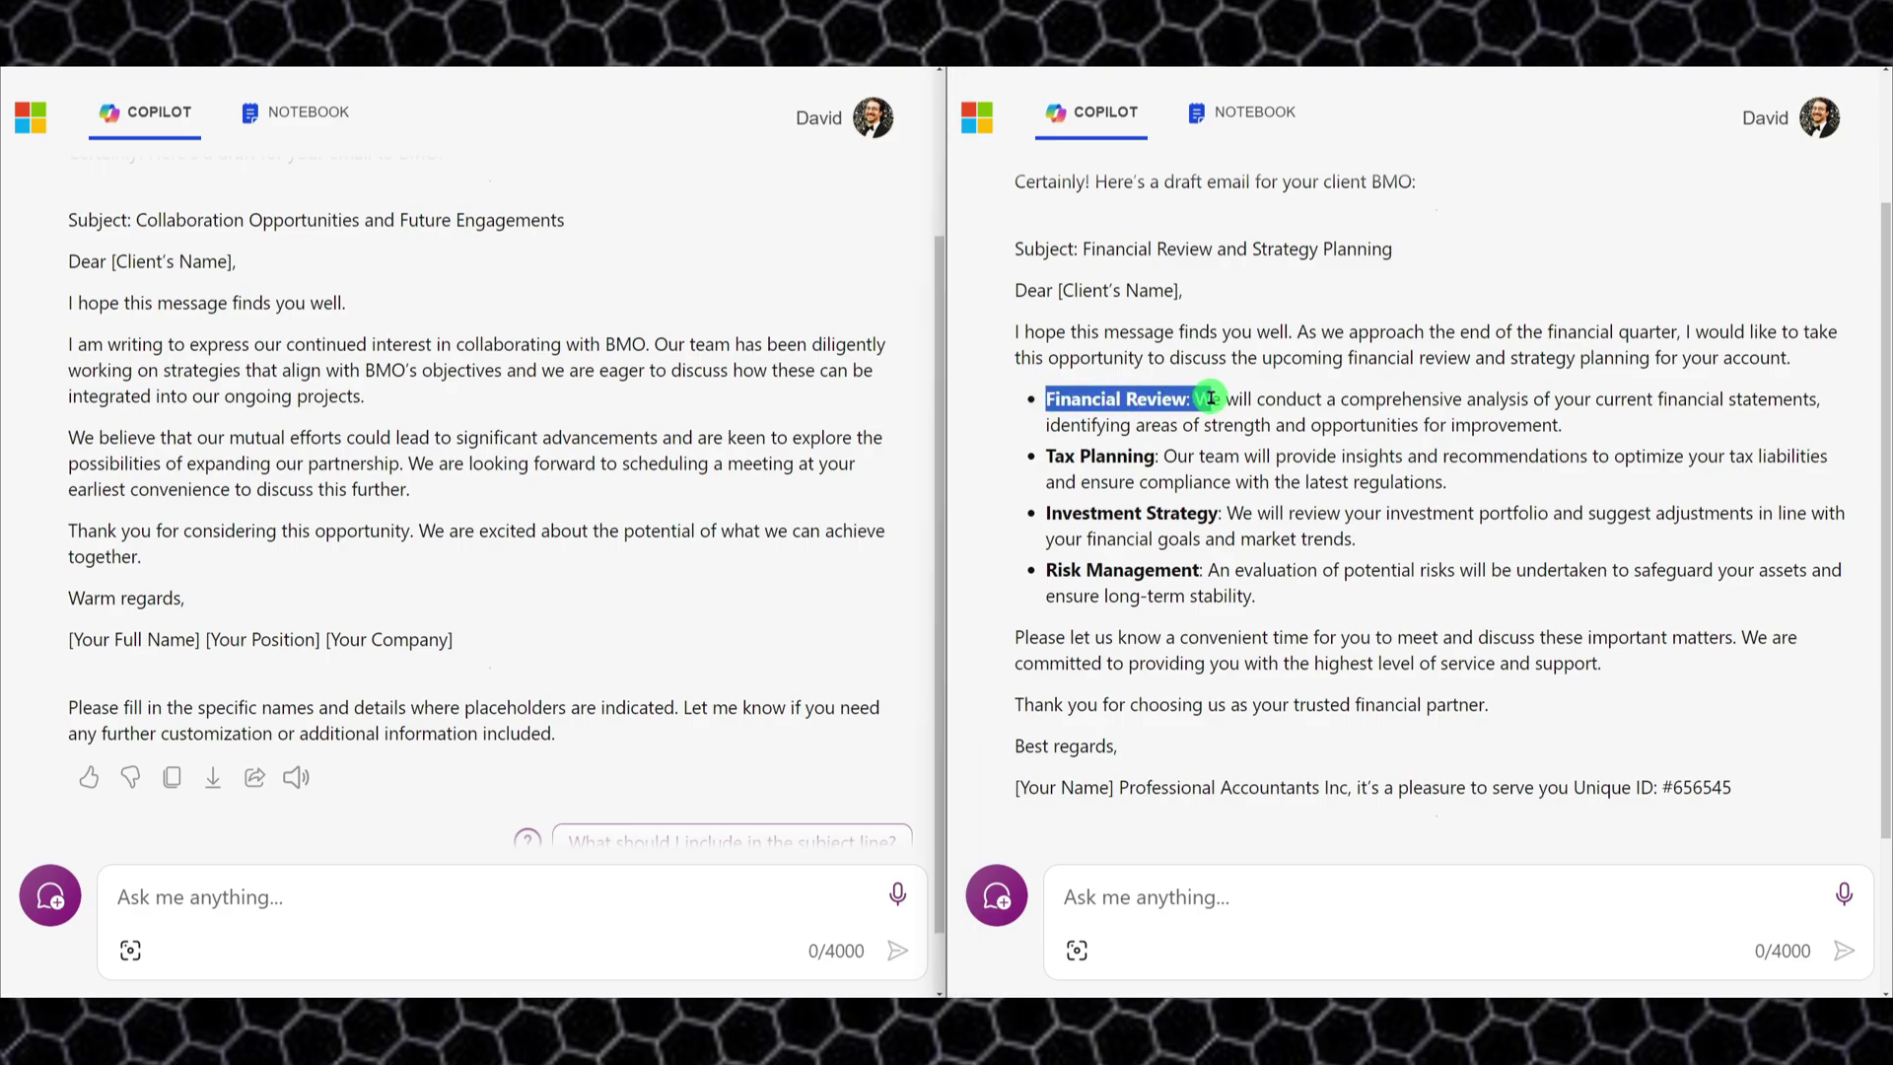
left_click(969, 613)
scroll(1075, 665, "down", 4)
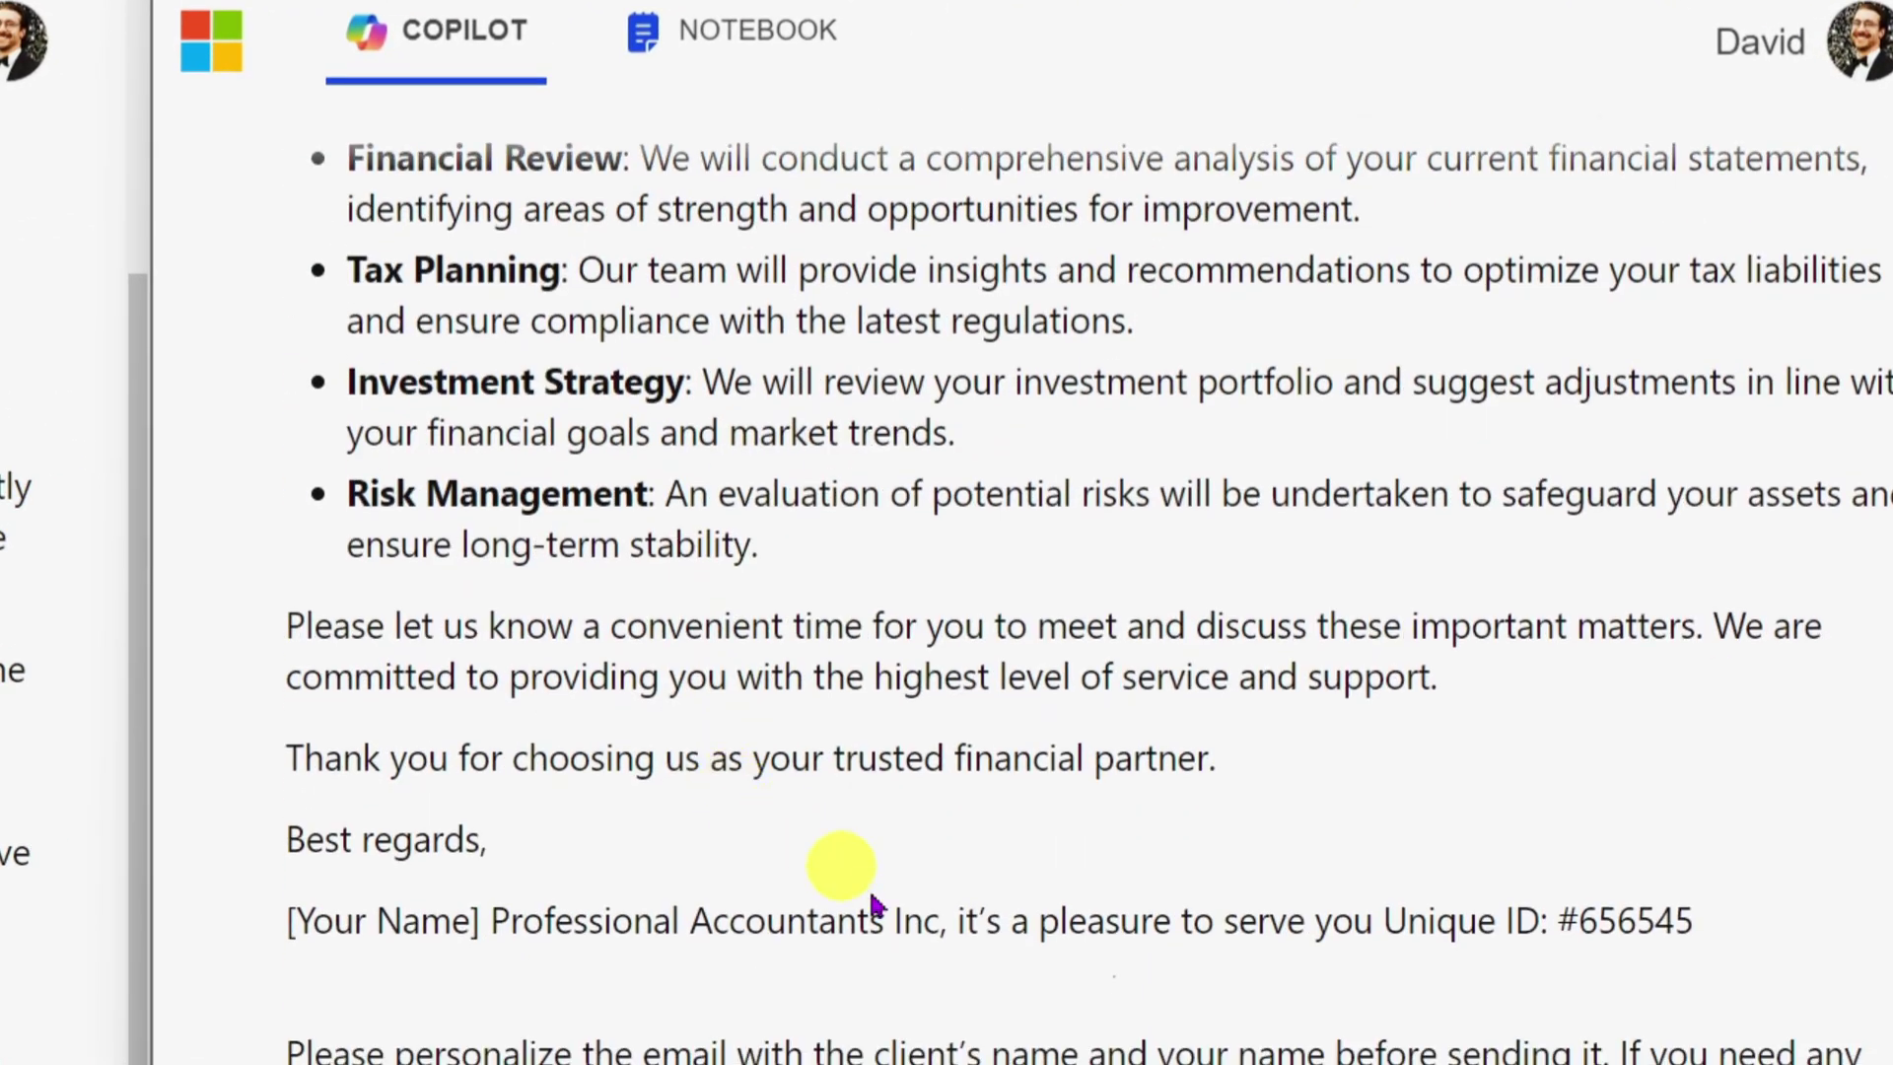
left_click_drag(288, 920, 621, 908)
left_click(485, 924)
left_click_drag(510, 922, 1469, 919)
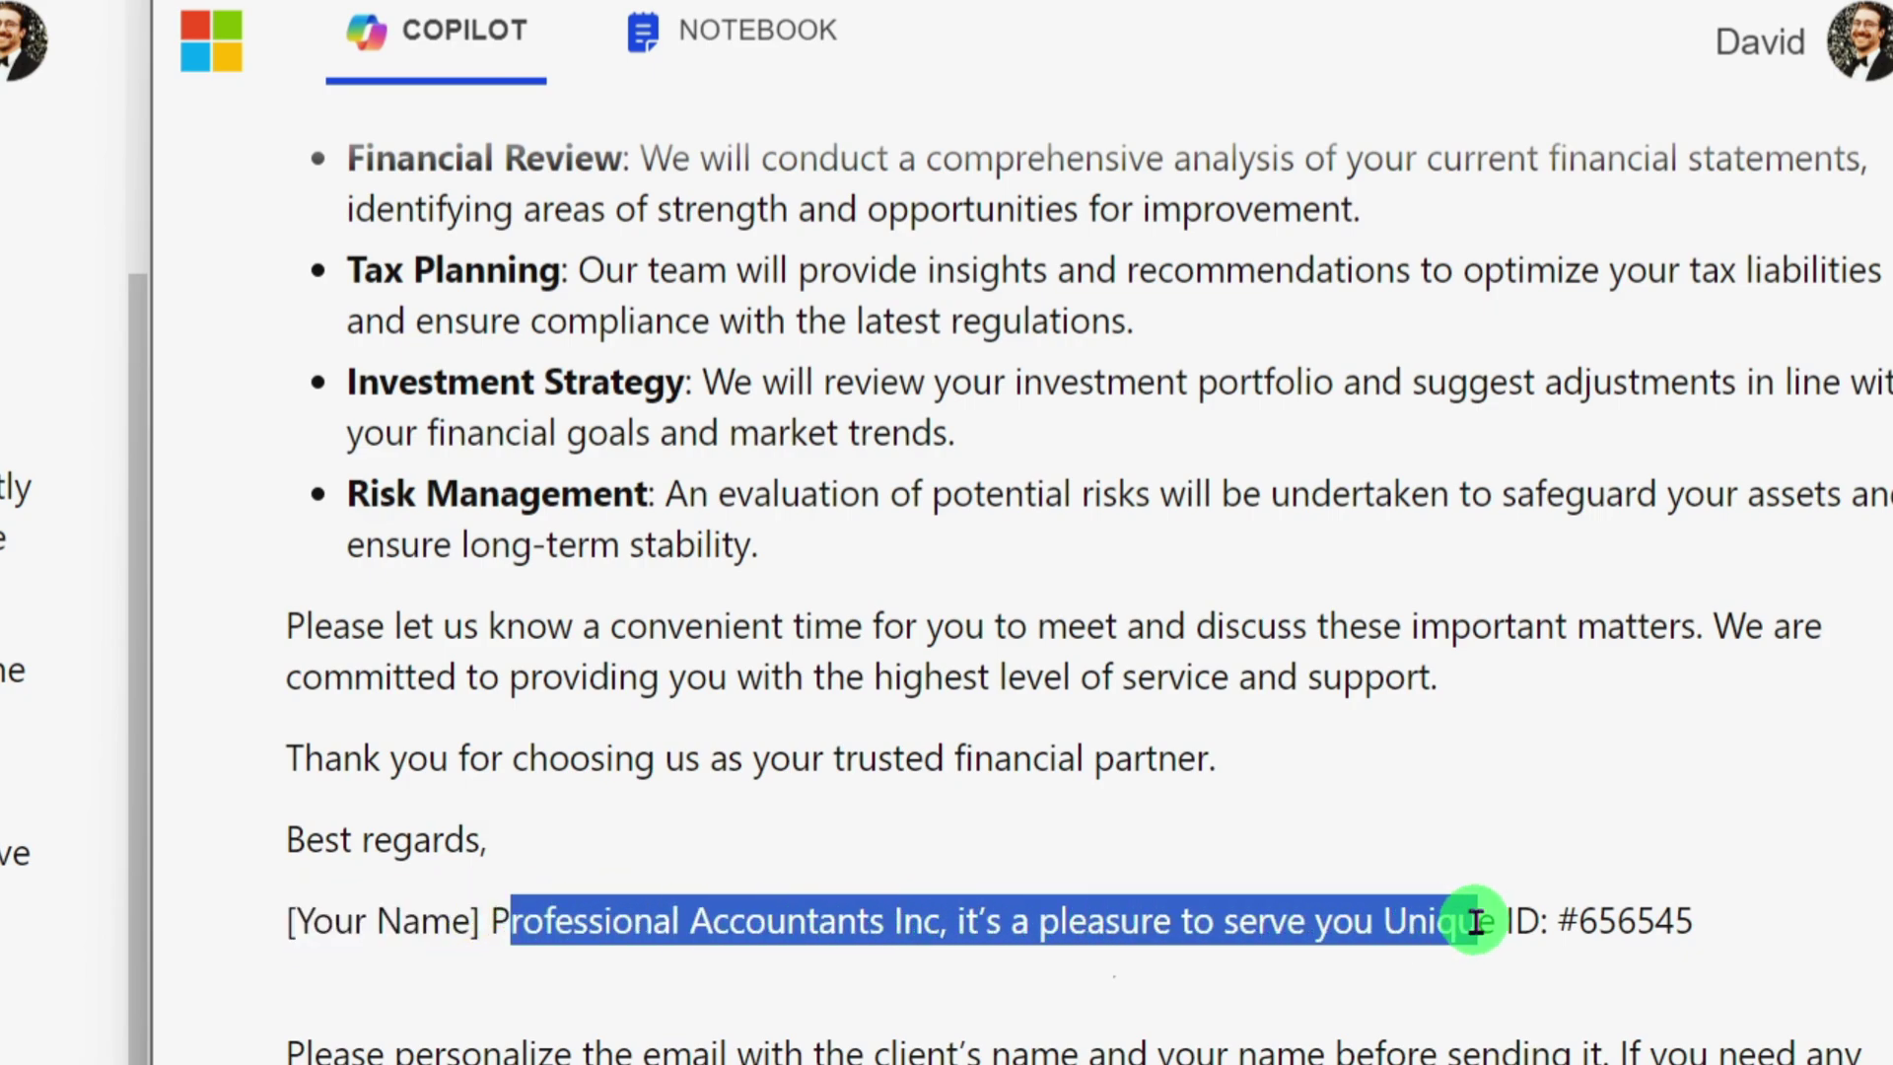
left_click_drag(1712, 921, 1568, 919)
left_click(1124, 895)
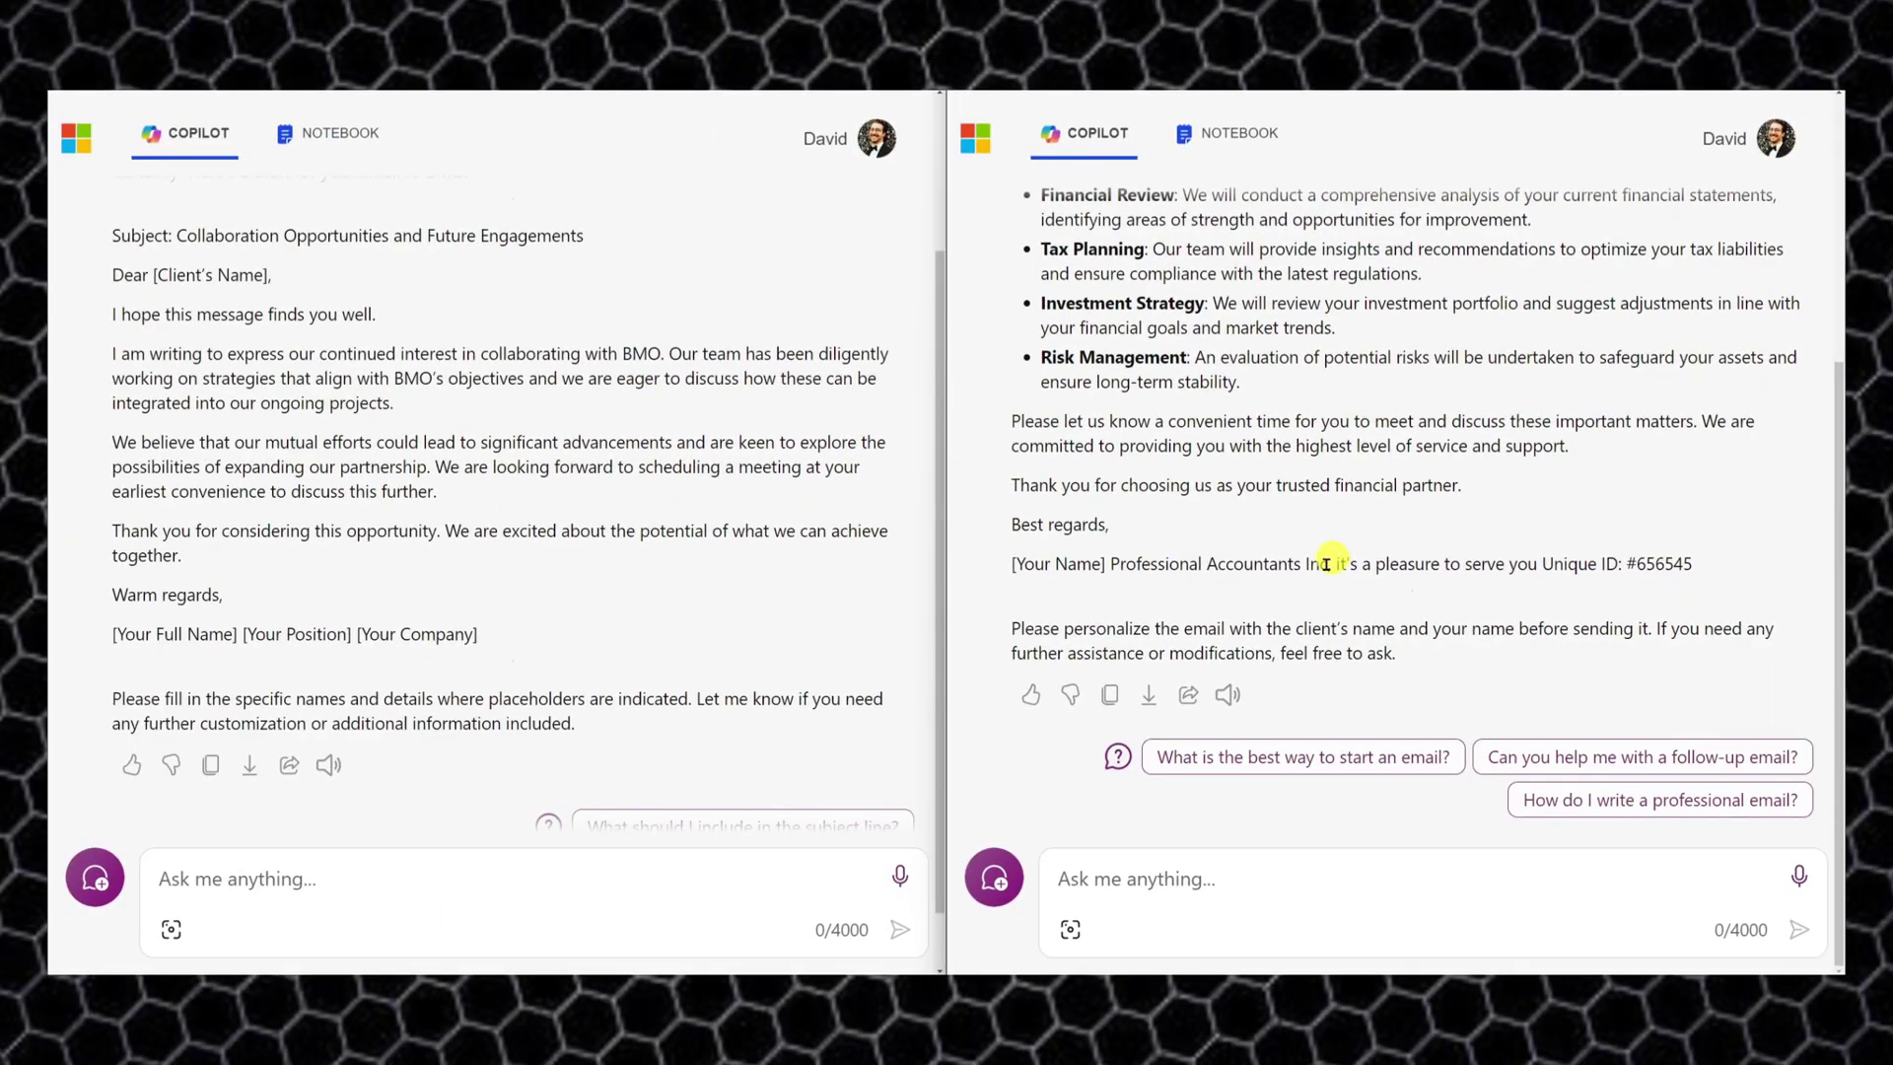
left_click(989, 875)
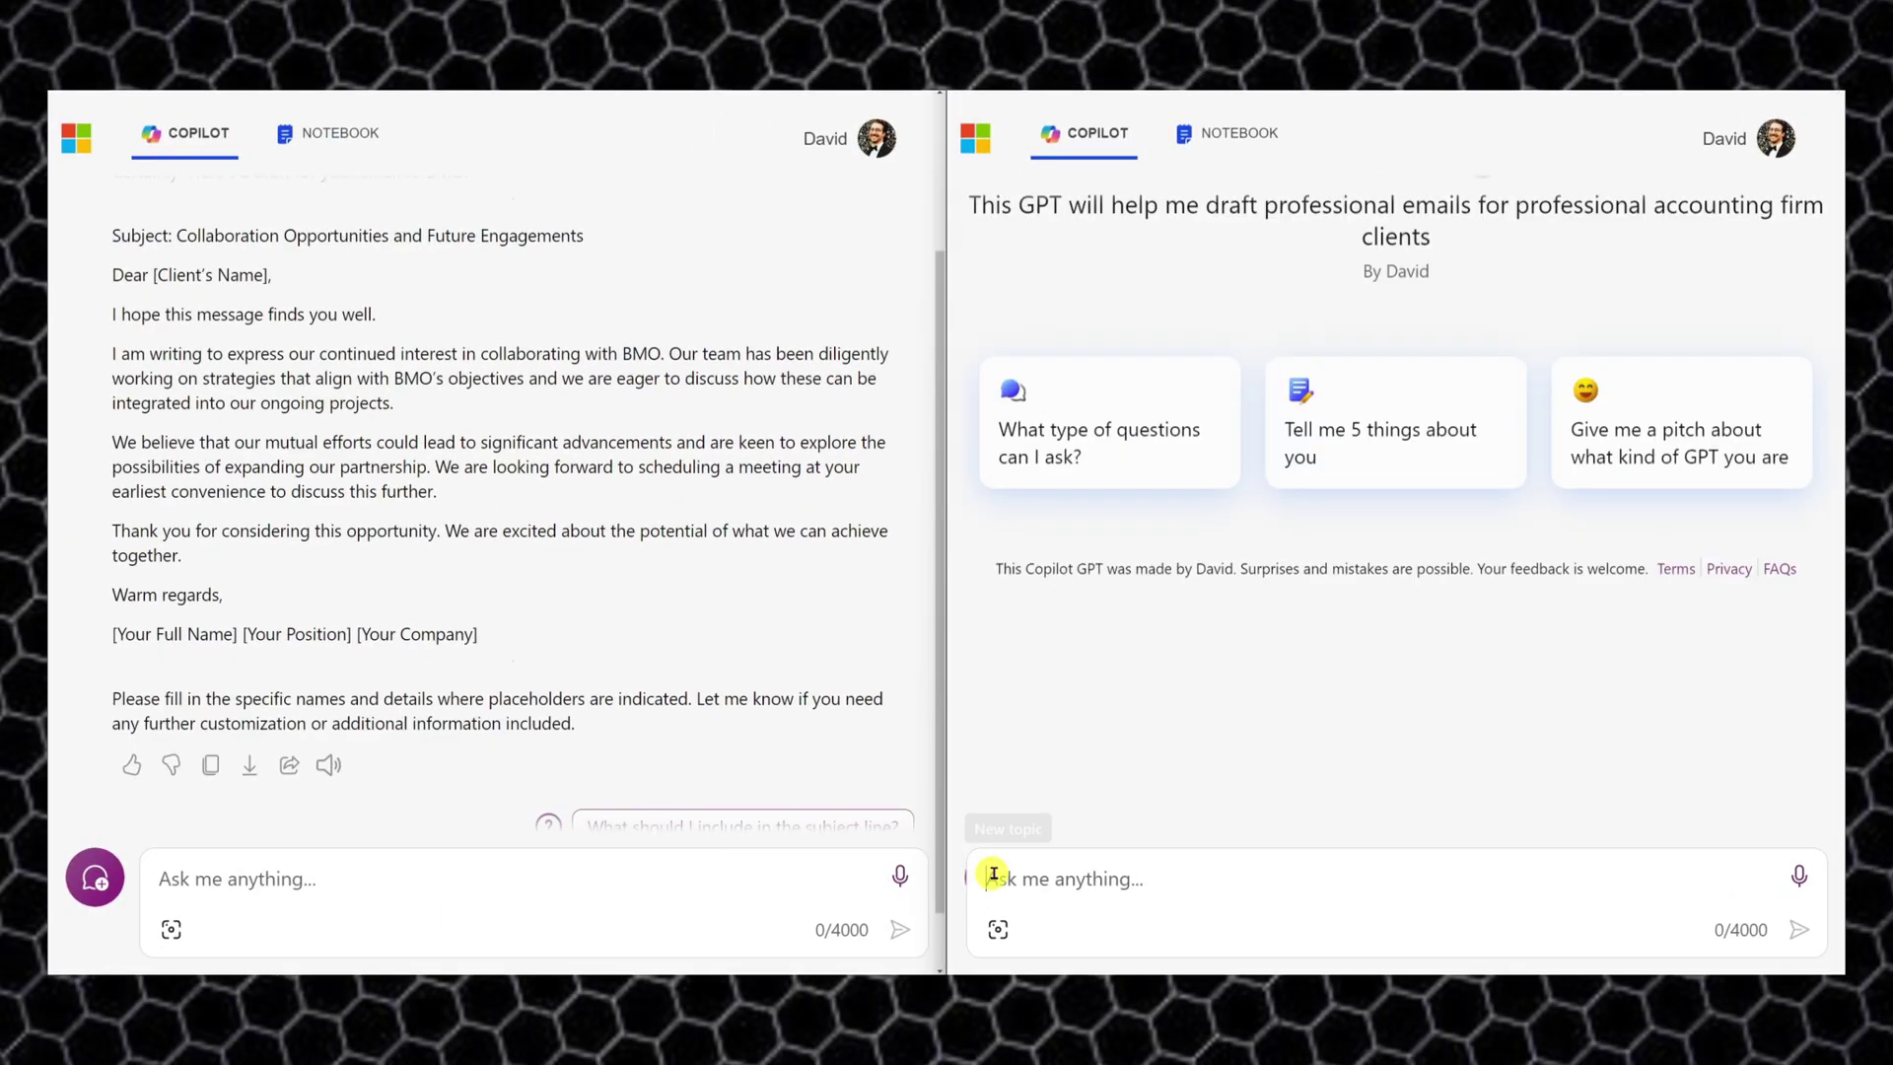